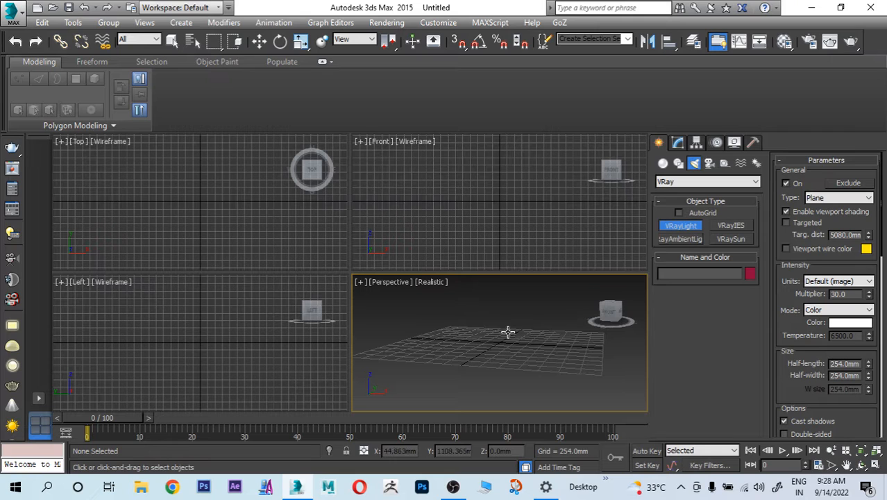
- Create a plane about 4523 mm long and 4697 mm wide on the ground grid in a maximized perspective view
{"action": "key", "text": "alt+w"}
{"action": "scroll", "coordinate": [483, 323], "scroll_direction": "up", "scroll_amount": 4}
{"action": "middle_click_drag", "start_coordinate": [492, 345], "coordinate": [509, 304], "text": "alt"}
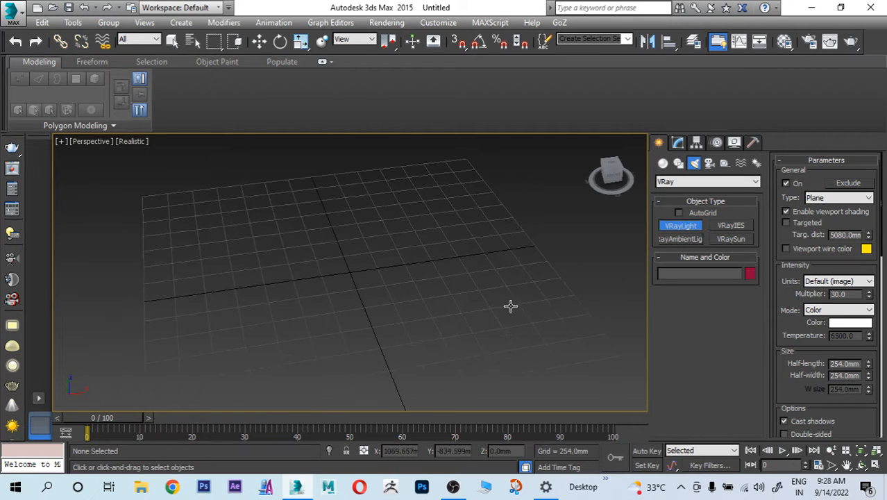
{"action": "left_click", "coordinate": [663, 163]}
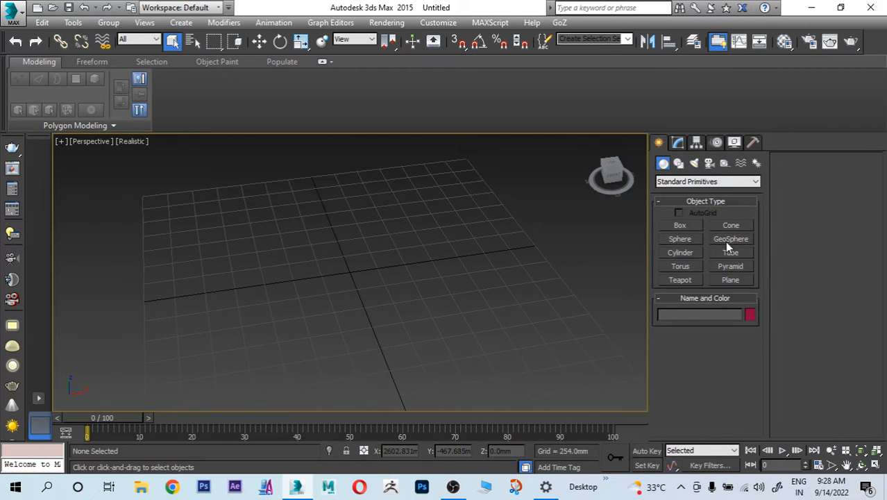
{"action": "left_click", "coordinate": [742, 281]}
{"action": "left_click_drag", "start_coordinate": [435, 382], "coordinate": [795, 406]}
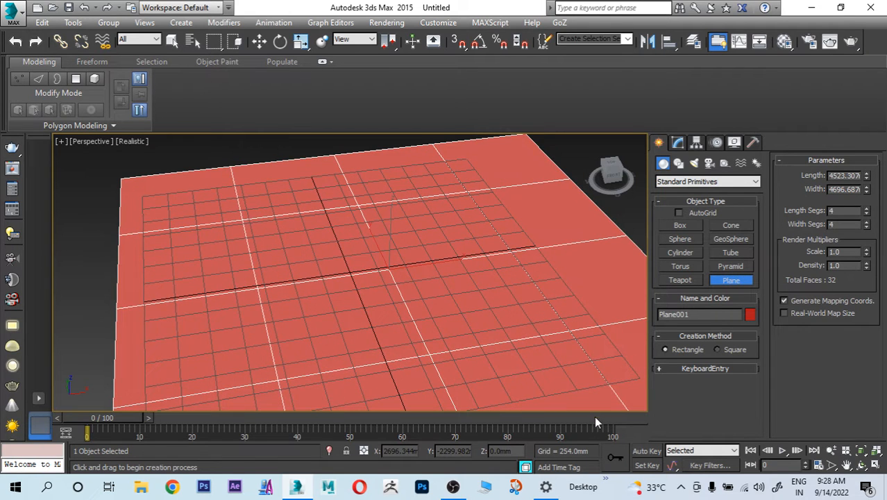
- Scale the plane up uniformly to about 259 percent
{"action": "key", "text": "r"}
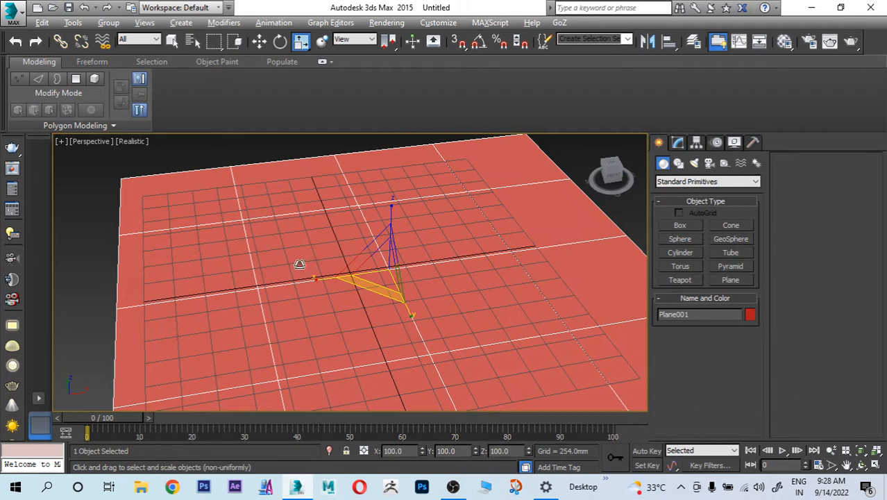
{"action": "left_click_drag", "start_coordinate": [409, 257], "coordinate": [412, 210]}
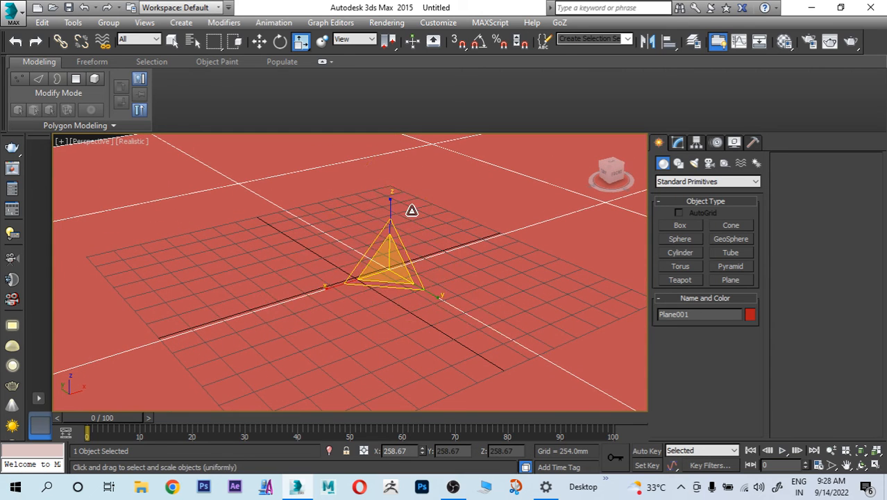
{"action": "key", "text": "w"}
- Create two teapots next to each other on the plane, with radii of about 511 mm and 507 mm
{"action": "middle_click_drag", "start_coordinate": [435, 223], "coordinate": [405, 240], "text": "alt"}
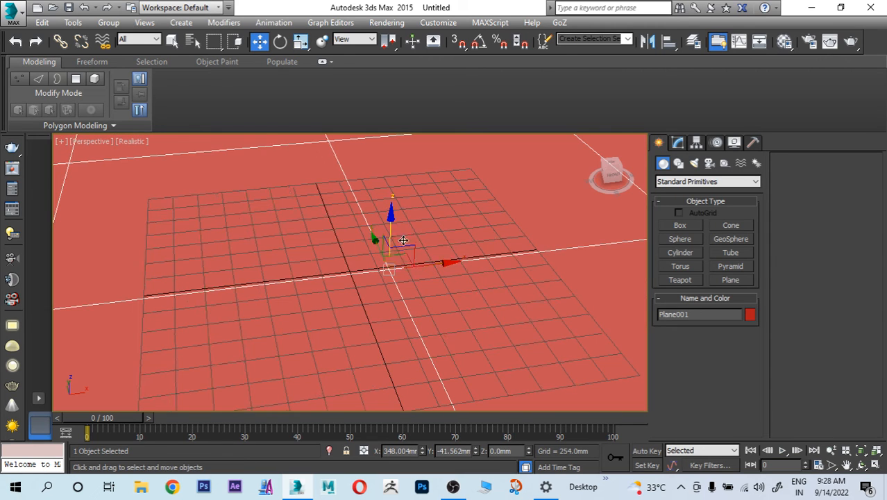
{"action": "left_click", "coordinate": [680, 280]}
{"action": "left_click_drag", "start_coordinate": [252, 271], "coordinate": [285, 304]}
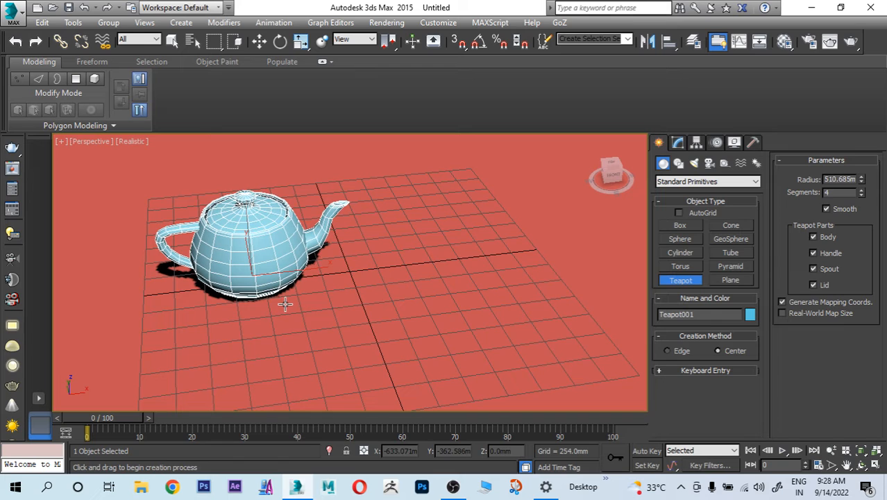
{"action": "key", "text": "w"}
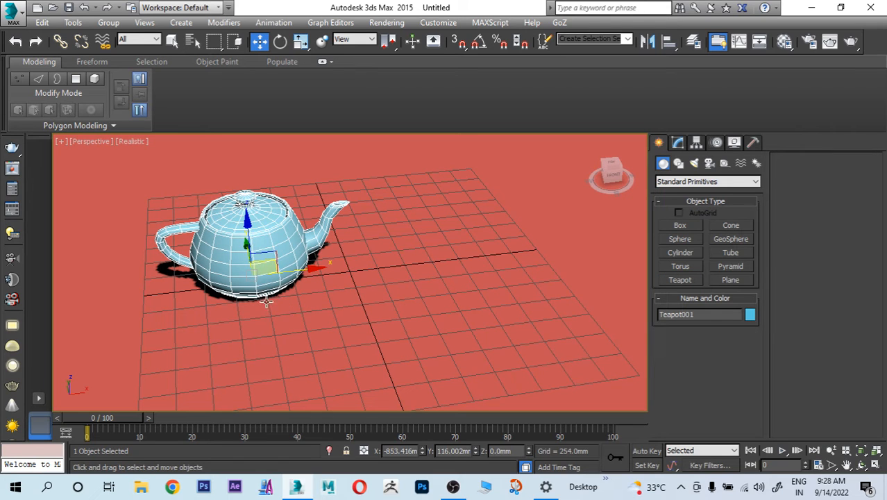
{"action": "left_click", "coordinate": [687, 280]}
{"action": "left_click_drag", "start_coordinate": [420, 239], "coordinate": [499, 239]}
{"action": "key", "text": "w"}
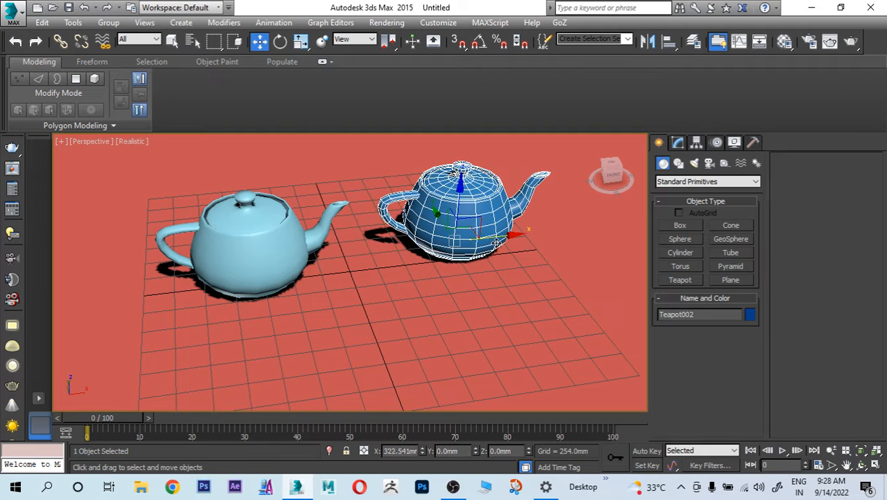
- Increase the segments of the light blue teapot and set the dark blue teapot's segments to 7
{"action": "middle_click_drag", "start_coordinate": [498, 240], "coordinate": [486, 234], "text": "alt"}
{"action": "left_click", "coordinate": [272, 240]}
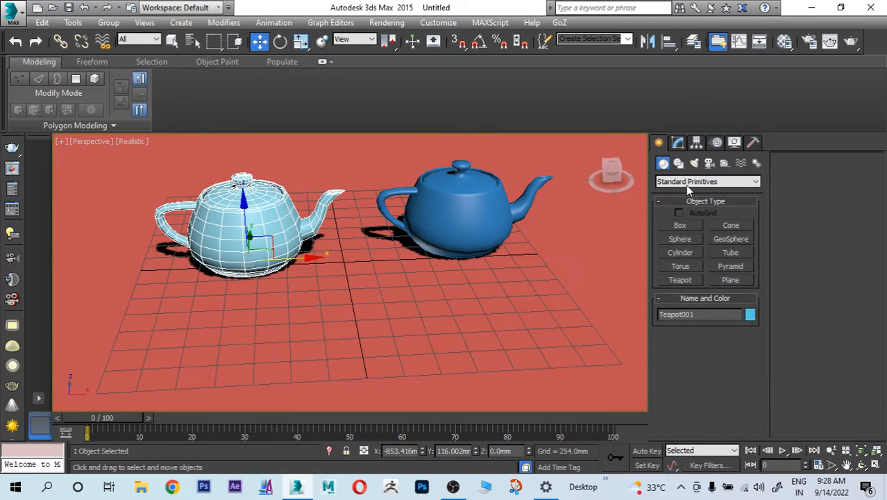
{"action": "left_click", "coordinate": [679, 143]}
{"action": "scroll", "coordinate": [735, 376], "scroll_direction": "down", "scroll_amount": 3}
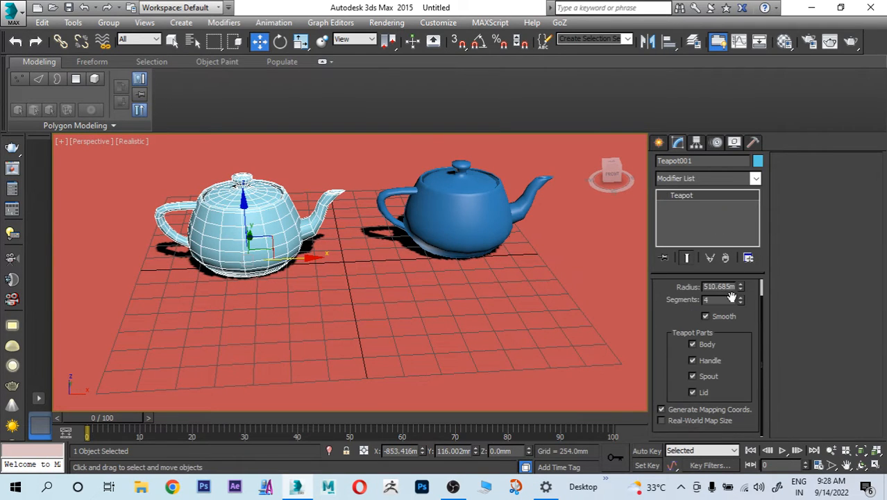
{"action": "scroll", "coordinate": [736, 347], "scroll_direction": "up", "scroll_amount": 3}
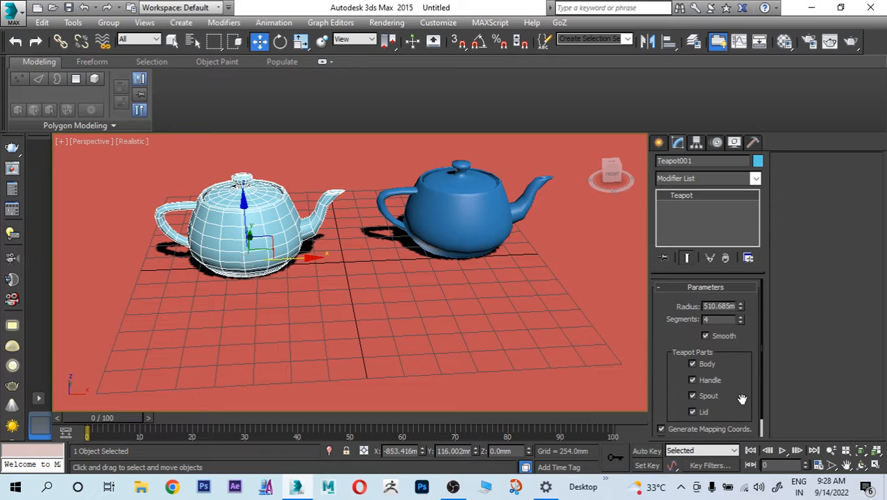
{"action": "left_click", "coordinate": [480, 210]}
{"action": "left_click", "coordinate": [741, 317]}
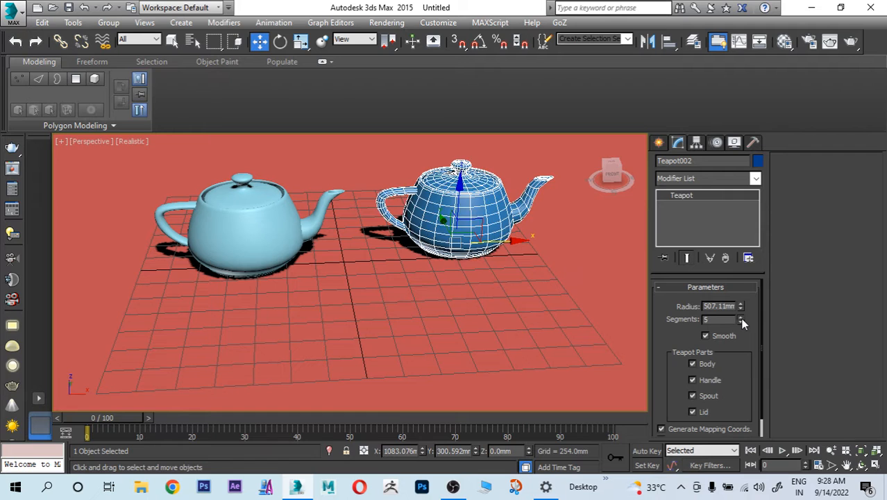
{"action": "left_click", "coordinate": [740, 317]}
{"action": "left_click", "coordinate": [741, 317]}
- Assign the V-Ray material Material #1 to the plane and both teapots
{"action": "middle_click_drag", "start_coordinate": [497, 282], "coordinate": [500, 288], "text": "alt"}
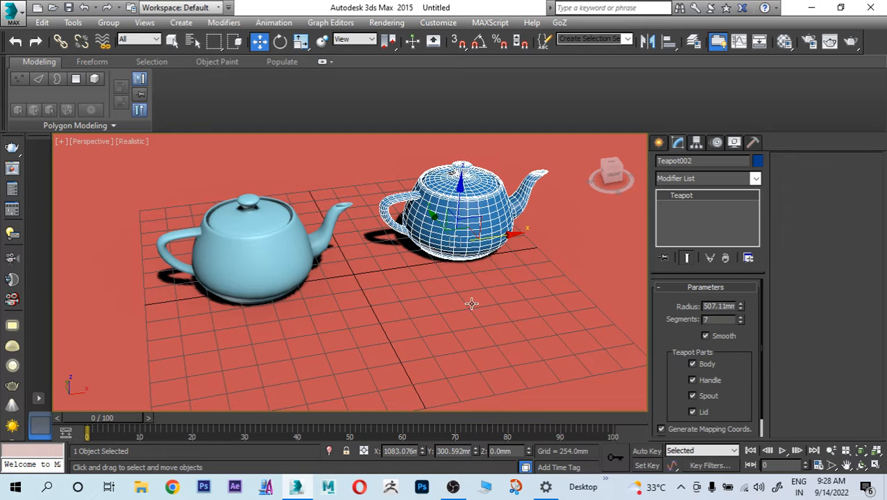
{"action": "middle_click_drag", "start_coordinate": [546, 342], "coordinate": [557, 335], "text": "alt"}
{"action": "scroll", "coordinate": [458, 312], "scroll_direction": "down", "scroll_amount": 5}
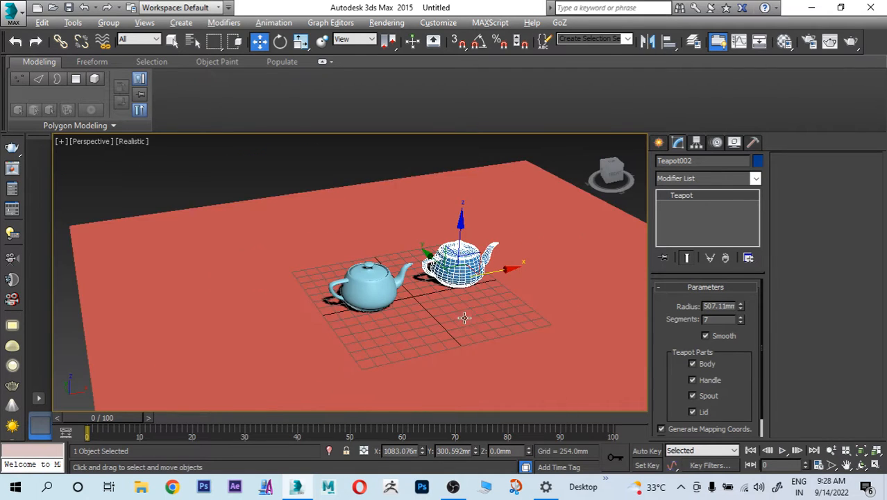
{"action": "left_click", "coordinate": [459, 316]}
{"action": "mouse_move", "coordinate": [534, 313]}
{"action": "middle_mouse_down", "text": "alt"}
{"action": "mouse_move", "coordinate": [489, 323]}
{"action": "mouse_move", "coordinate": [525, 321]}
{"action": "middle_mouse_up", "text": "alt"}
{"action": "key", "text": "m"}
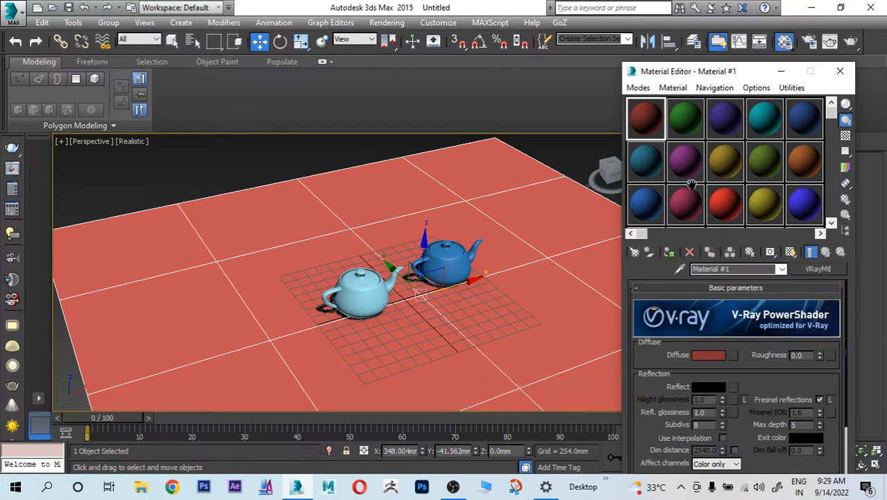
{"action": "left_click_drag", "start_coordinate": [207, 155], "coordinate": [479, 326]}
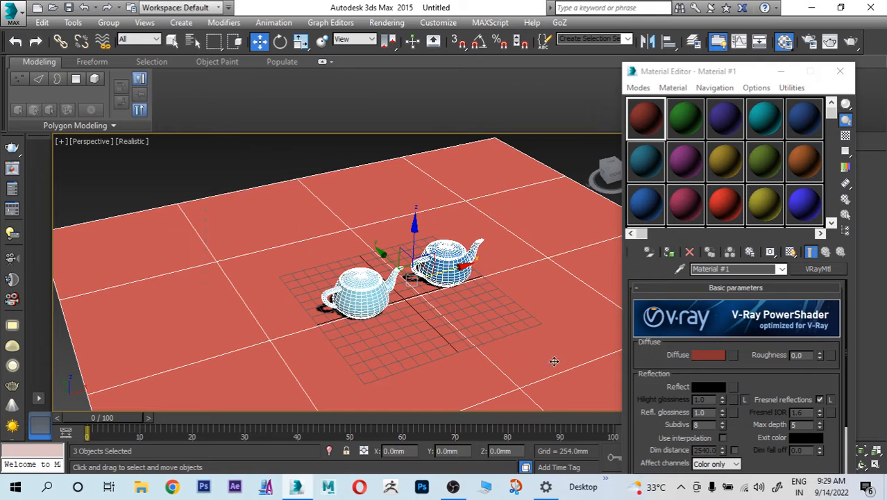
{"action": "left_click", "coordinate": [671, 252]}
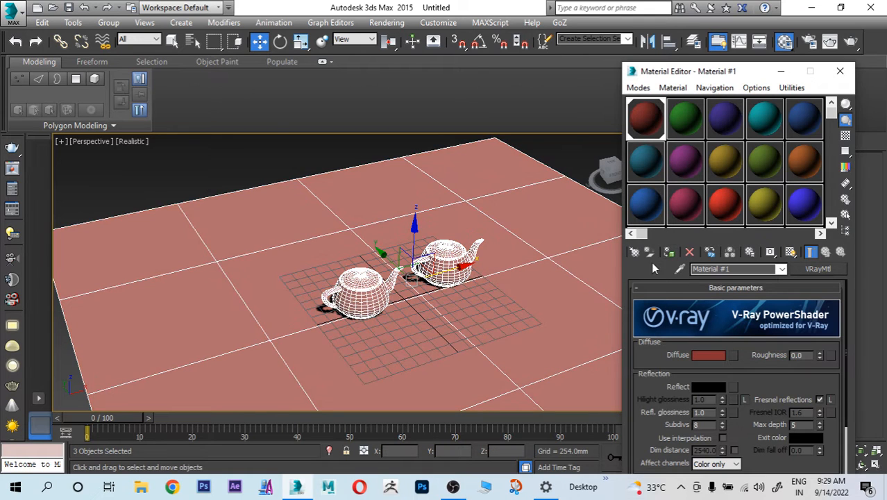
- Change the diffuse color of Material #1 to a neutral grey with saturation 0 and close the material editor
{"action": "left_click", "coordinate": [710, 356]}
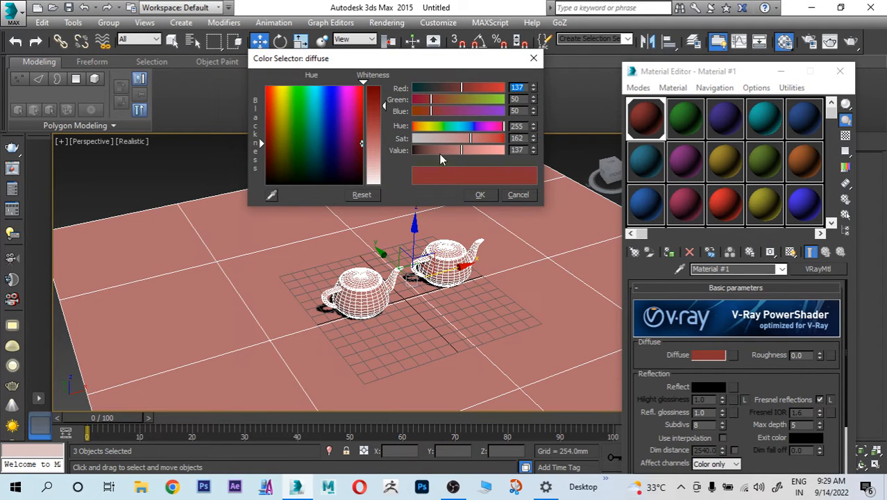
{"action": "left_click_drag", "start_coordinate": [468, 140], "coordinate": [394, 157]}
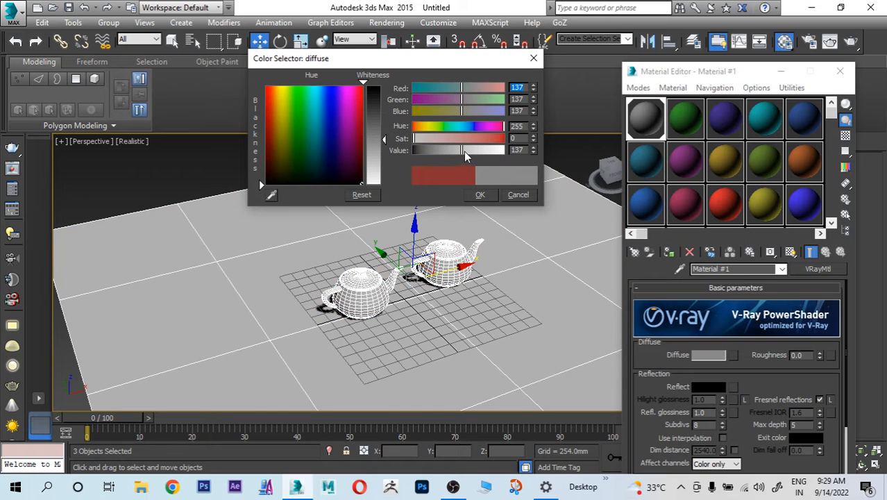
{"action": "mouse_move", "coordinate": [464, 151]}
{"action": "left_mouse_down"}
{"action": "mouse_move", "coordinate": [448, 152]}
{"action": "mouse_move", "coordinate": [465, 151]}
{"action": "left_mouse_up"}
{"action": "left_click", "coordinate": [480, 194]}
{"action": "left_click", "coordinate": [840, 71]}
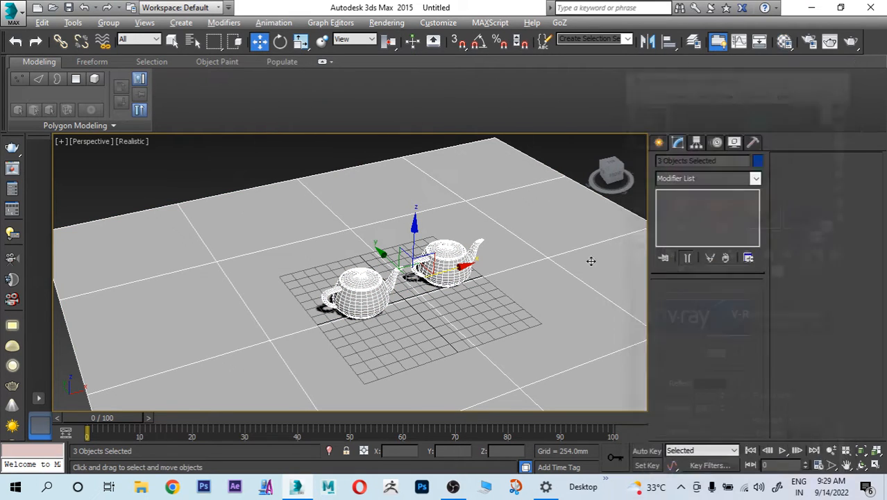
- Create a VRayLight of type Dome on the plane beside the teapots
{"action": "scroll", "coordinate": [556, 256], "scroll_direction": "up", "scroll_amount": 5}
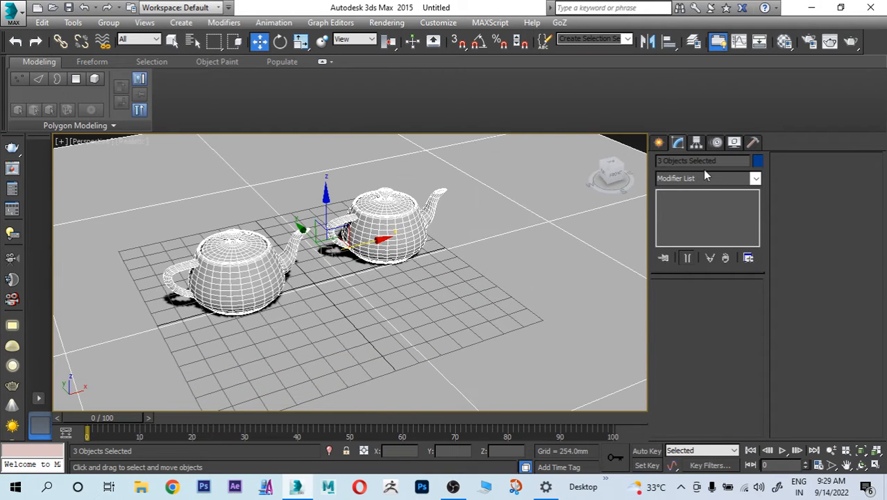
{"action": "left_click", "coordinate": [659, 143]}
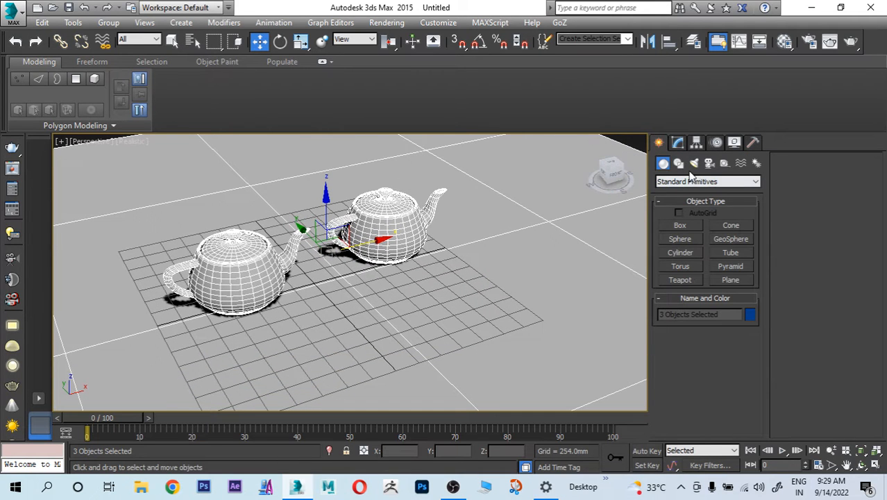
{"action": "left_click", "coordinate": [695, 163]}
{"action": "left_click", "coordinate": [684, 181]}
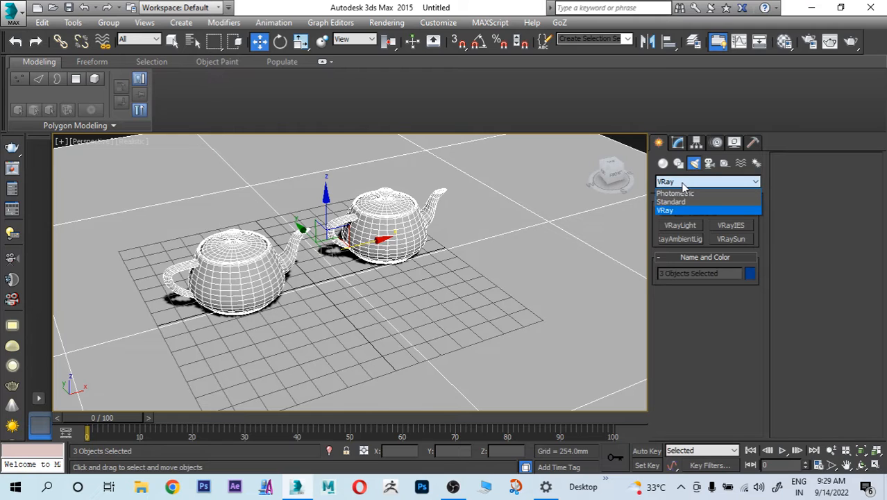
{"action": "left_click", "coordinate": [670, 210]}
{"action": "left_click", "coordinate": [681, 227]}
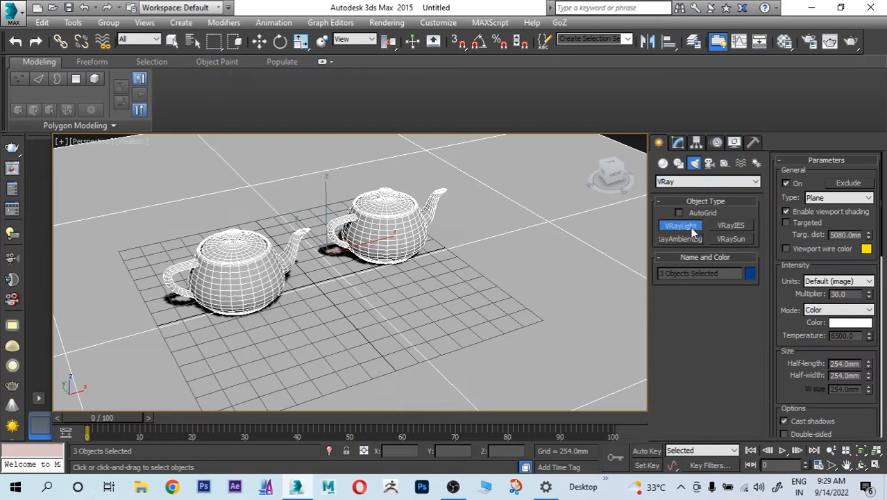
{"action": "left_click", "coordinate": [845, 199]}
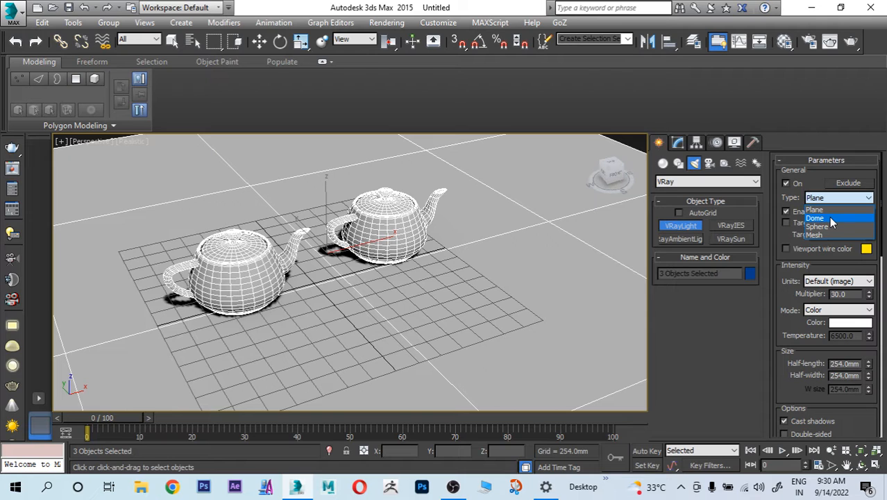
{"action": "left_click", "coordinate": [832, 220]}
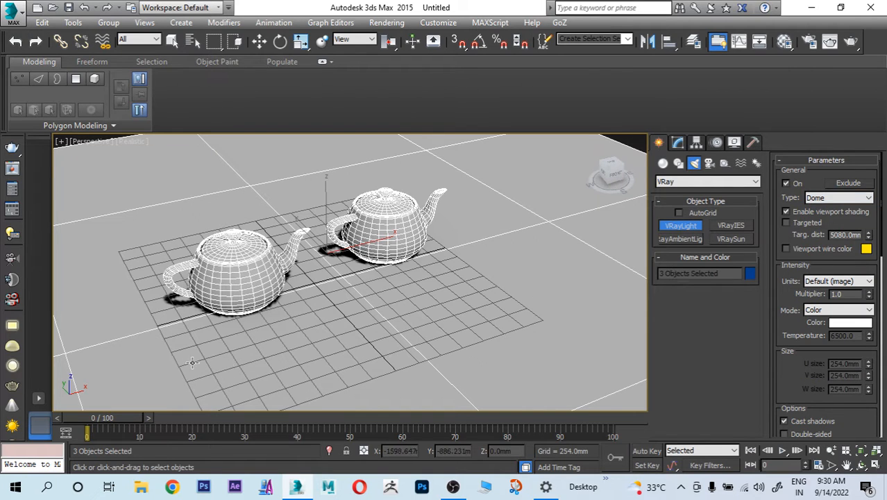
{"action": "left_click", "coordinate": [595, 304]}
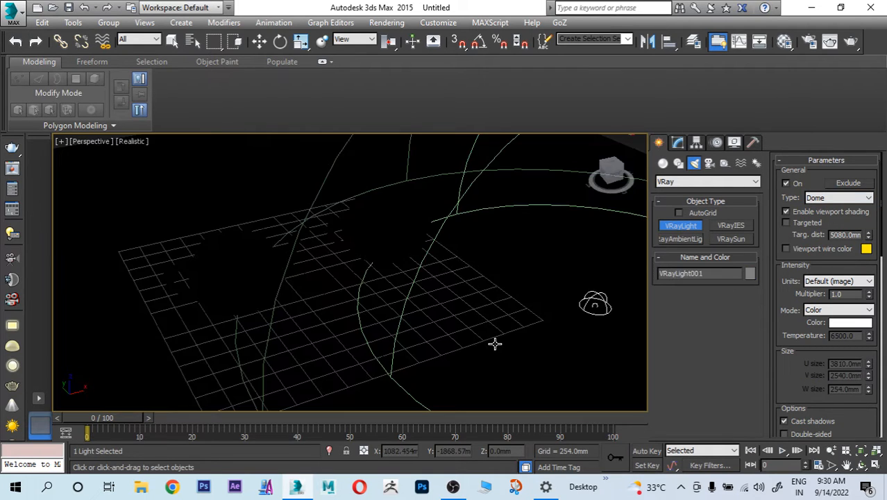
- Switch the perspective viewport's display style from Realistic to Shaded
{"action": "key", "text": "alt"}
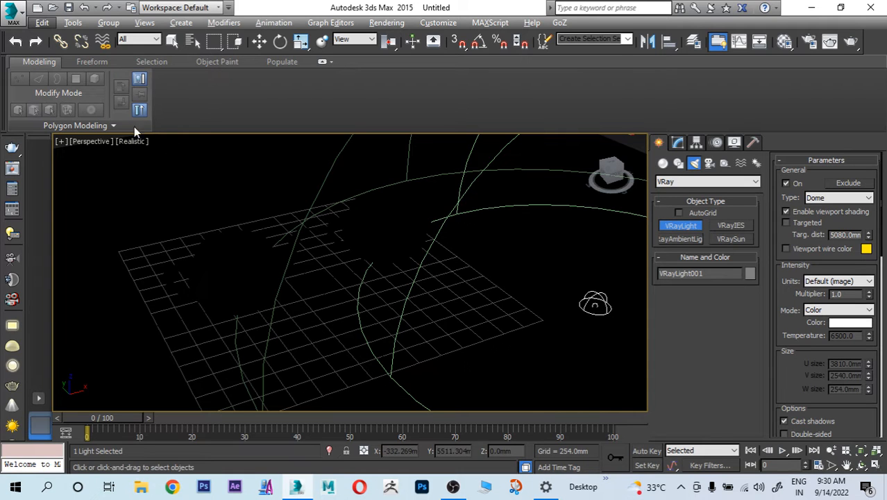
{"action": "left_click", "coordinate": [138, 143]}
{"action": "left_click", "coordinate": [168, 171]}
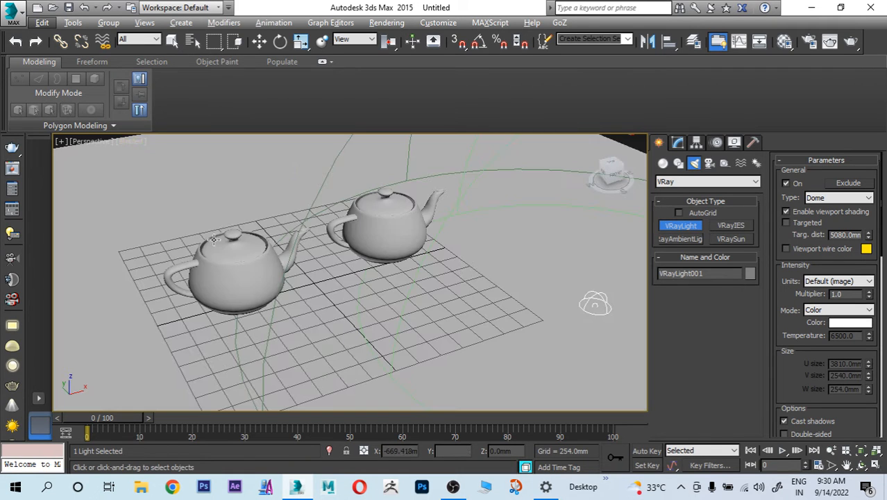
- Show the safe frame in the perspective viewport, frame the two teapots close up, and end light creation
{"action": "middle_click_drag", "start_coordinate": [356, 300], "coordinate": [339, 284]}
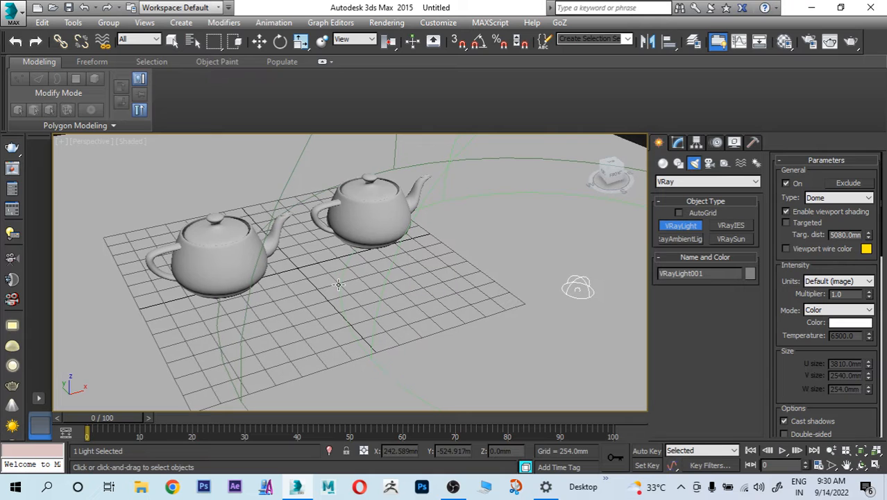
{"action": "key", "text": "shift+f"}
{"action": "scroll", "coordinate": [339, 284], "scroll_direction": "up", "scroll_amount": 4}
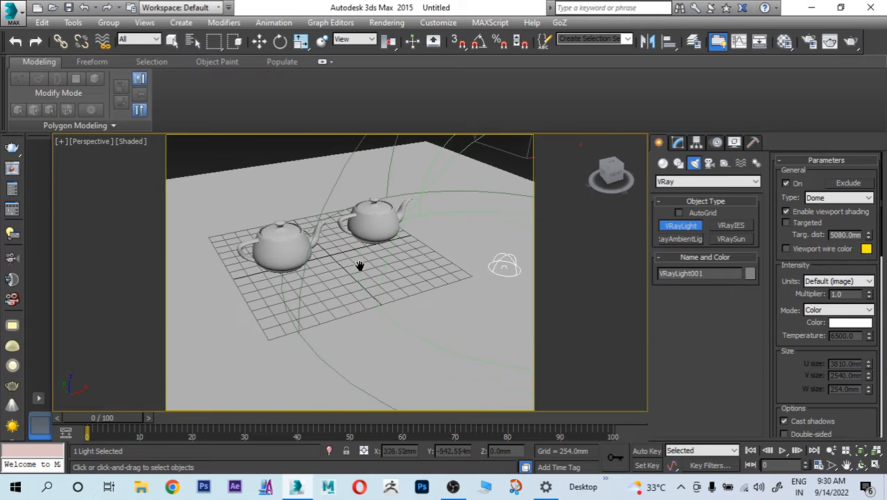
{"action": "scroll", "coordinate": [343, 281], "scroll_direction": "up", "scroll_amount": 2}
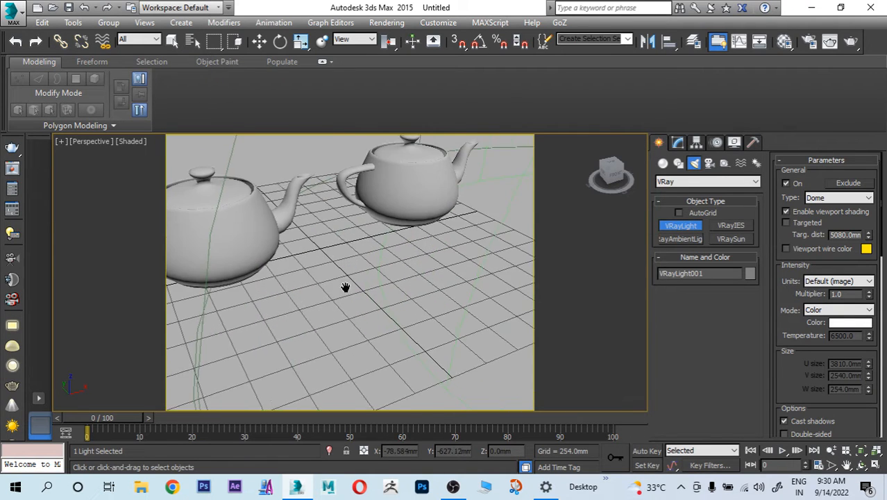
{"action": "middle_click_drag", "start_coordinate": [346, 288], "coordinate": [381, 346]}
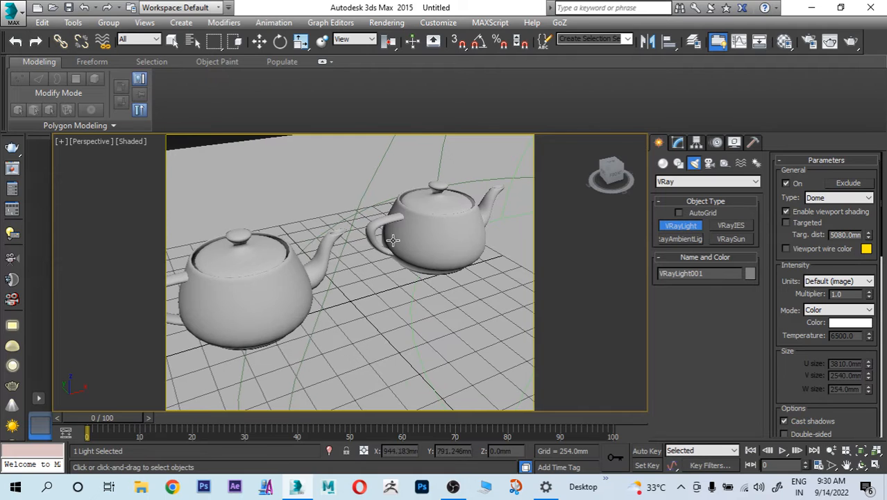
{"action": "key", "text": "w"}
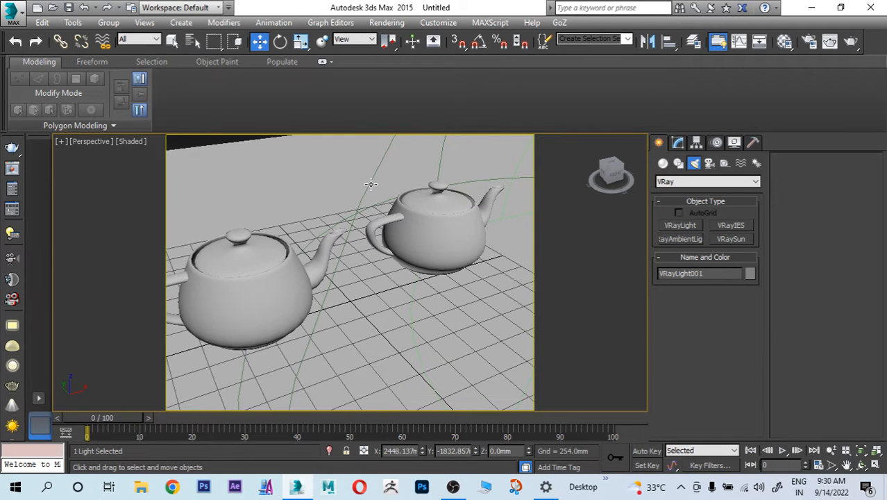
{"action": "left_click", "coordinate": [371, 186]}
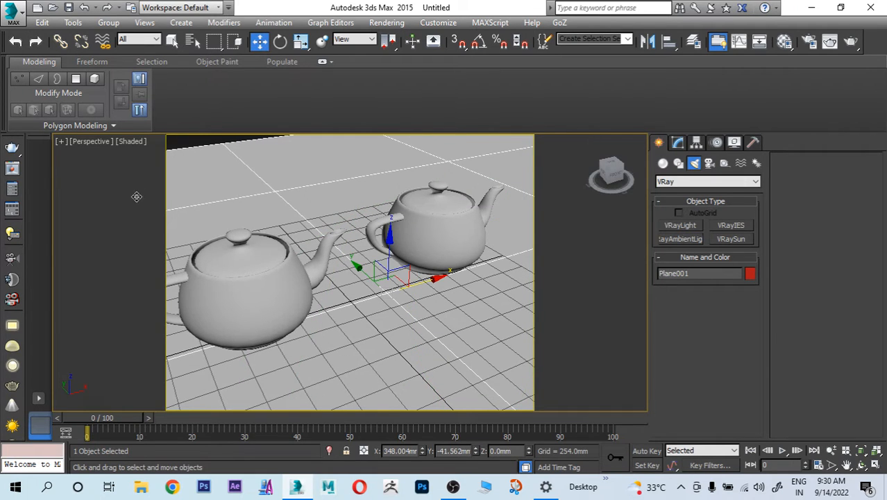
{"action": "left_click", "coordinate": [108, 22]}
{"action": "key", "text": "Escape"}
{"action": "left_click", "coordinate": [73, 22]}
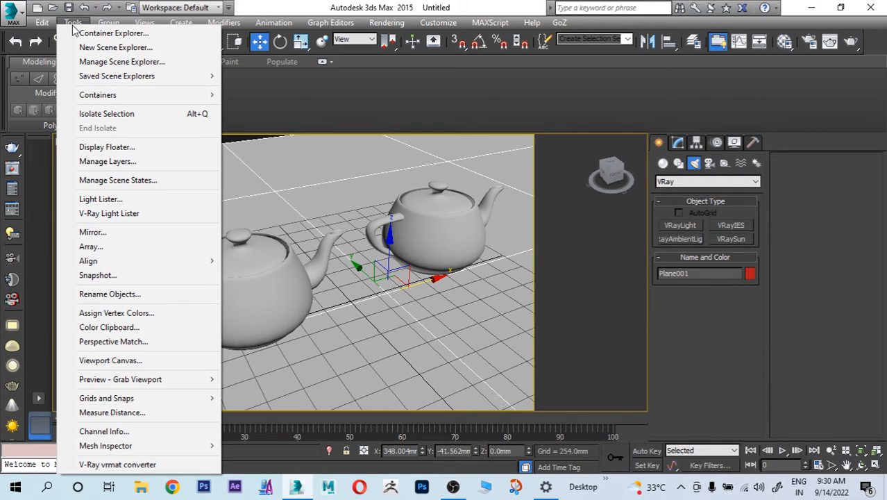
{"action": "left_click", "coordinate": [97, 64]}
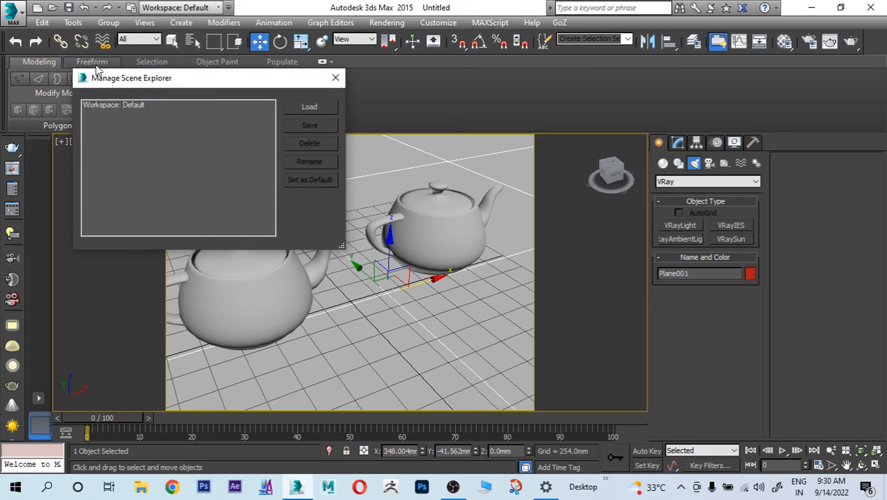
- Open a new Scene Explorer and select the dome light VRayLight001 from its object list
{"action": "left_click", "coordinate": [103, 25]}
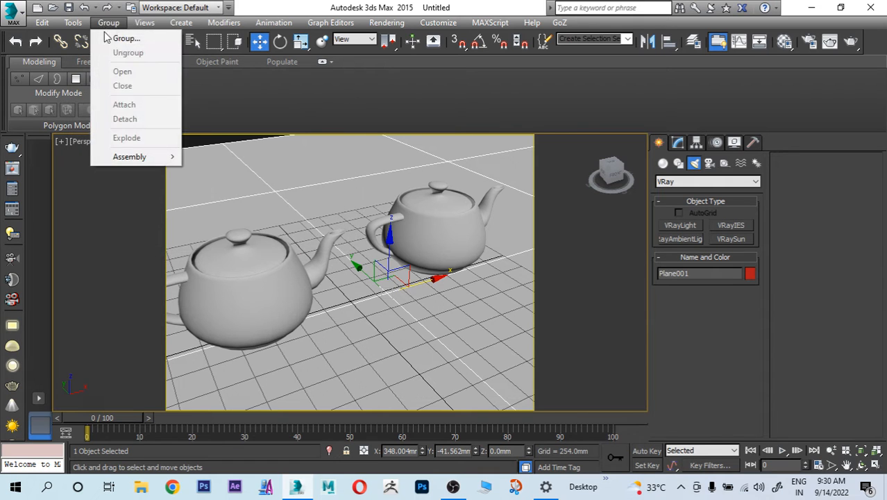
{"action": "mouse_move", "coordinate": [78, 24]}
{"action": "left_click", "coordinate": [100, 48]}
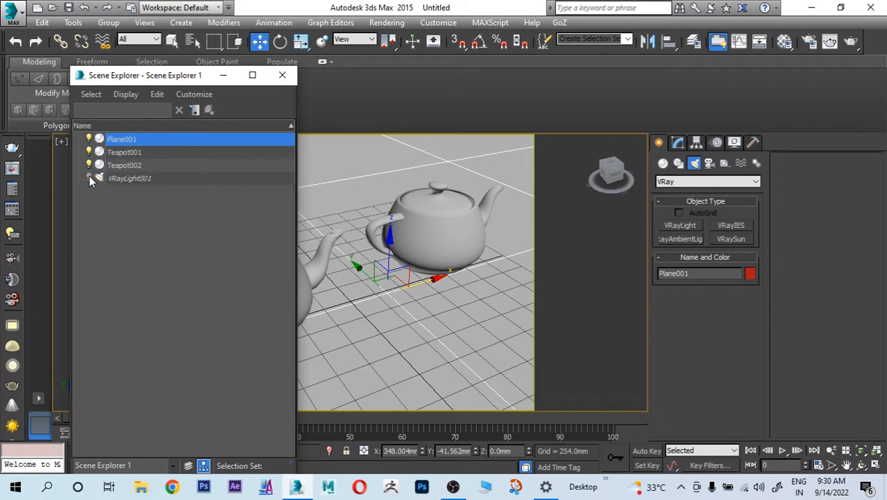
{"action": "left_click", "coordinate": [128, 179]}
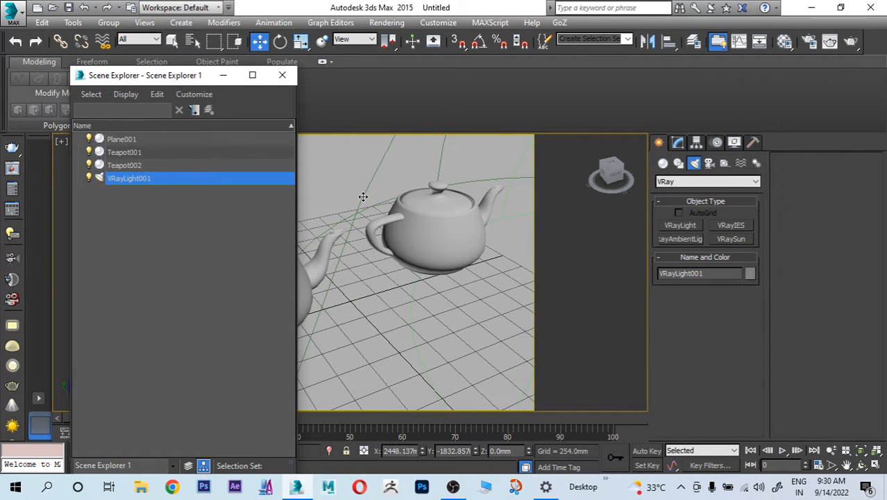
{"action": "left_click", "coordinate": [361, 197]}
{"action": "scroll", "coordinate": [408, 285], "scroll_direction": "down", "scroll_amount": 3}
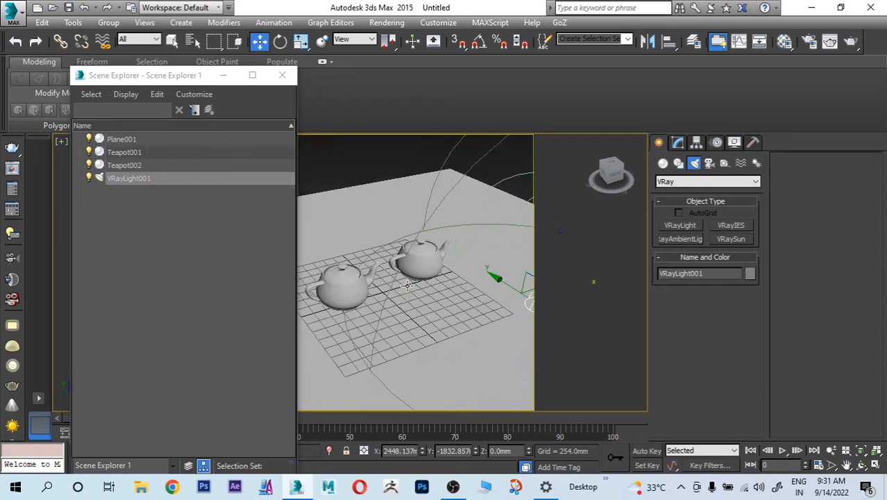
{"action": "scroll", "coordinate": [407, 285], "scroll_direction": "up", "scroll_amount": 1}
- Dock the Scene Explorer beside the perspective viewport and narrow it to a slim column
{"action": "left_click_drag", "start_coordinate": [212, 84], "coordinate": [153, 79]}
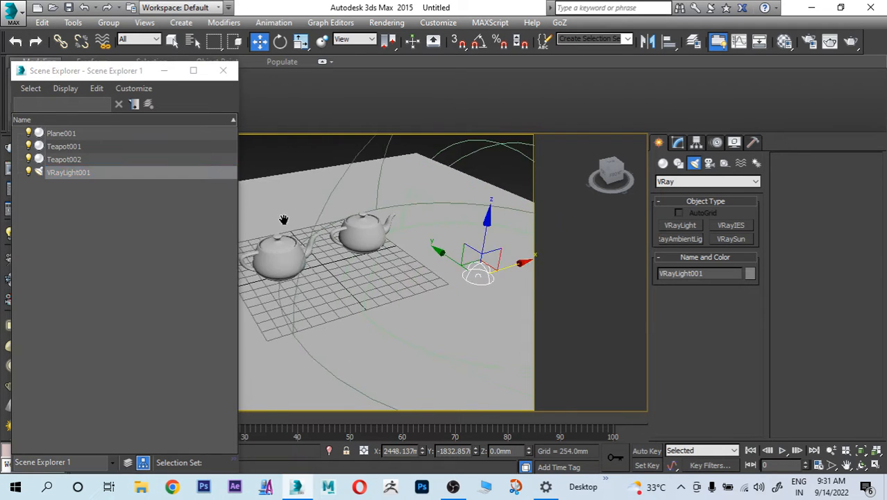
{"action": "left_click_drag", "start_coordinate": [93, 71], "coordinate": [51, 88]}
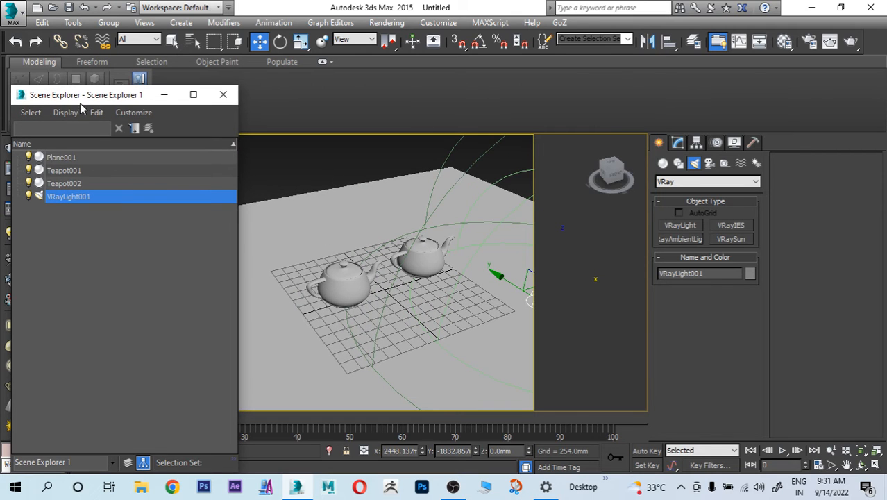
{"action": "left_click_drag", "start_coordinate": [123, 97], "coordinate": [241, 211]}
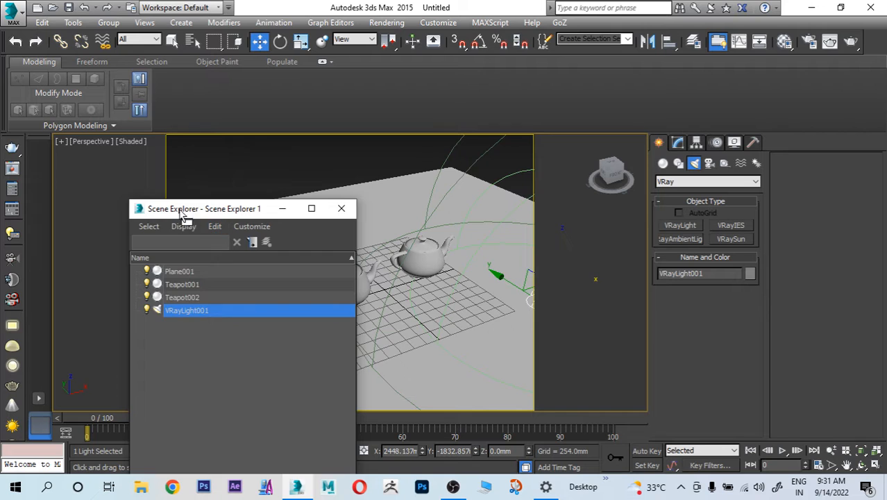
{"action": "left_click_drag", "start_coordinate": [187, 208], "coordinate": [7, 212]}
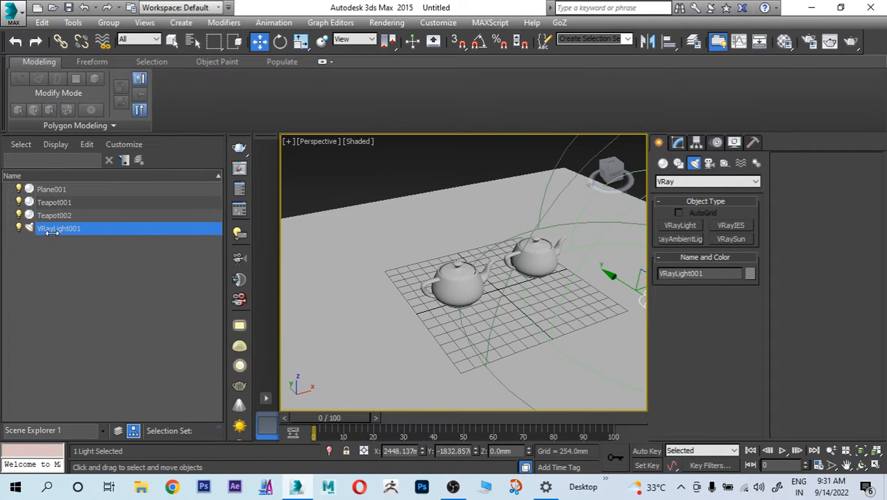
{"action": "left_click_drag", "start_coordinate": [54, 241], "coordinate": [56, 241]}
- Render a closer perspective view of the two teapots and close the V-Ray messages window
{"action": "middle_click_drag", "start_coordinate": [513, 264], "coordinate": [443, 257]}
{"action": "scroll", "coordinate": [433, 250], "scroll_direction": "up", "scroll_amount": 3}
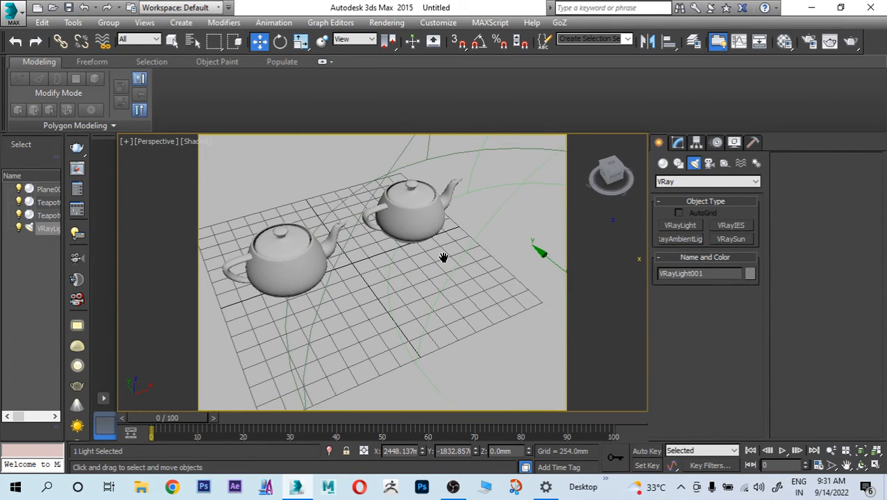
{"action": "left_click", "coordinate": [77, 148]}
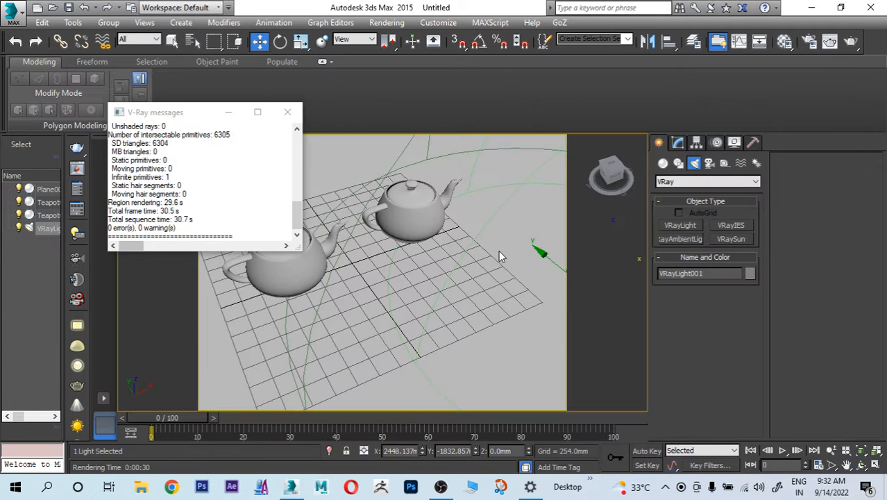
{"action": "left_click", "coordinate": [289, 109]}
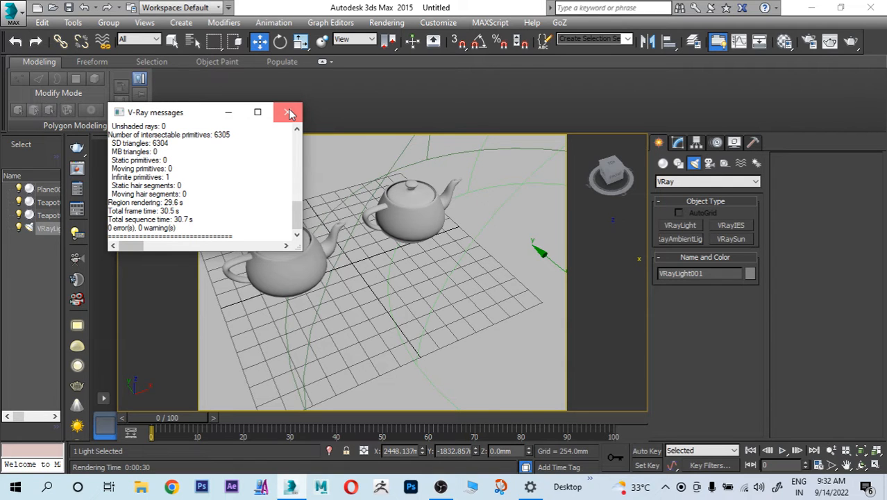
{"action": "left_click", "coordinate": [288, 112]}
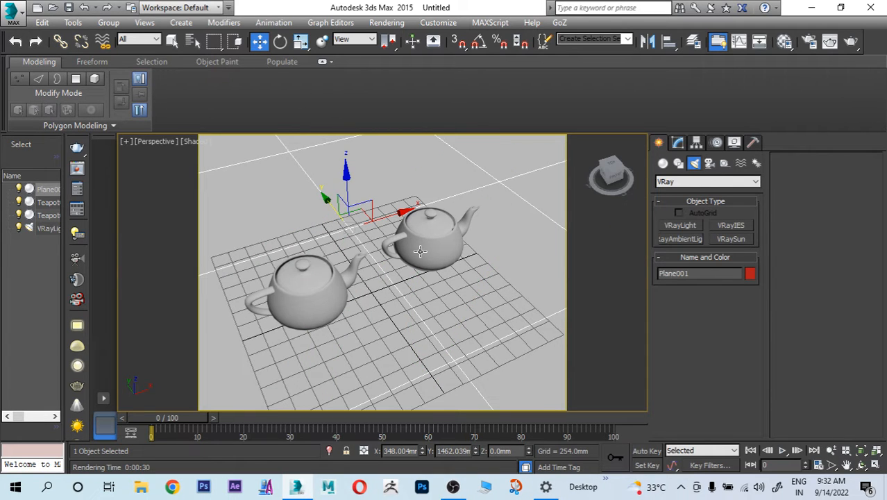
- Open the render setup and enable Area Lights/Shadows as Points in the common options
{"action": "left_click", "coordinate": [809, 42]}
{"action": "key", "text": "F10"}
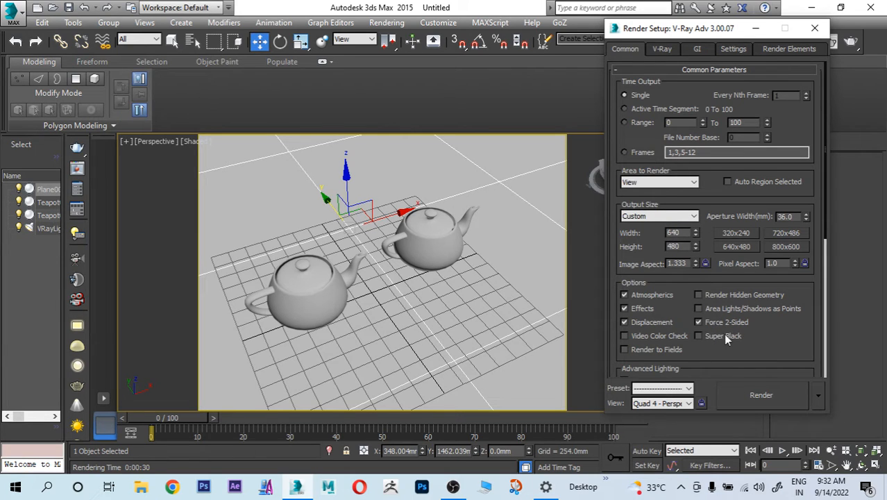
{"action": "left_click", "coordinate": [718, 310]}
{"action": "scroll", "coordinate": [722, 319], "scroll_direction": "down", "scroll_amount": 1}
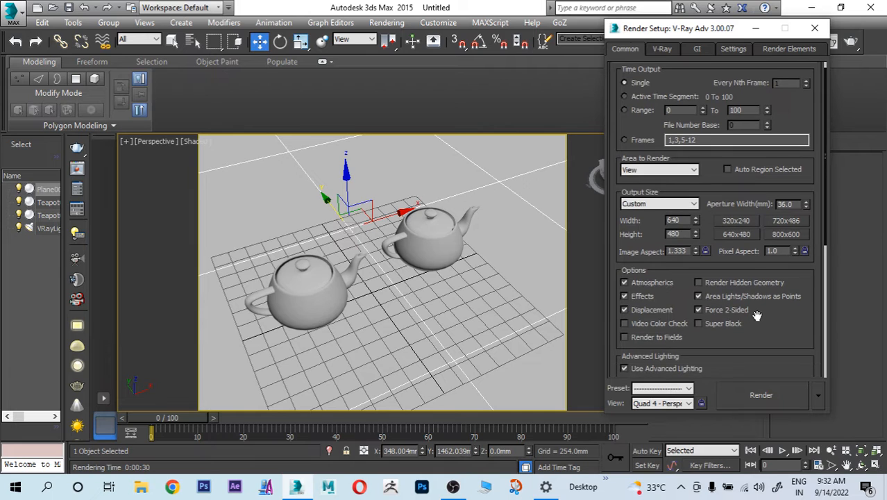
- Set V-Ray color mapping to Exponential in Advanced mode, with Sub-pixel mapping and Clamp output enabled
{"action": "left_click", "coordinate": [662, 50]}
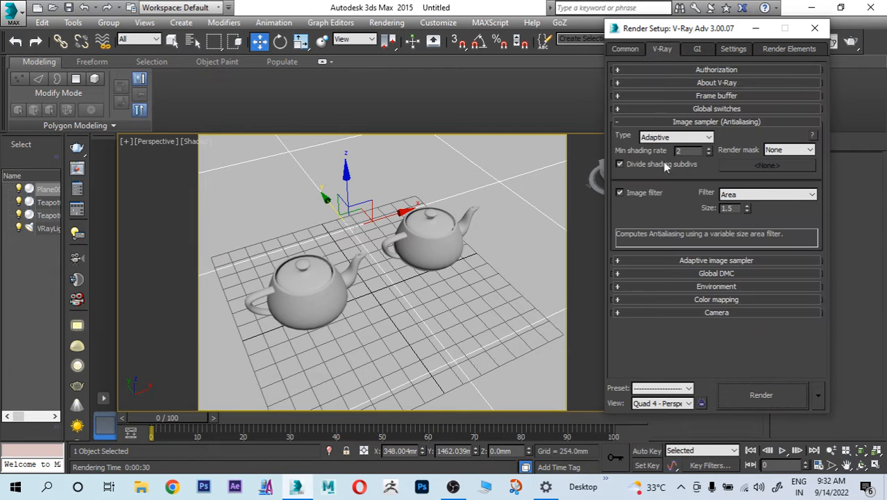
{"action": "left_click", "coordinate": [668, 301]}
{"action": "left_click", "coordinate": [649, 316]}
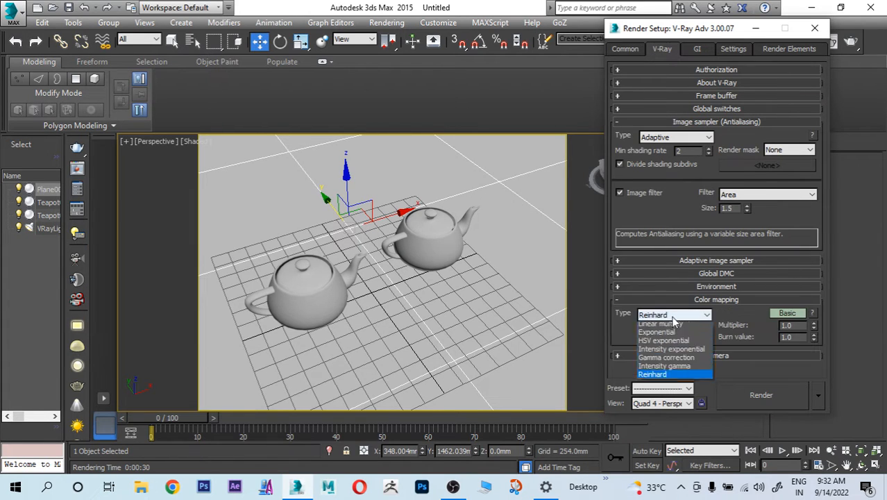
{"action": "left_click", "coordinate": [670, 337]}
{"action": "left_click", "coordinate": [786, 314]}
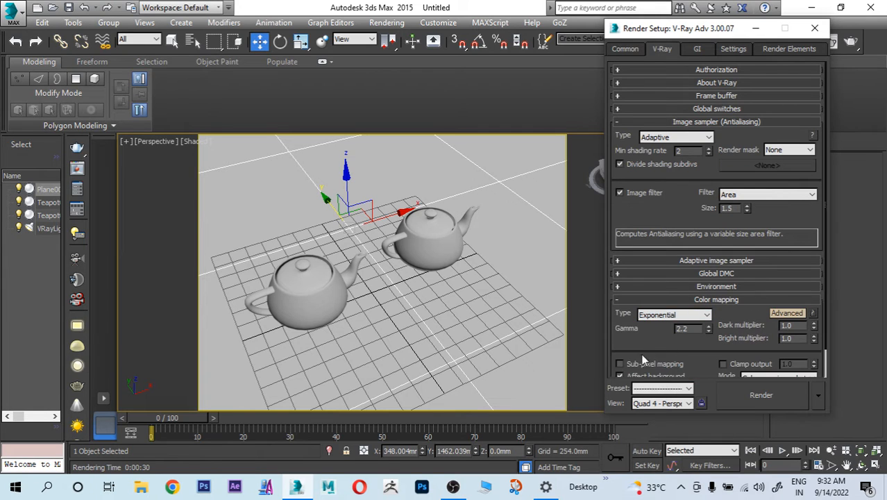
{"action": "left_click", "coordinate": [723, 364]}
{"action": "scroll", "coordinate": [696, 347], "scroll_direction": "down", "scroll_amount": 2}
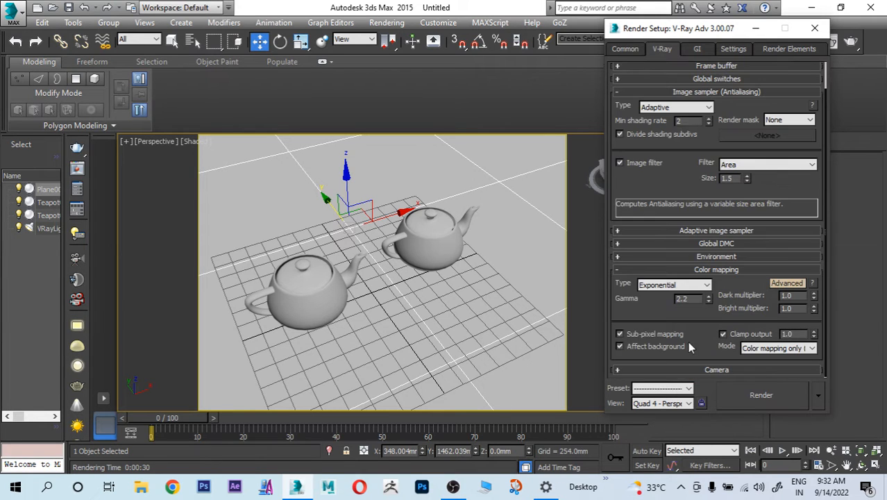
{"action": "left_click", "coordinate": [661, 256]}
{"action": "left_click", "coordinate": [640, 271]}
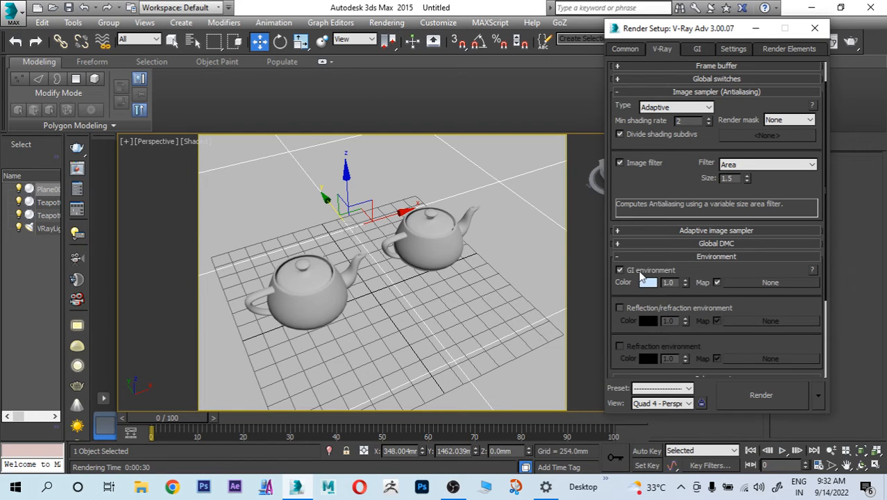
{"action": "left_click", "coordinate": [642, 274]}
- Set the Global DMC adaptive amount to 0.8 and the noise threshold to 0.005
{"action": "left_click", "coordinate": [645, 244]}
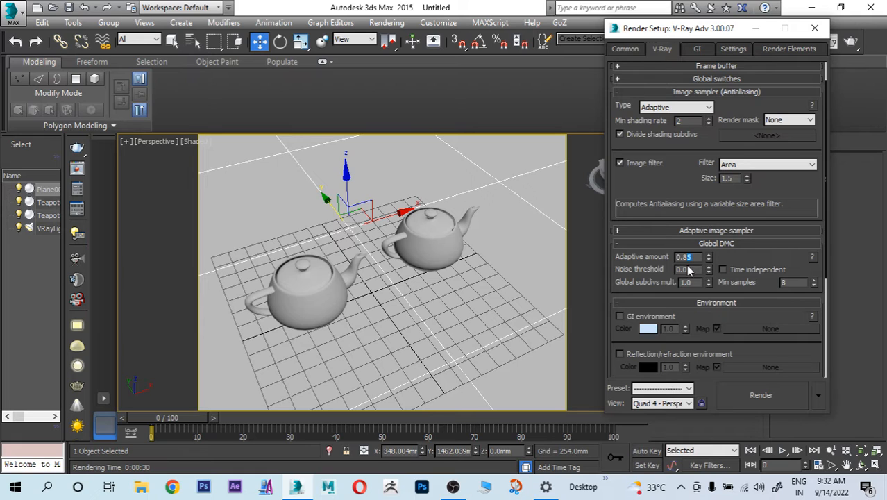
{"action": "type", "text": "0"}
{"action": "left_click_drag", "start_coordinate": [688, 269], "coordinate": [683, 270]}
{"action": "type", "text": "0"}
{"action": "left_click", "coordinate": [689, 269]}
{"action": "type", "text": "05"}
- Change the antialiasing image filter to Catmull-Rom
{"action": "left_click", "coordinate": [736, 165]}
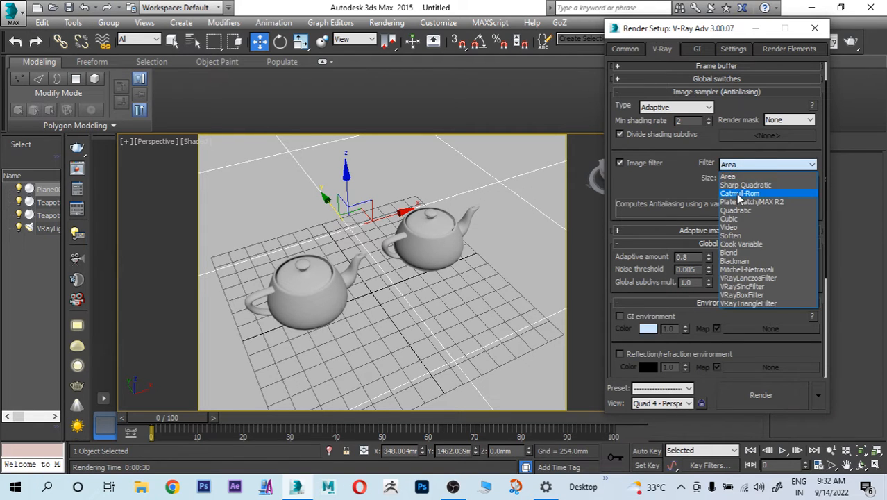
{"action": "left_click", "coordinate": [738, 193]}
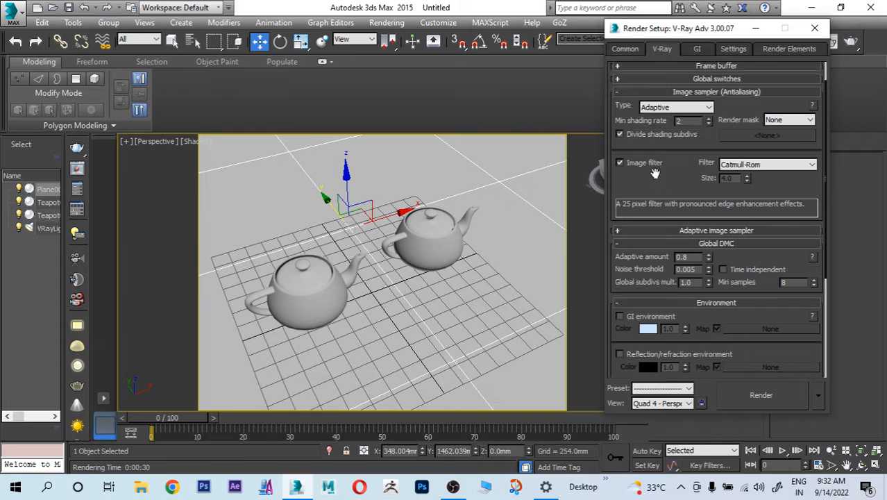
{"action": "scroll", "coordinate": [679, 176], "scroll_direction": "up", "scroll_amount": 2}
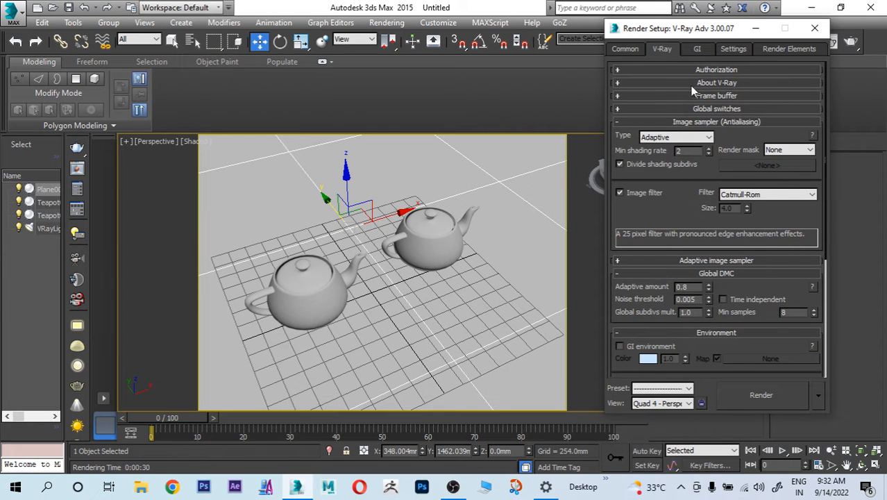
- Enable global illumination with Light cache as the secondary engine and show its options in Advanced mode
{"action": "left_click", "coordinate": [694, 50]}
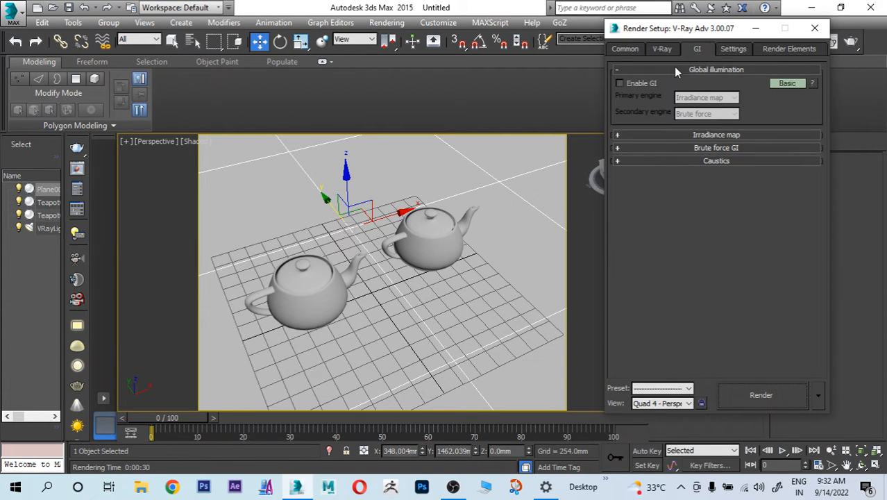
{"action": "left_click", "coordinate": [644, 84]}
{"action": "left_click", "coordinate": [722, 115]}
{"action": "left_click", "coordinate": [698, 153]}
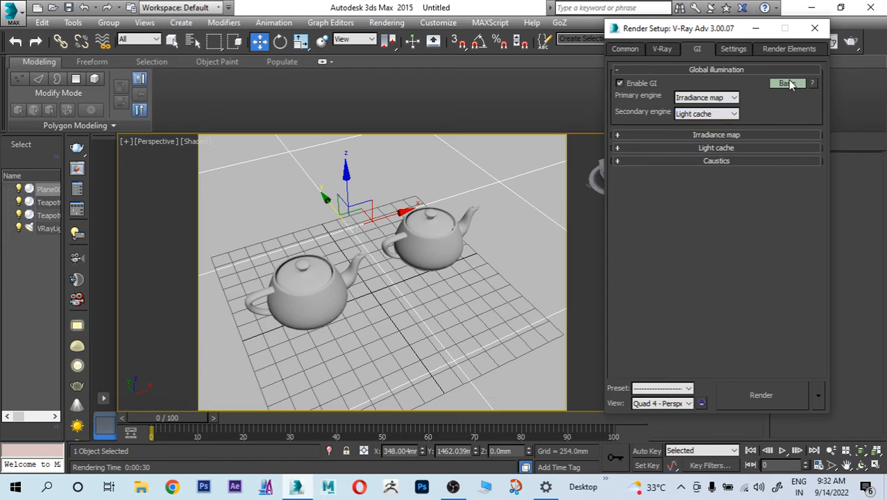
{"action": "left_click", "coordinate": [787, 83]}
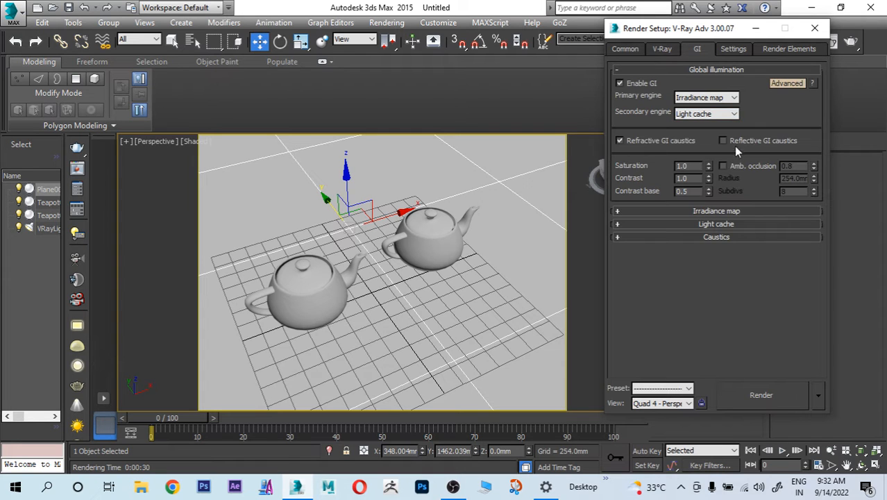
- Switch the irradiance map settings to Advanced mode and set the current preset to Custom
{"action": "left_click", "coordinate": [723, 210]}
{"action": "left_click", "coordinate": [787, 224]}
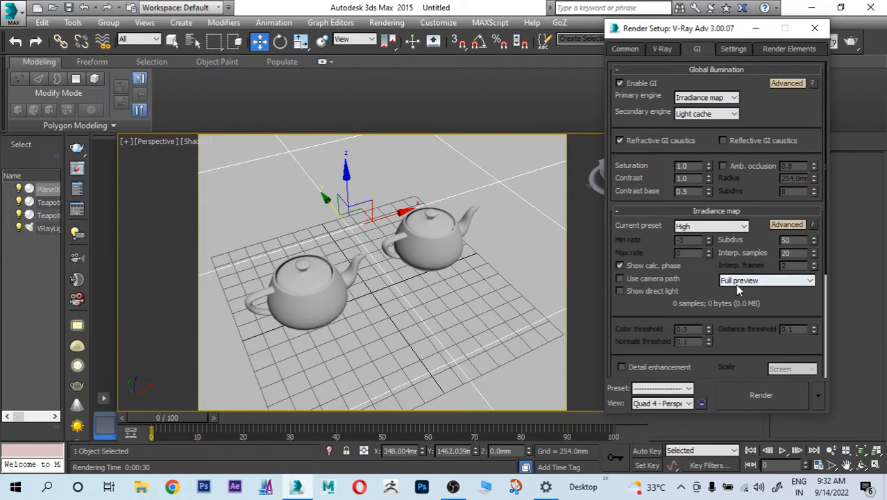
{"action": "left_click", "coordinate": [694, 227]}
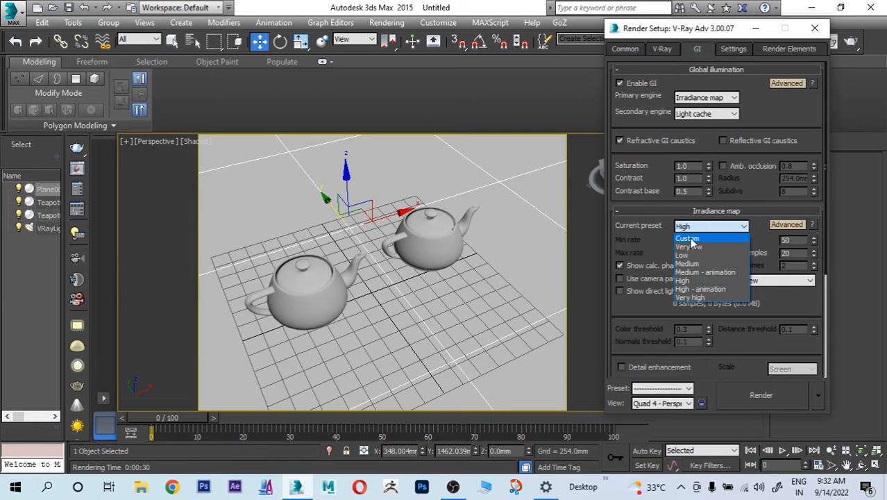
{"action": "left_click", "coordinate": [694, 236]}
- Expand the light cache settings and review them together with the irradiance map options
{"action": "left_click_drag", "start_coordinate": [692, 277], "coordinate": [678, 167]}
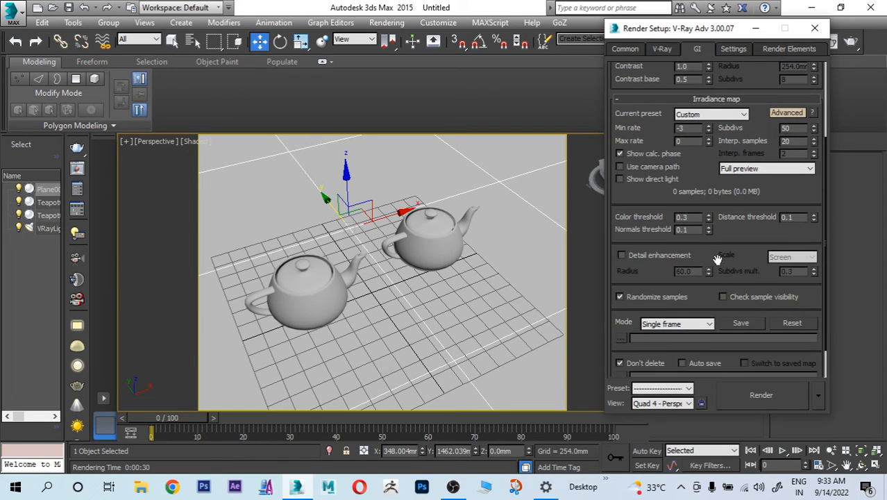
{"action": "left_click_drag", "start_coordinate": [716, 259], "coordinate": [700, 201]}
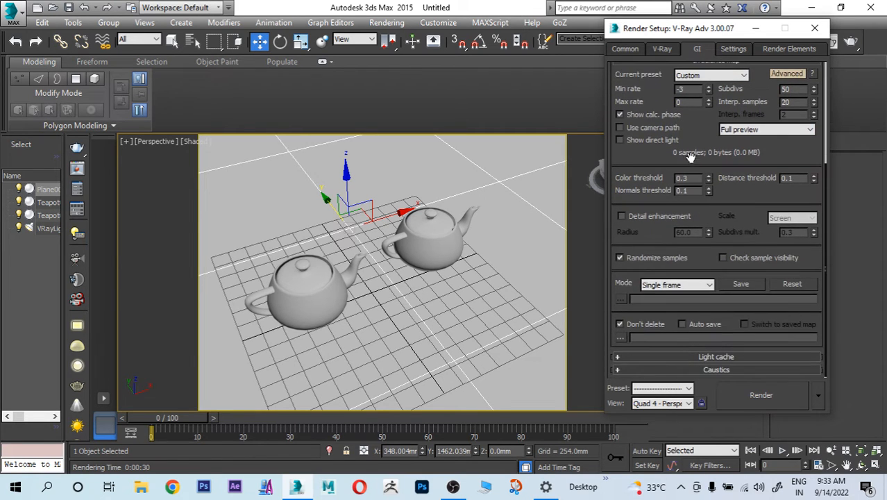
{"action": "left_click", "coordinate": [708, 358]}
{"action": "scroll", "coordinate": [784, 268], "scroll_direction": "up", "scroll_amount": 3}
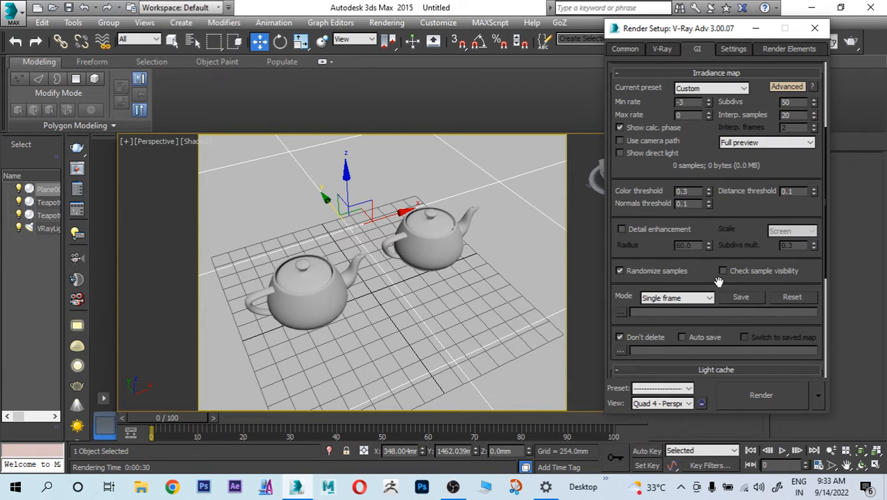
{"action": "scroll", "coordinate": [703, 268], "scroll_direction": "down", "scroll_amount": 5}
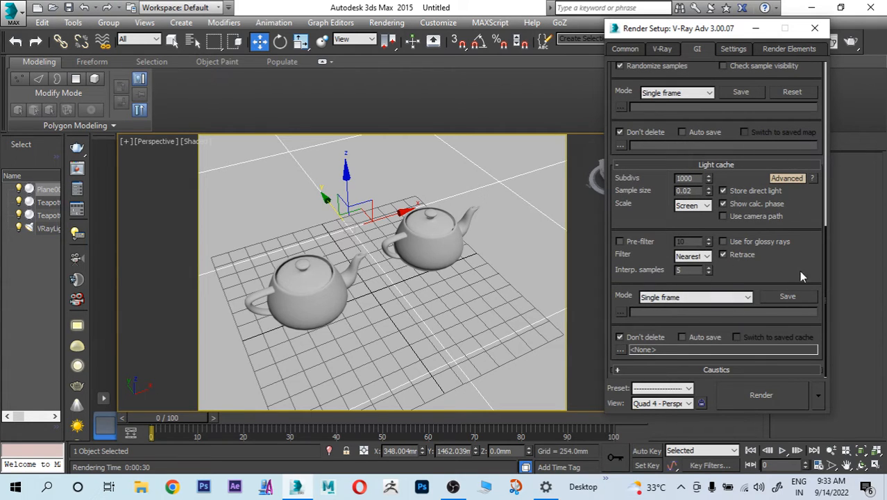
{"action": "scroll", "coordinate": [800, 274], "scroll_direction": "up", "scroll_amount": 3}
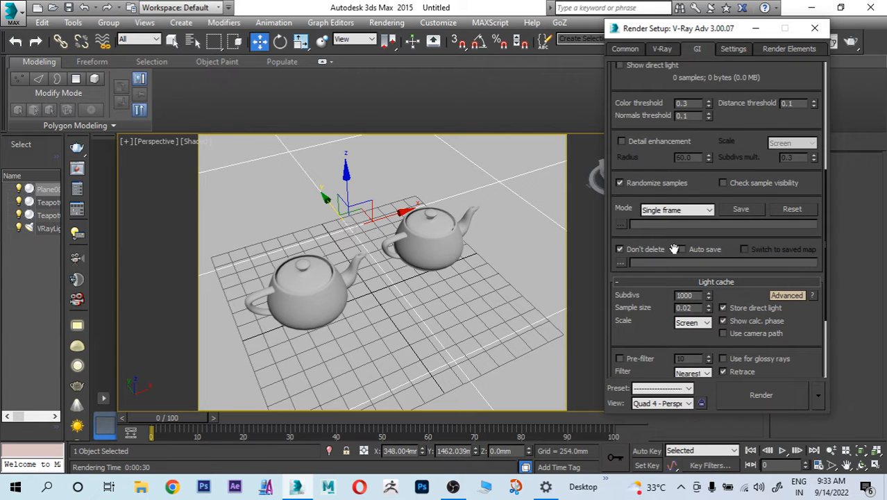
{"action": "scroll", "coordinate": [677, 252], "scroll_direction": "up", "scroll_amount": 1}
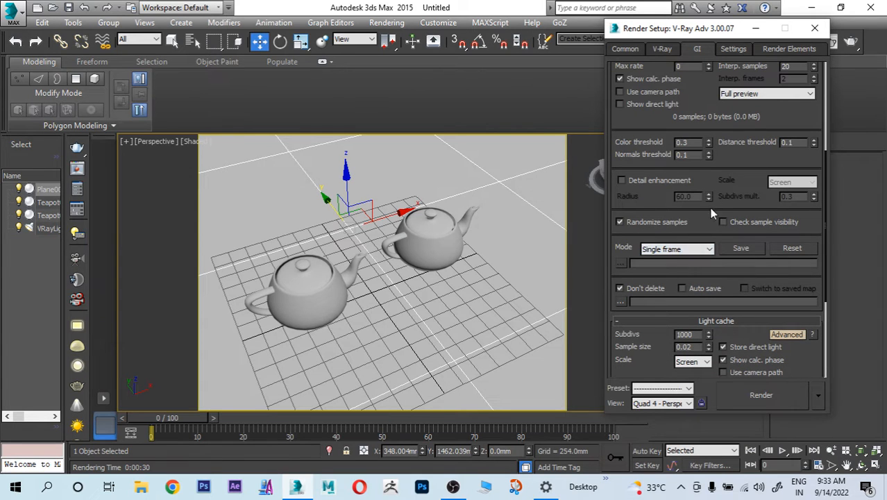
{"action": "scroll", "coordinate": [694, 202], "scroll_direction": "up", "scroll_amount": 3}
{"action": "scroll", "coordinate": [686, 195], "scroll_direction": "up", "scroll_amount": 1}
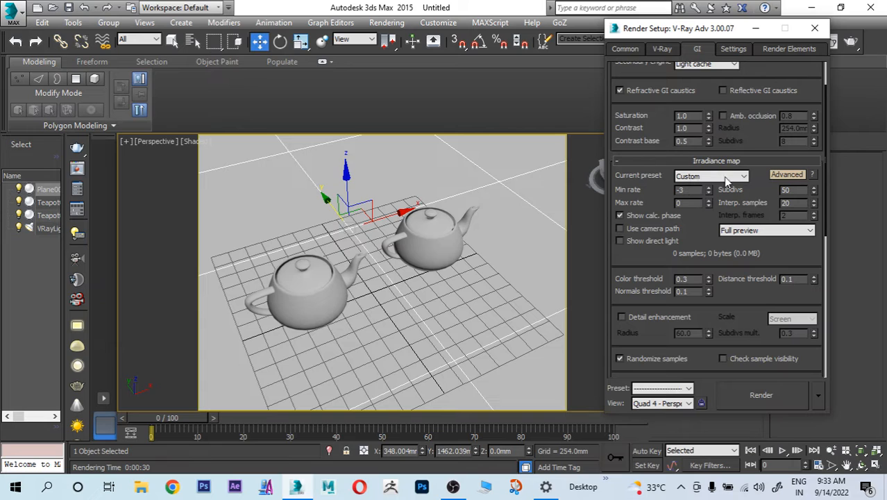
- Switch the V-Ray system settings to Advanced mode and set the dynamic memory limit to 8000 MB
{"action": "left_click", "coordinate": [726, 50]}
{"action": "double_click", "coordinate": [684, 96]}
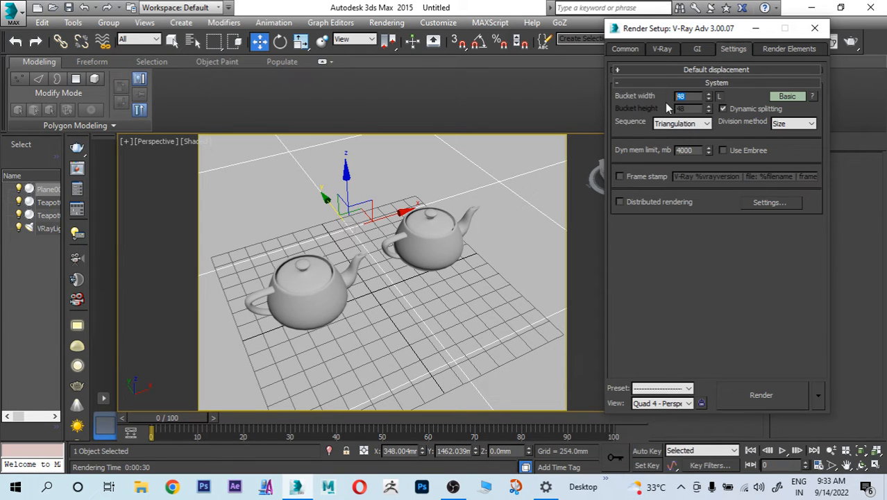
{"action": "left_click", "coordinate": [789, 101]}
{"action": "double_click", "coordinate": [684, 166]}
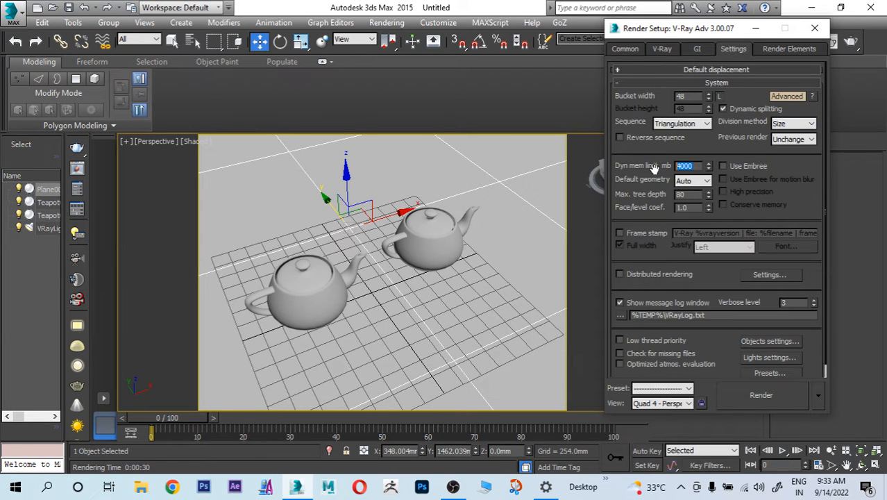
{"action": "type", "text": "8"}
{"action": "key", "text": "Return"}
{"action": "type", "text": "8000"}
{"action": "key", "text": "Return"}
{"action": "left_click", "coordinate": [650, 343]}
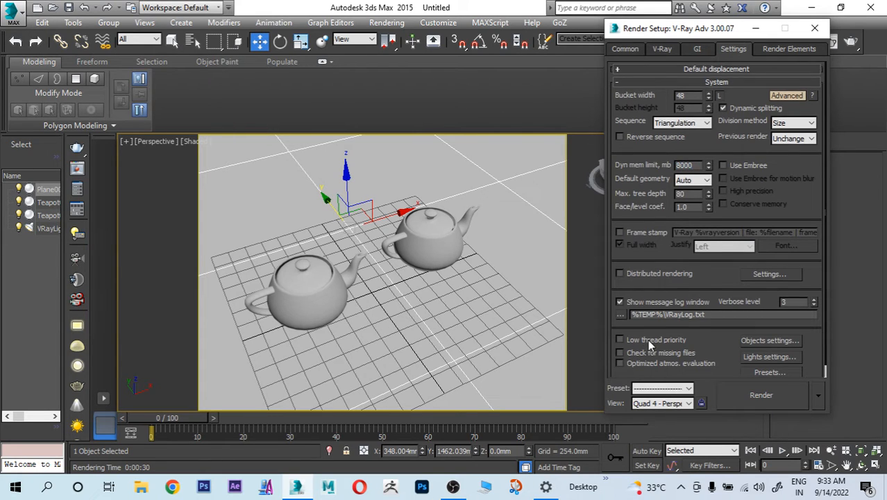
- Start a test render of the perspective view, cancel it, and close the render setup and output windows
{"action": "left_click", "coordinate": [761, 393]}
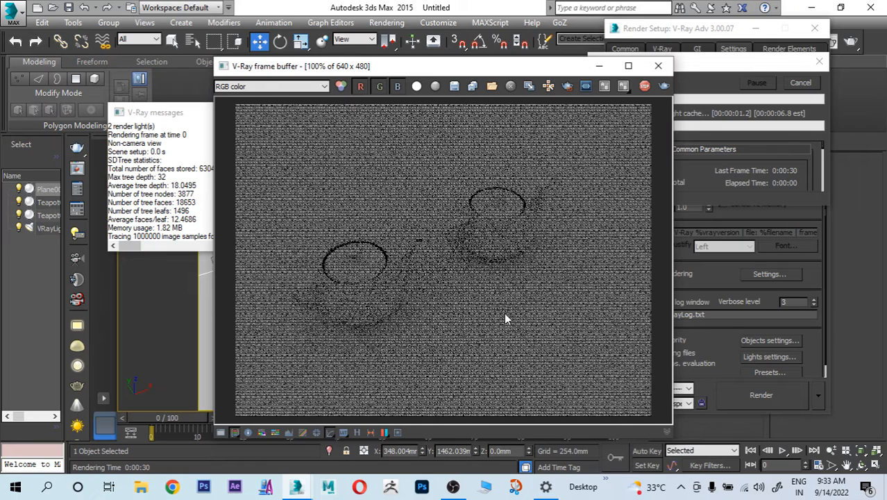
{"action": "left_click", "coordinate": [818, 62]}
{"action": "left_click", "coordinate": [814, 29]}
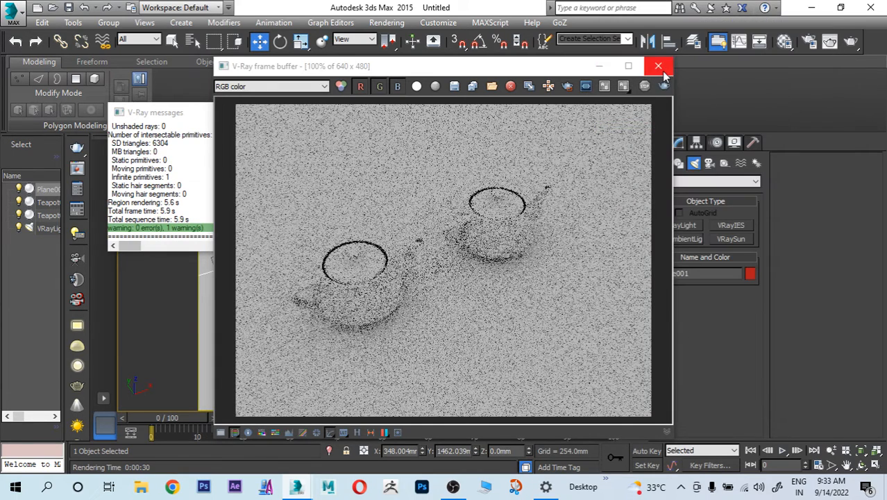
{"action": "left_click", "coordinate": [663, 72]}
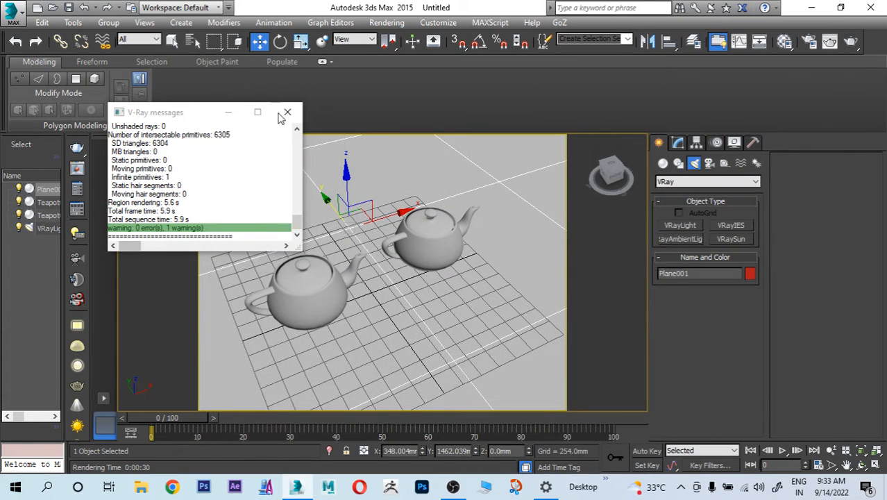
{"action": "left_click", "coordinate": [538, 254]}
- Select the dome light and change its color to sky blue with RGB 76, 232, 255
{"action": "middle_click_drag", "start_coordinate": [526, 275], "coordinate": [501, 276], "text": "alt"}
{"action": "scroll", "coordinate": [490, 268], "scroll_direction": "up", "scroll_amount": 3}
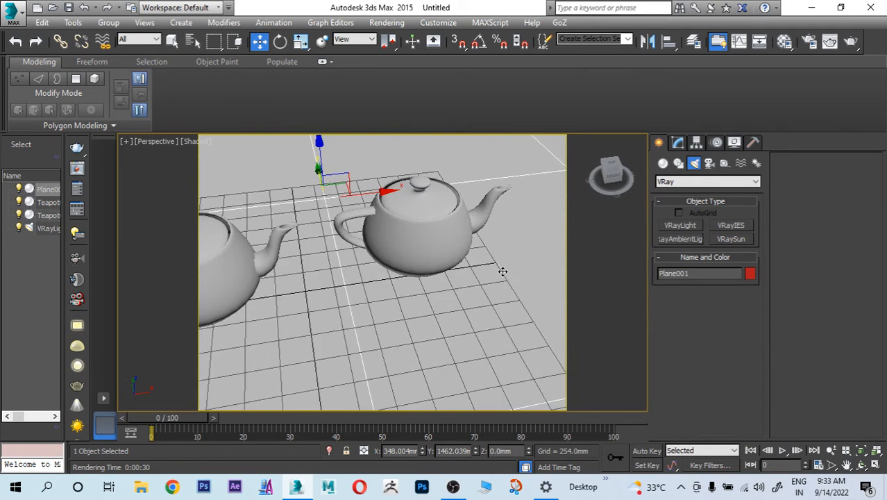
{"action": "scroll", "coordinate": [506, 271], "scroll_direction": "down", "scroll_amount": 3}
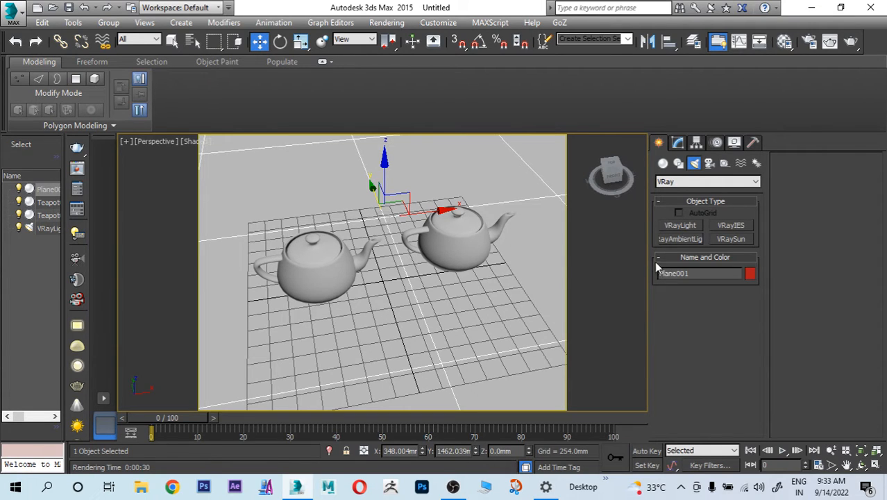
{"action": "left_click", "coordinate": [36, 228]}
{"action": "left_click", "coordinate": [679, 142]}
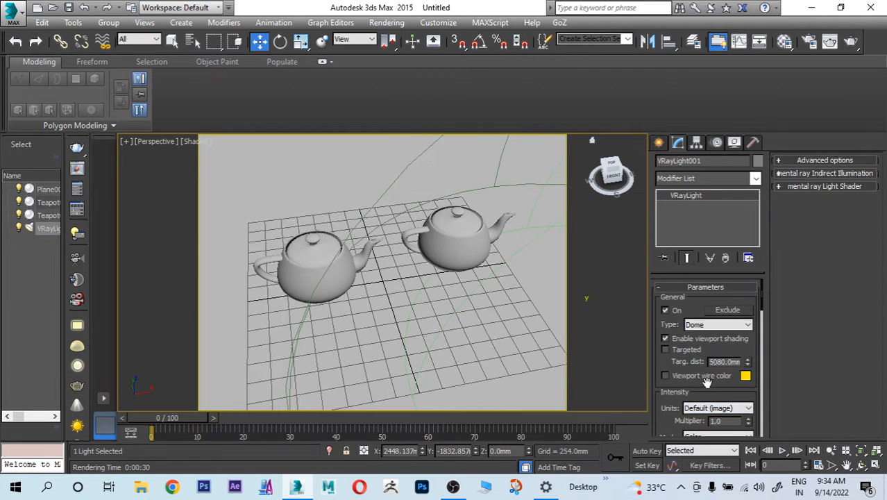
{"action": "scroll", "coordinate": [707, 382], "scroll_direction": "down", "scroll_amount": 3}
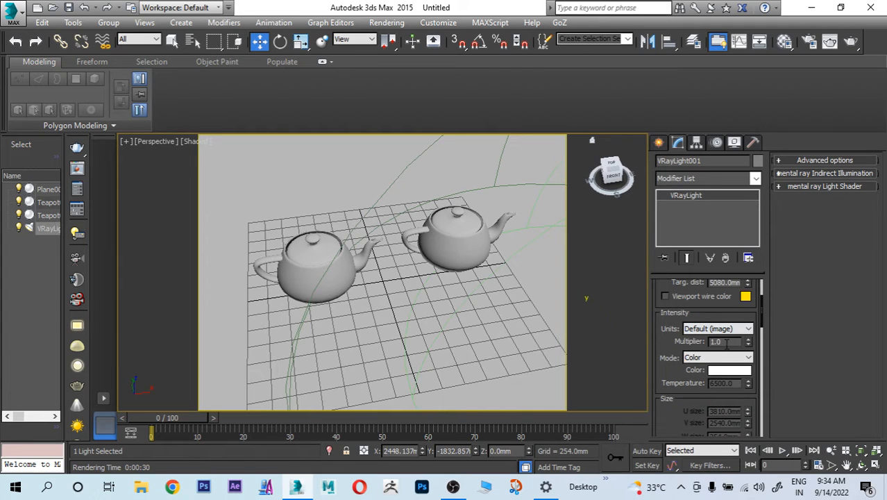
{"action": "left_click", "coordinate": [727, 370]}
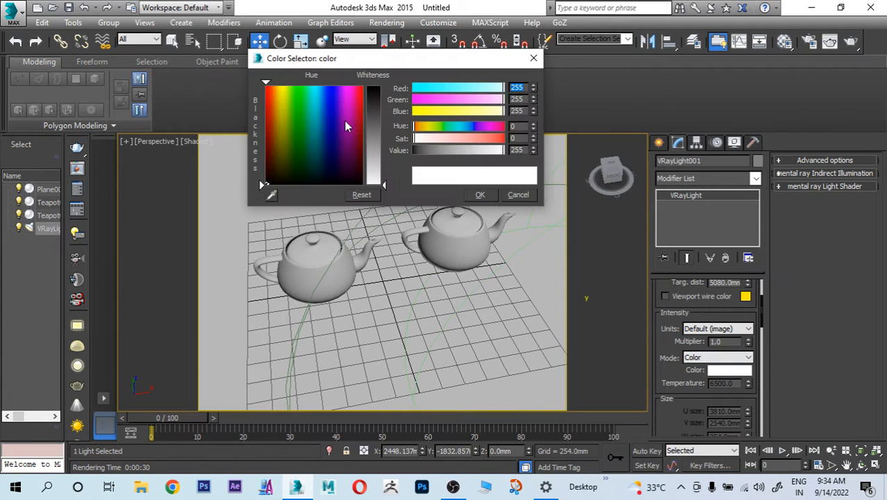
{"action": "left_click", "coordinate": [462, 126]}
{"action": "left_click_drag", "start_coordinate": [461, 138], "coordinate": [477, 138]}
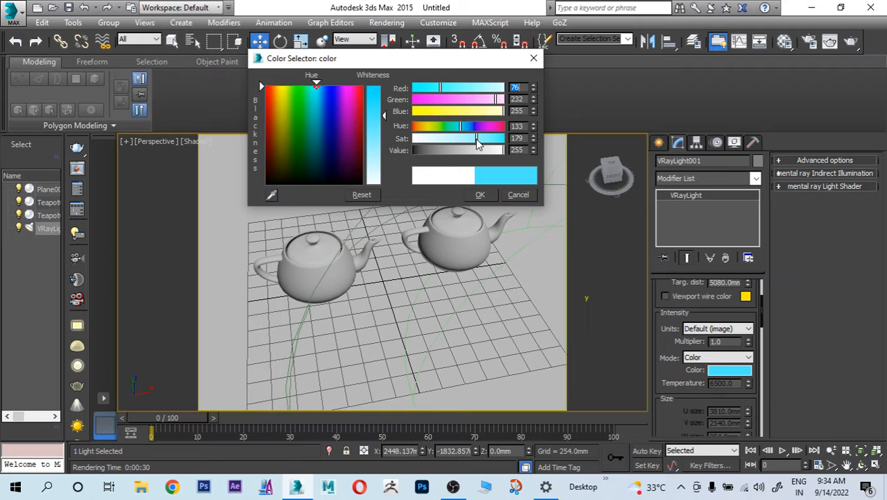
{"action": "left_click", "coordinate": [480, 195]}
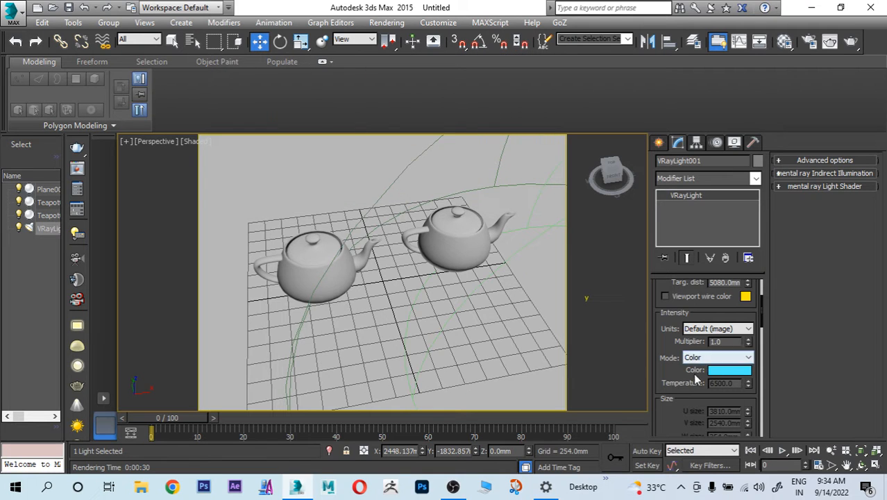
- Make the dome light invisible in its options
{"action": "scroll", "coordinate": [691, 340], "scroll_direction": "down", "scroll_amount": 5}
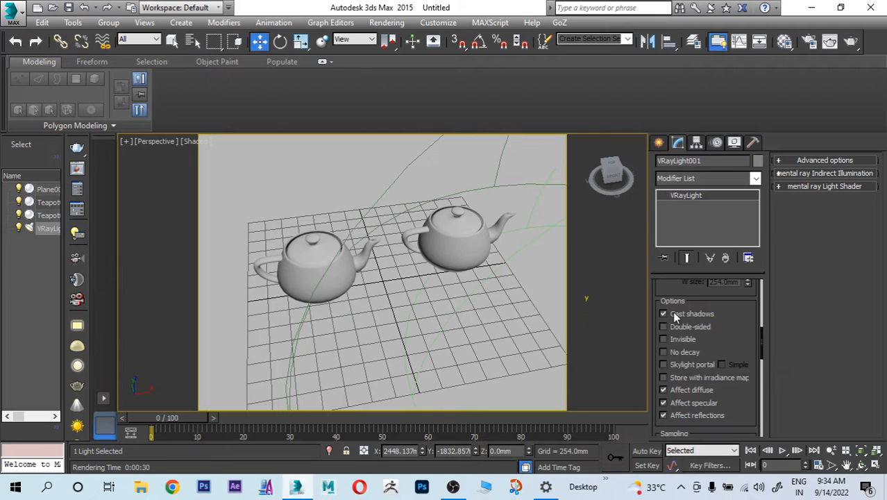
{"action": "left_click", "coordinate": [684, 340]}
{"action": "left_click_drag", "start_coordinate": [729, 336], "coordinate": [715, 290]}
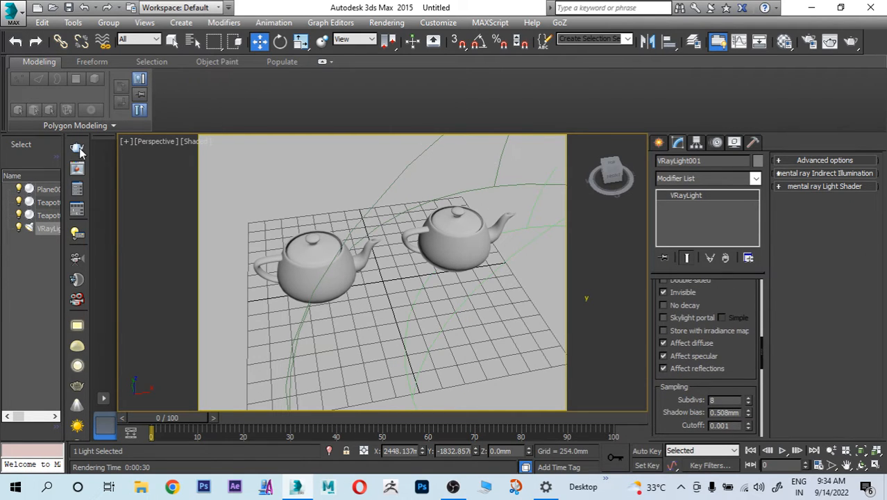
- Test-render the teapots with the blue dome light, stop the render and close its output windows
{"action": "key", "text": "shift+q"}
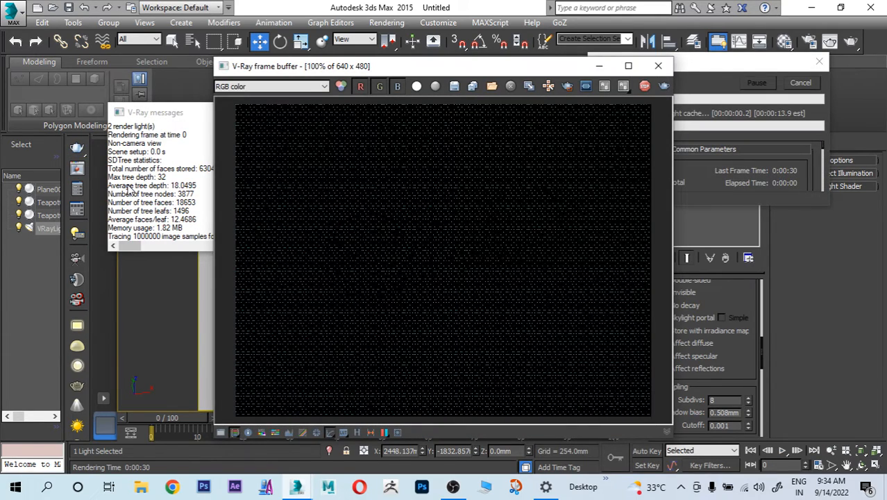
{"action": "left_click", "coordinate": [646, 89]}
{"action": "left_click", "coordinate": [659, 65]}
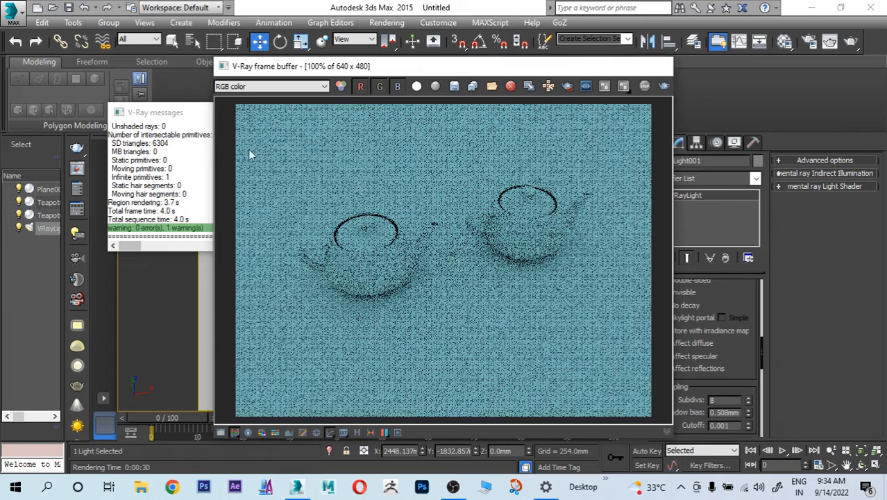
{"action": "left_click", "coordinate": [283, 119]}
- Lighten the dome light's color to a near-white blue with RGB 235, 252, 255
{"action": "scroll", "coordinate": [723, 340], "scroll_direction": "up", "scroll_amount": 5}
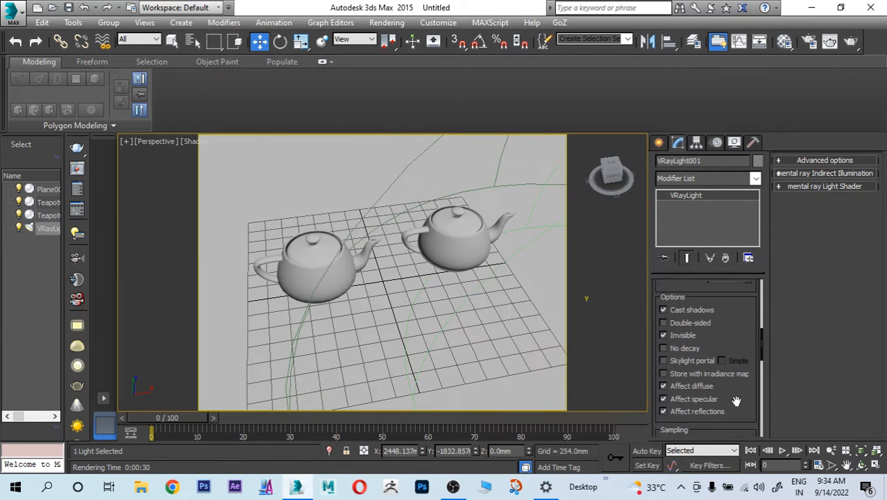
{"action": "scroll", "coordinate": [718, 351], "scroll_direction": "up", "scroll_amount": 2}
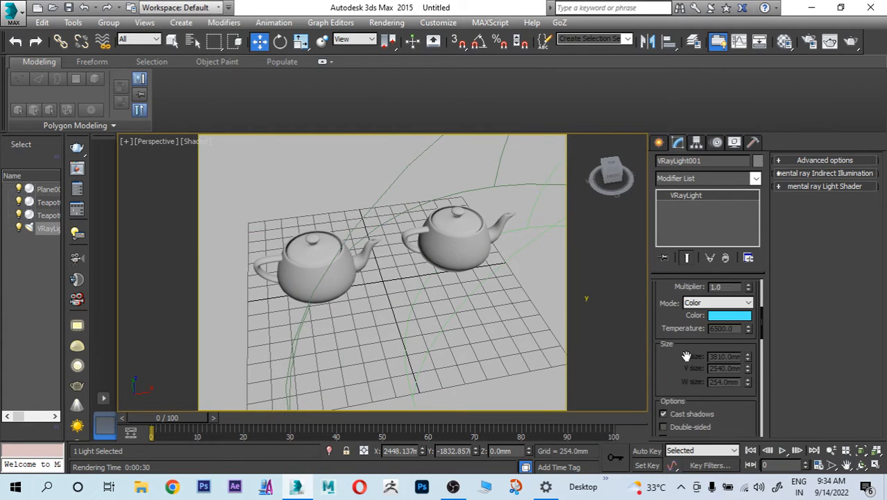
{"action": "left_click", "coordinate": [729, 318]}
{"action": "left_click_drag", "start_coordinate": [374, 125], "coordinate": [380, 183]}
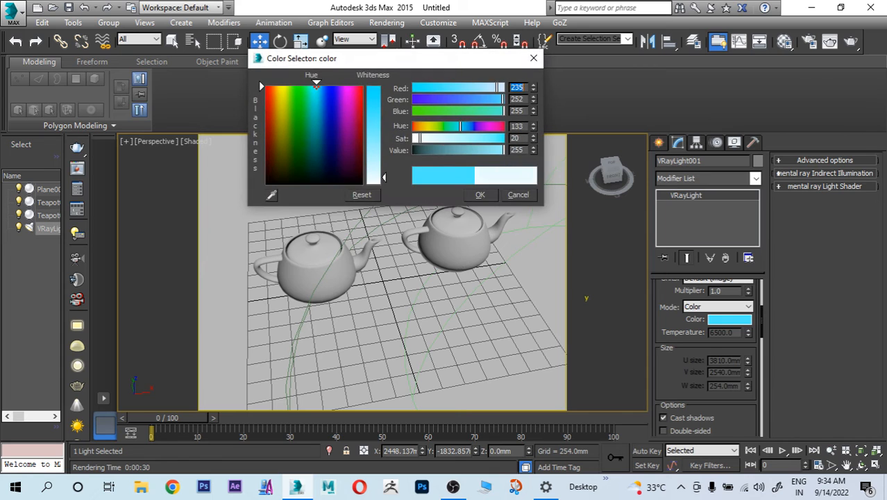
{"action": "left_click", "coordinate": [480, 195]}
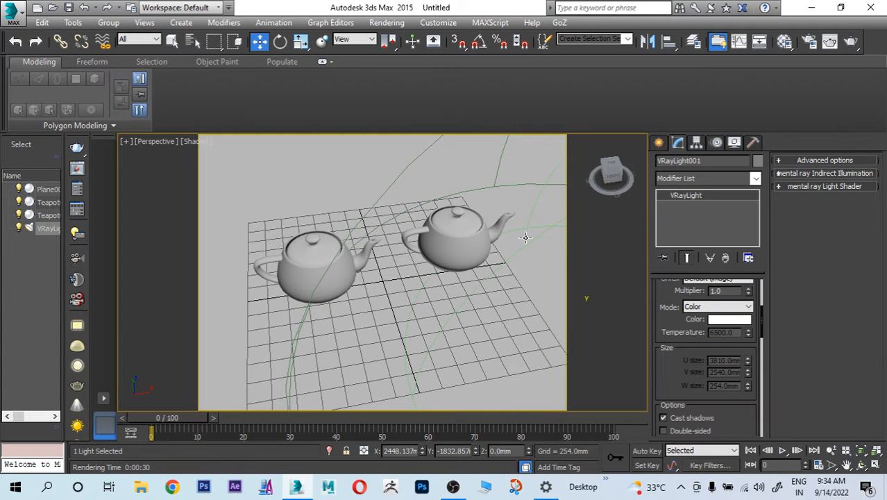
{"action": "middle_click_drag", "start_coordinate": [381, 309], "coordinate": [387, 301], "text": "alt"}
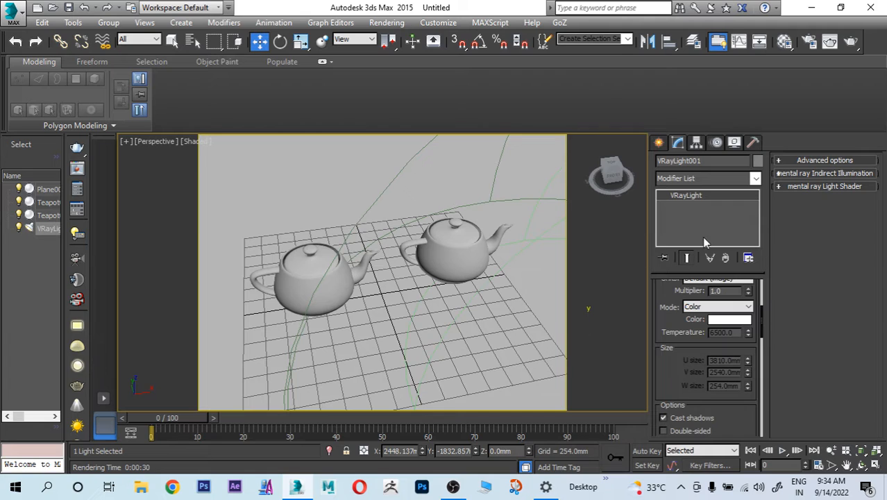
{"action": "left_click", "coordinate": [658, 143]}
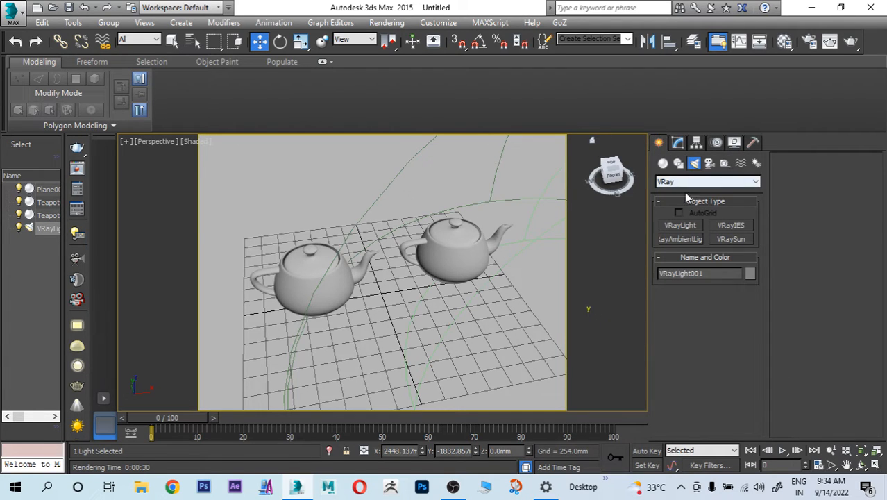
{"action": "left_click", "coordinate": [683, 226]}
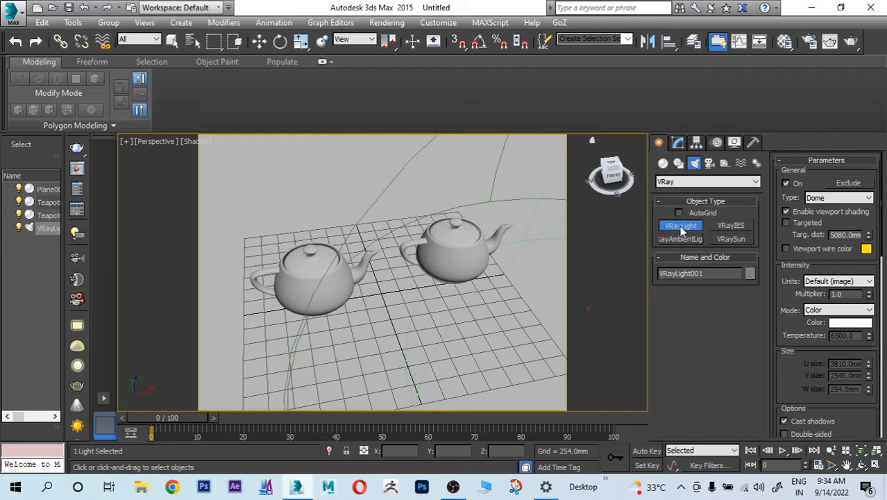
{"action": "right_click", "coordinate": [517, 226]}
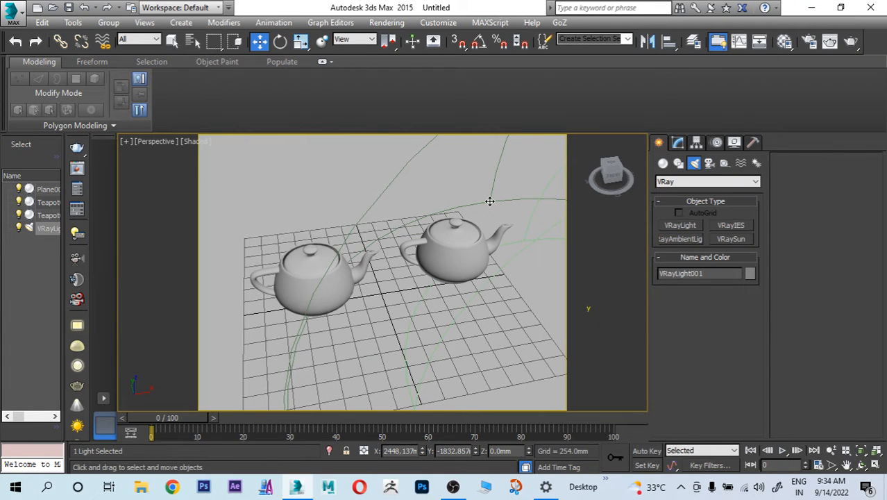
- Delete the dome light from the scene
{"action": "scroll", "coordinate": [493, 187], "scroll_direction": "down", "scroll_amount": 5}
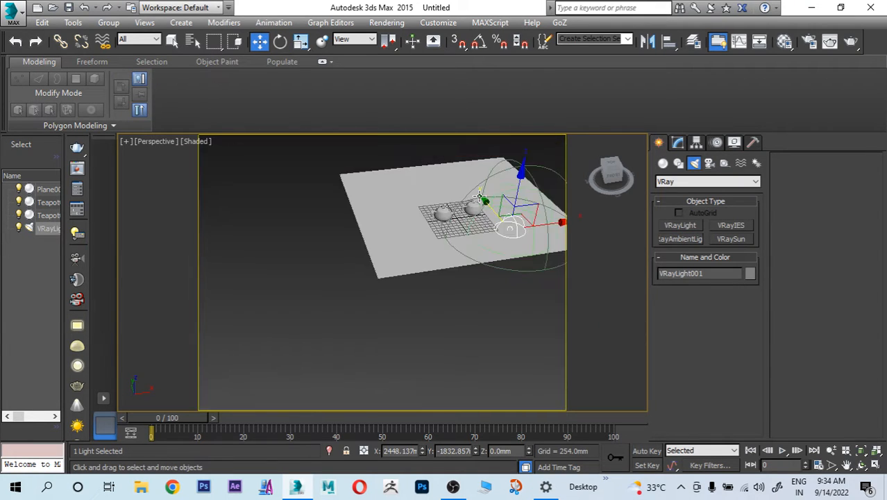
{"action": "scroll", "coordinate": [417, 232], "scroll_direction": "down", "scroll_amount": 1}
{"action": "key", "text": "Delete"}
- Create a sphere-type VRayLight with a radius of about 473 mm on the plane beside the two teapots
{"action": "scroll", "coordinate": [417, 232], "scroll_direction": "up", "scroll_amount": 6}
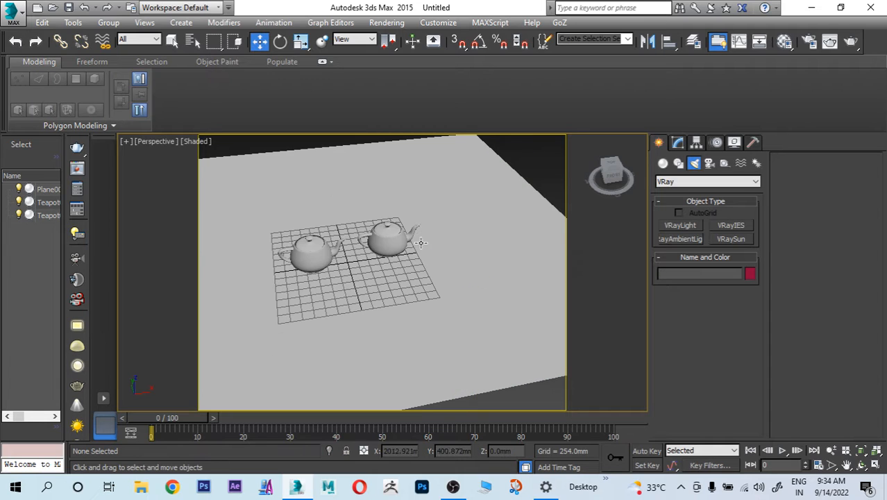
{"action": "left_click", "coordinate": [690, 225]}
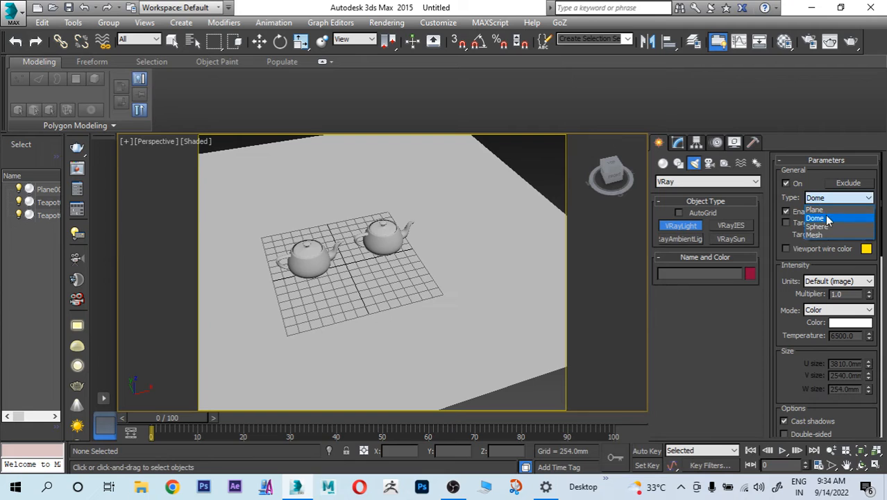
{"action": "left_click", "coordinate": [816, 223]}
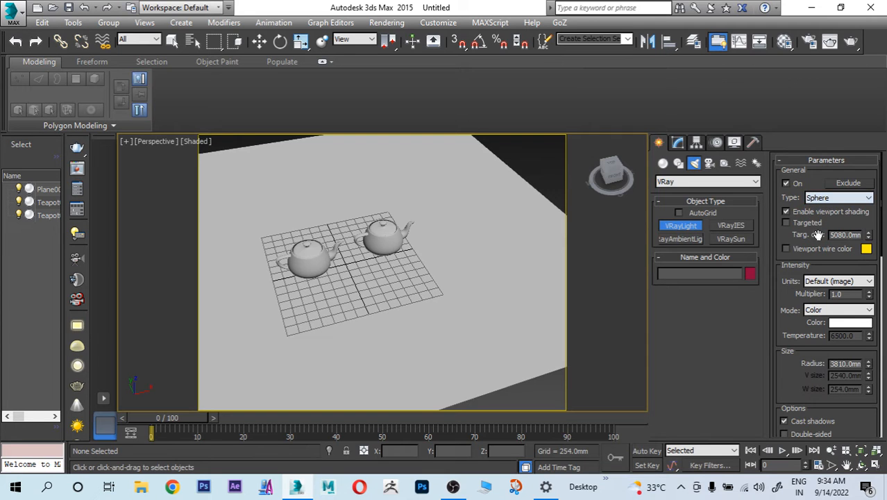
{"action": "left_click", "coordinate": [423, 257]}
{"action": "left_click_drag", "start_coordinate": [439, 256], "coordinate": [448, 269]}
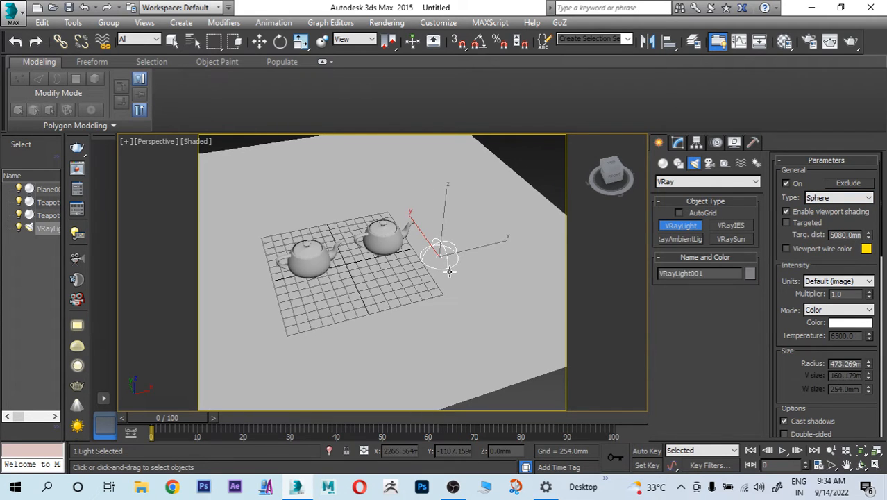
- Raise the sphere light to about 1939 mm and shift it along X to about 240 mm, between the teapots
{"action": "key", "text": "w"}
{"action": "left_click_drag", "start_coordinate": [440, 214], "coordinate": [440, 149]}
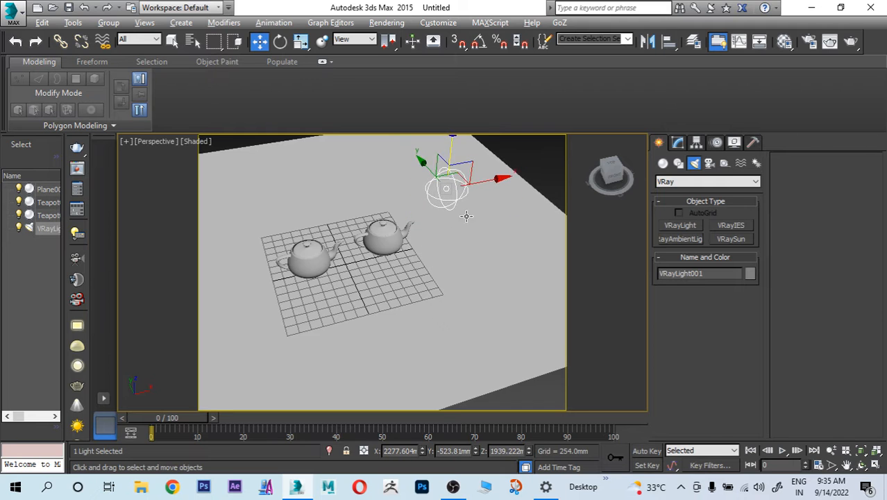
{"action": "middle_click_drag", "start_coordinate": [466, 214], "coordinate": [486, 198], "text": "alt"}
{"action": "left_click_drag", "start_coordinate": [482, 190], "coordinate": [392, 188]}
{"action": "left_click", "coordinate": [411, 201]}
{"action": "middle_click_drag", "start_coordinate": [418, 197], "coordinate": [381, 214], "text": "alt"}
{"action": "scroll", "coordinate": [419, 241], "scroll_direction": "up", "scroll_amount": 5}
{"action": "middle_click_drag", "start_coordinate": [446, 239], "coordinate": [434, 216]}
{"action": "scroll", "coordinate": [469, 260], "scroll_direction": "down", "scroll_amount": 4}
{"action": "scroll", "coordinate": [472, 264], "scroll_direction": "up", "scroll_amount": 1}
{"action": "scroll", "coordinate": [466, 250], "scroll_direction": "up", "scroll_amount": 3}
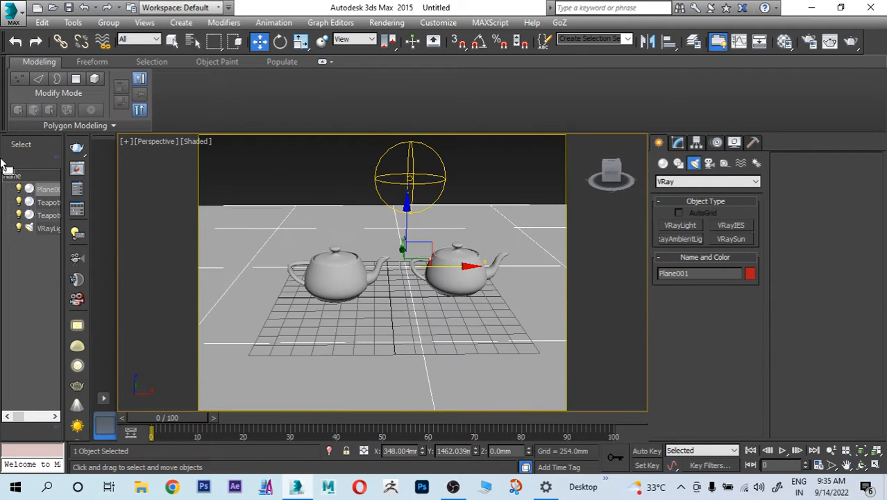
- Test-render the scene with the sphere light and define a render region around both teapots
{"action": "left_click", "coordinate": [77, 148]}
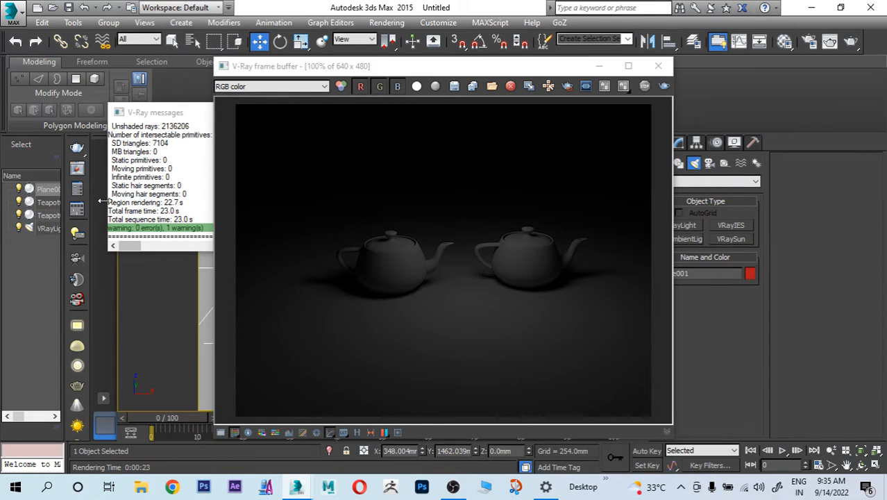
{"action": "left_click_drag", "start_coordinate": [556, 66], "coordinate": [302, 56]}
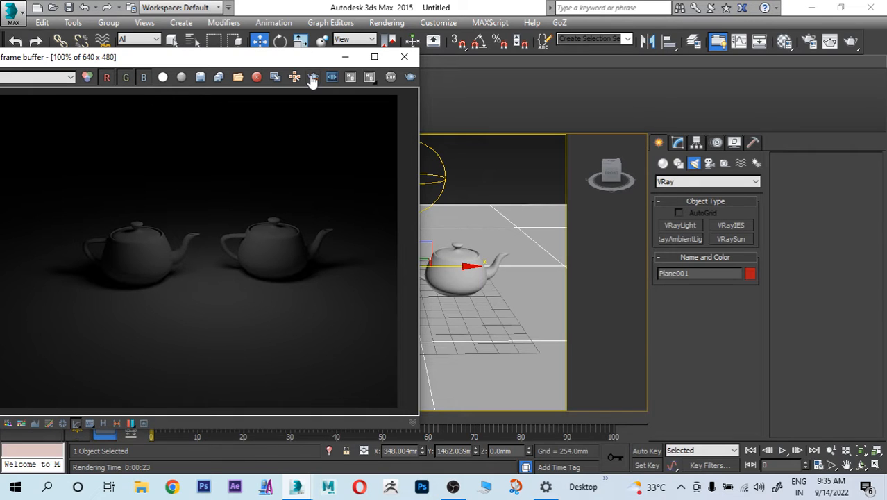
{"action": "left_click", "coordinate": [313, 81]}
{"action": "left_click_drag", "start_coordinate": [283, 310], "coordinate": [331, 339]}
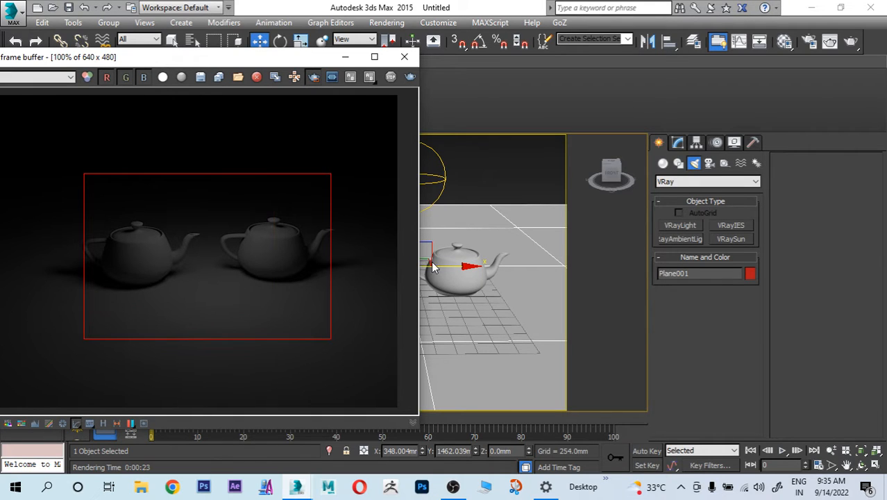
- Set the sphere light's intensity multiplier to 10
{"action": "left_click", "coordinate": [441, 182]}
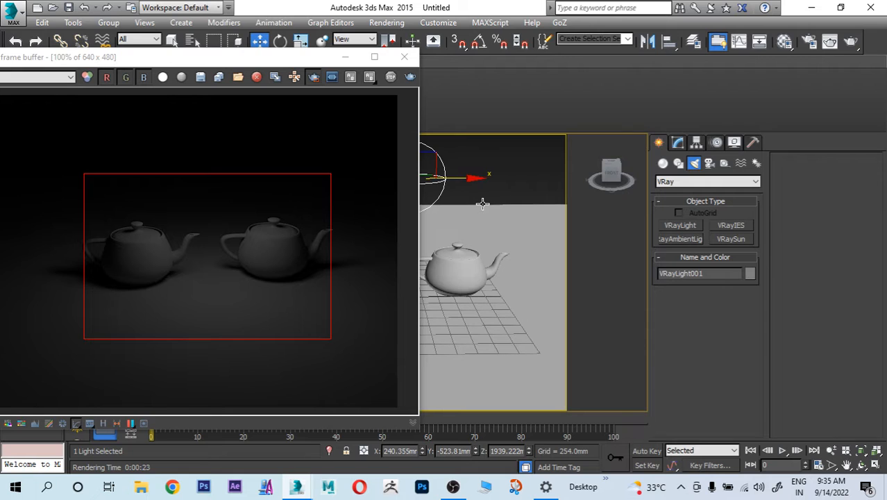
{"action": "left_click_drag", "start_coordinate": [273, 62], "coordinate": [202, 63]}
{"action": "left_click", "coordinate": [679, 143]}
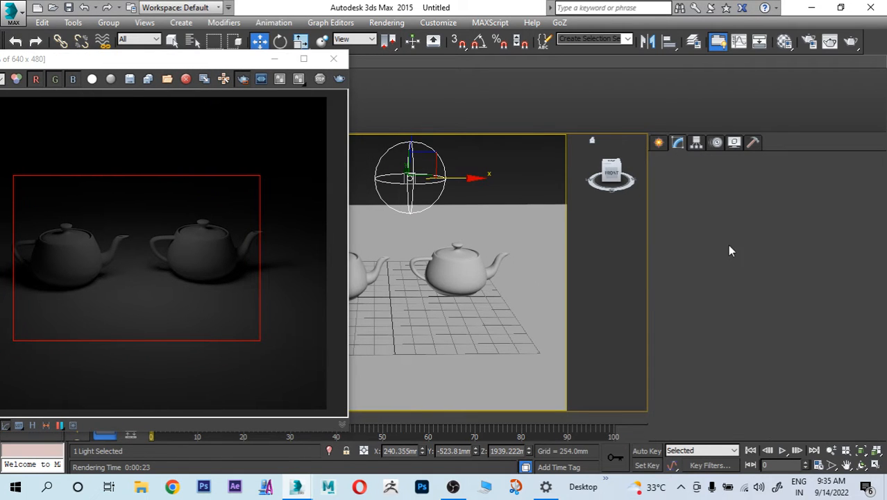
{"action": "scroll", "coordinate": [696, 289], "scroll_direction": "down", "scroll_amount": 2}
{"action": "scroll", "coordinate": [696, 289], "scroll_direction": "down", "scroll_amount": 2}
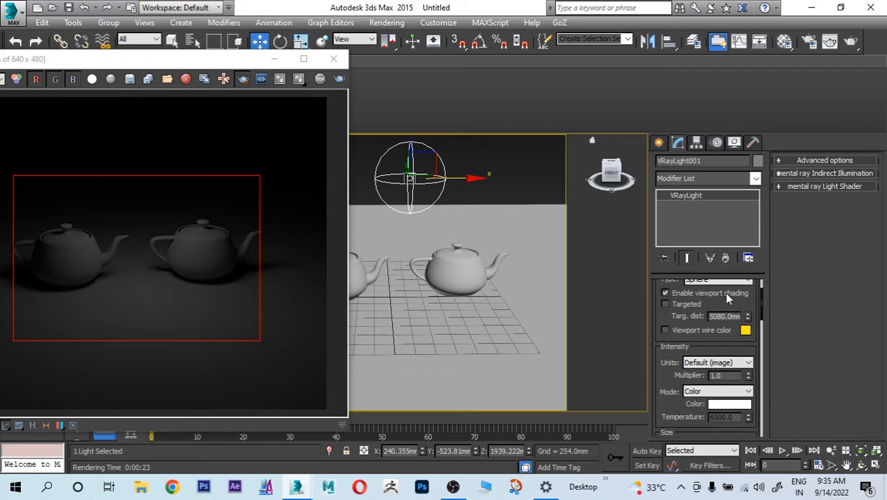
{"action": "double_click", "coordinate": [731, 376]}
{"action": "type", "text": "10"}
{"action": "key", "text": "Return"}
- Change the sphere light's color to warm yellow, RGB 255, 218, 107, and render the teapot region again
{"action": "left_click", "coordinate": [727, 405]}
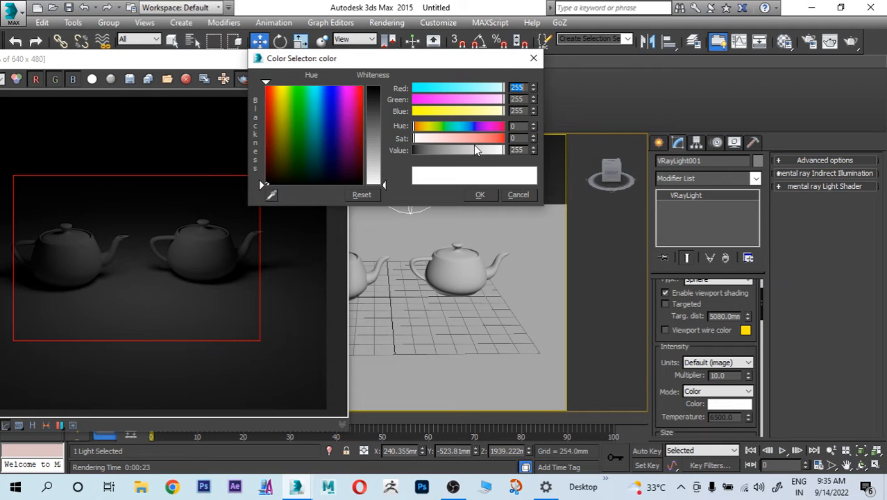
{"action": "left_click", "coordinate": [277, 84]}
{"action": "left_click_drag", "start_coordinate": [380, 173], "coordinate": [384, 126]}
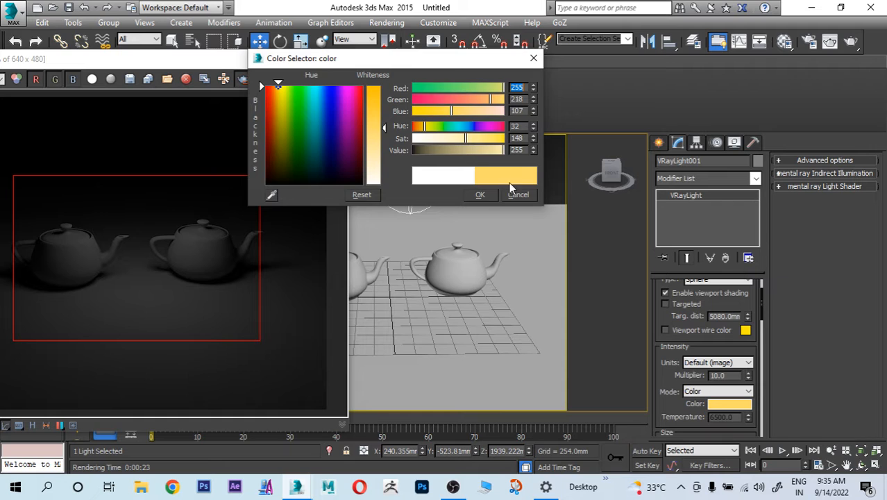
{"action": "left_click", "coordinate": [481, 194]}
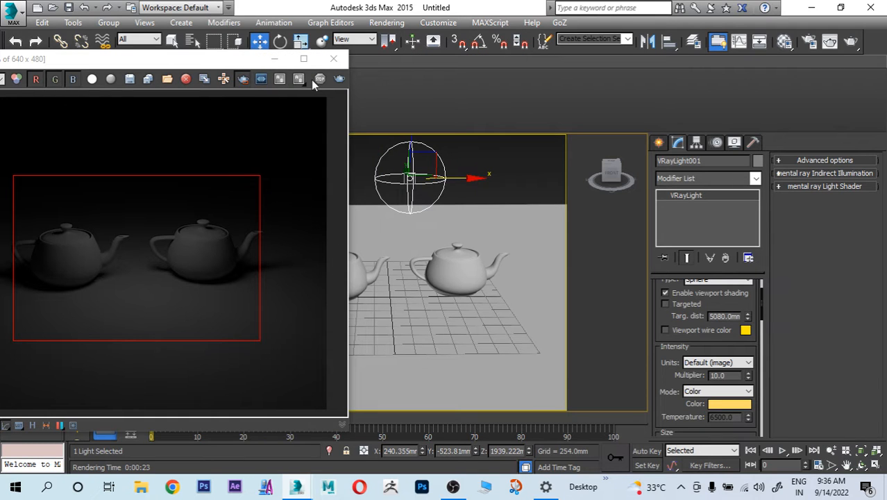
{"action": "left_click", "coordinate": [340, 78]}
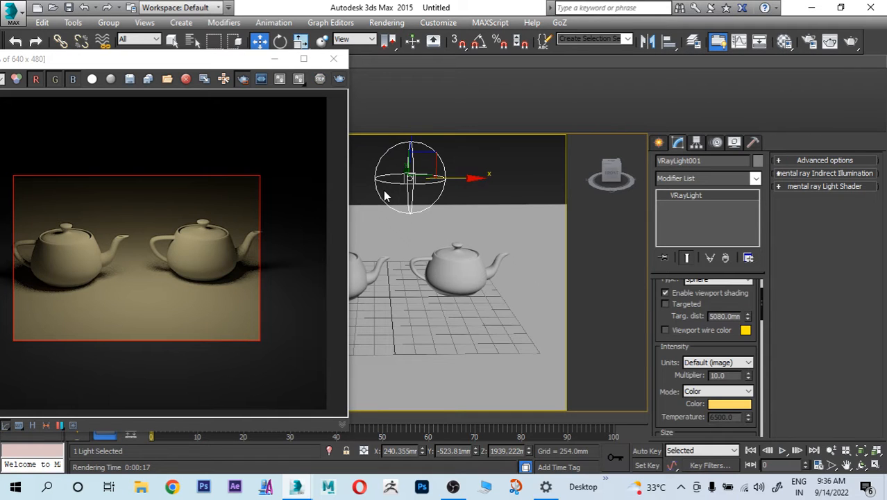
- Close the render output windows and delete the sphere light from the scene
{"action": "left_click", "coordinate": [333, 58]}
{"action": "left_click", "coordinate": [500, 182]}
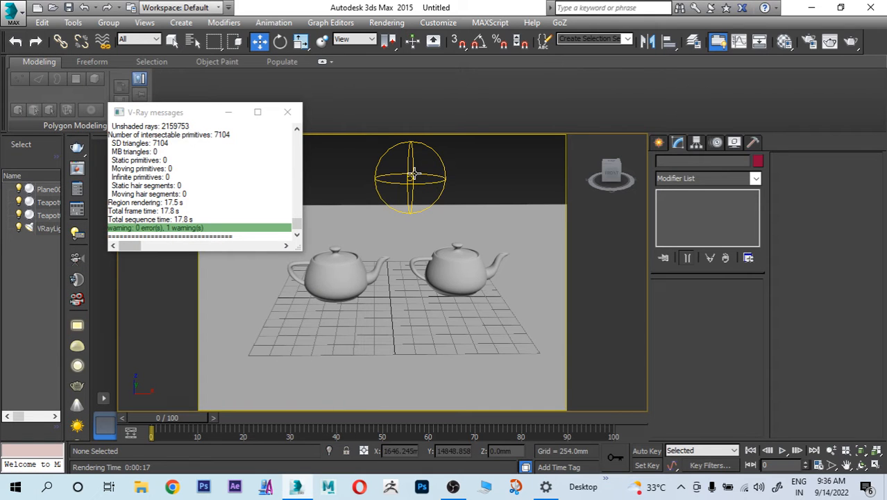
{"action": "left_click", "coordinate": [431, 180]}
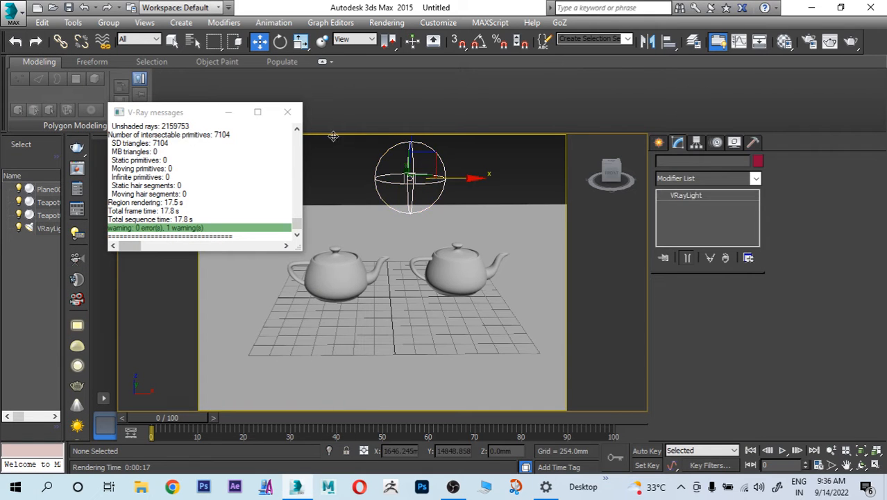
{"action": "left_click", "coordinate": [403, 207]}
- Convert both teapots to Editable Poly
{"action": "left_click", "coordinate": [457, 259]}
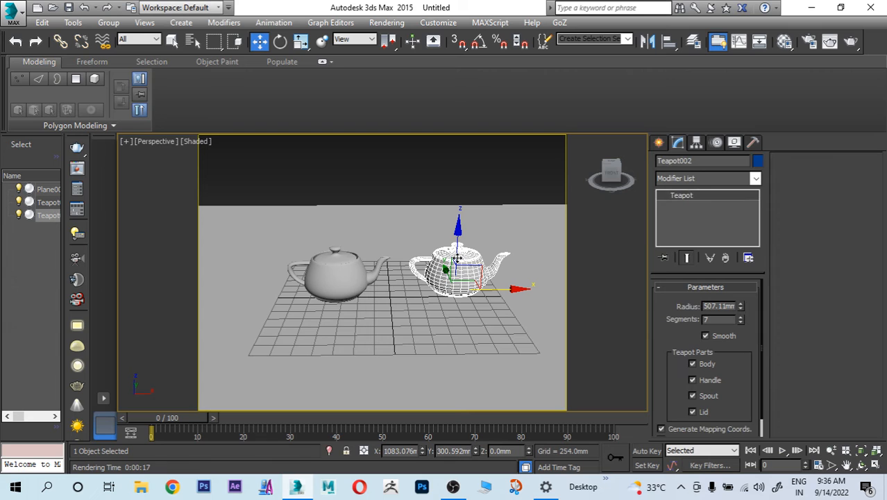
{"action": "right_click", "coordinate": [458, 258]}
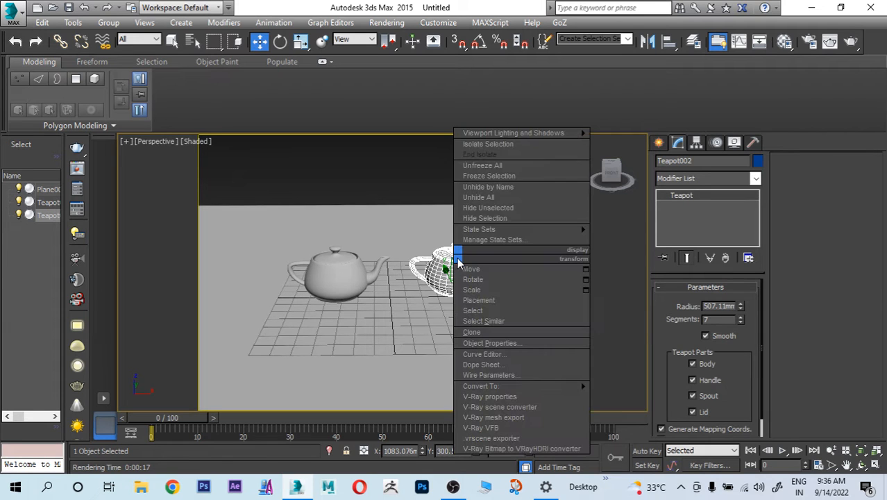
{"action": "mouse_move", "coordinate": [551, 386]}
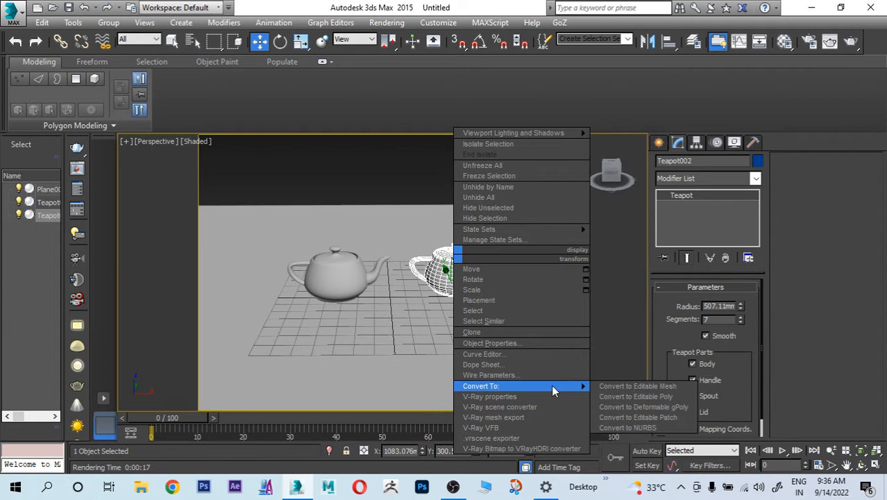
{"action": "left_click", "coordinate": [624, 396]}
{"action": "left_click", "coordinate": [352, 280]}
{"action": "right_click", "coordinate": [352, 279]}
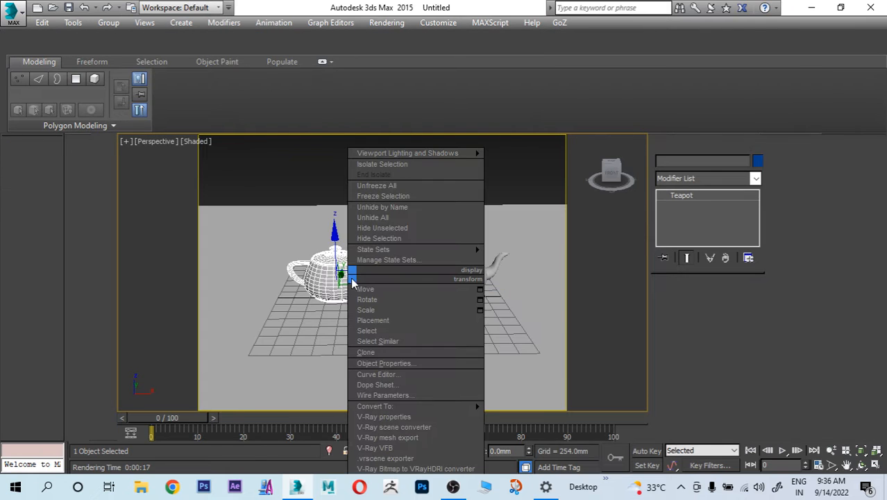
{"action": "mouse_move", "coordinate": [458, 405]}
{"action": "left_click", "coordinate": [523, 416]}
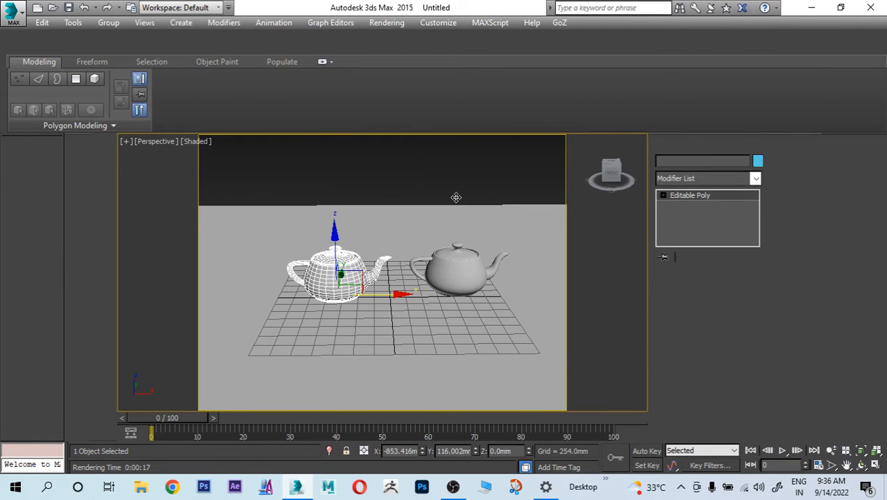
- Detach the lid element of the left teapot as a separate object
{"action": "left_click", "coordinate": [719, 303]}
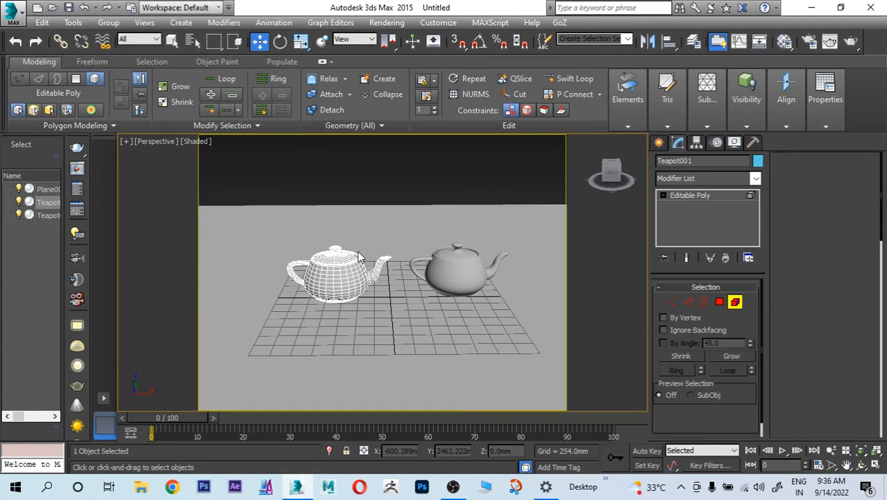
{"action": "left_click", "coordinate": [336, 255]}
{"action": "left_click", "coordinate": [848, 323]}
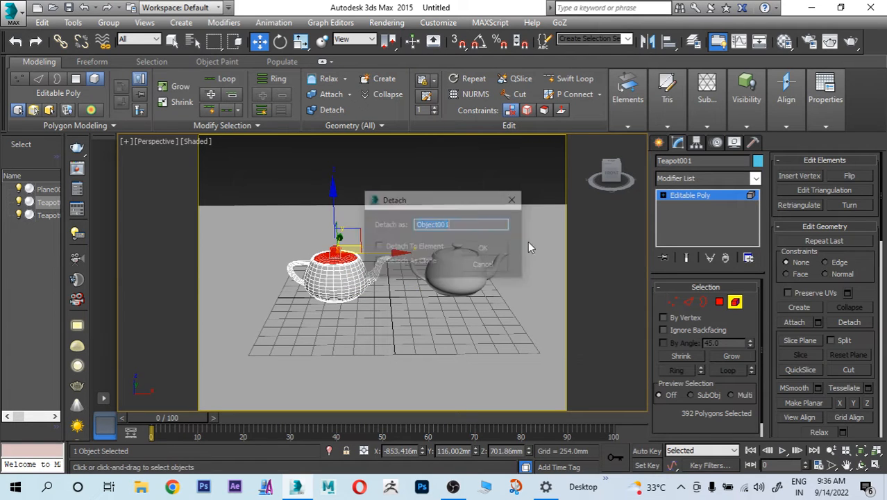
{"action": "left_click", "coordinate": [482, 245]}
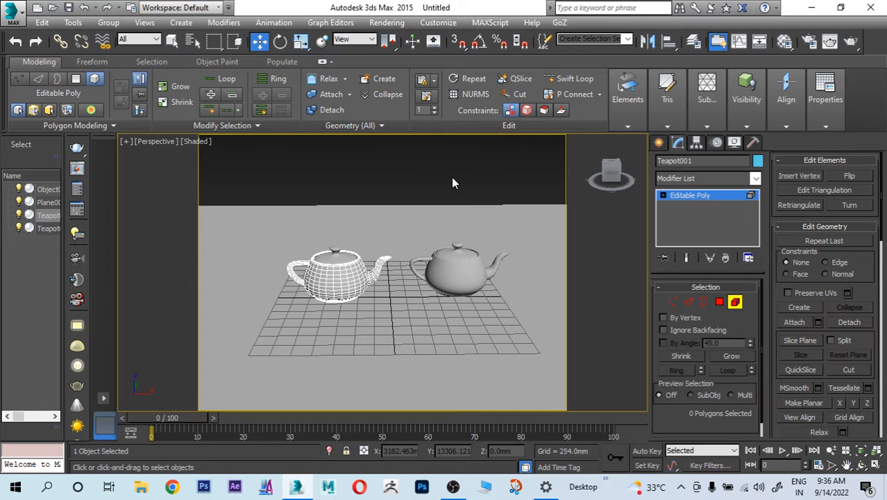
- Detach the body element of the right teapot as a separate object
{"action": "left_click", "coordinate": [659, 144]}
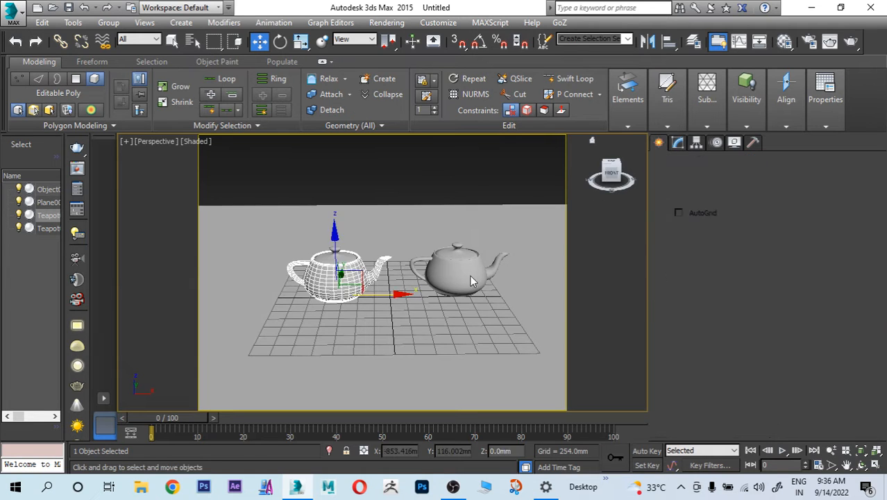
{"action": "left_click", "coordinate": [470, 275]}
{"action": "left_click", "coordinate": [679, 143]}
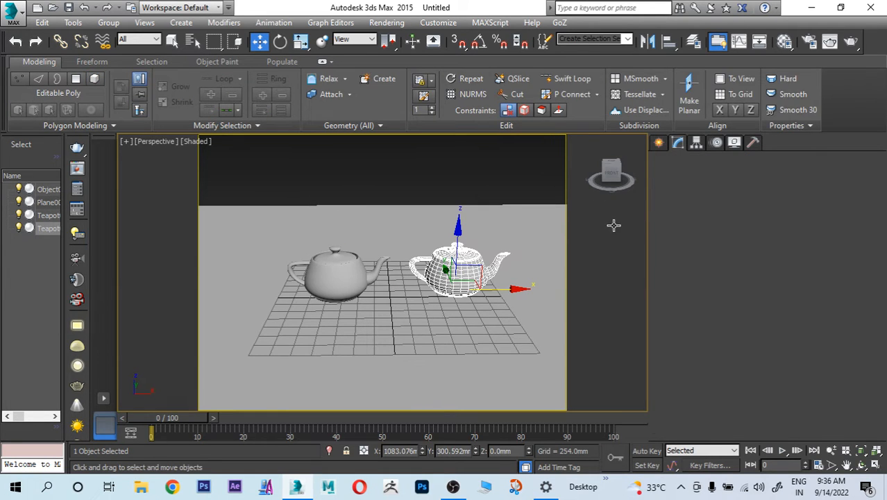
{"action": "key", "text": "5"}
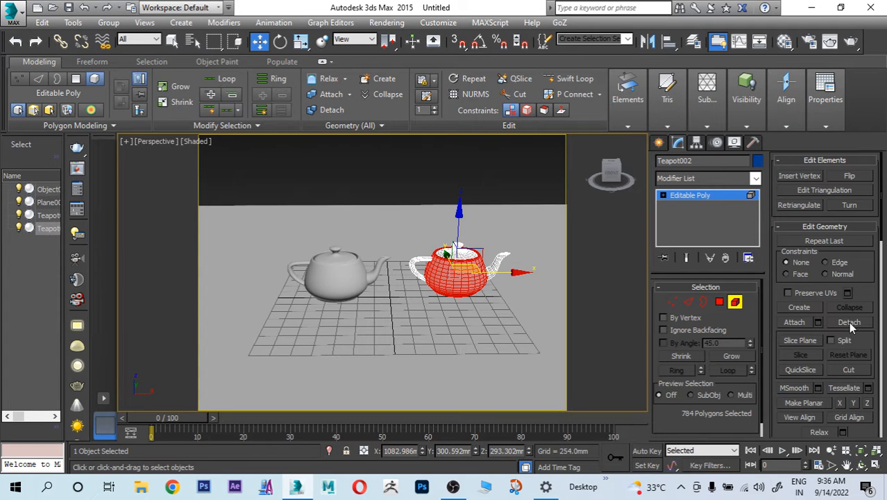
{"action": "left_click", "coordinate": [850, 323]}
{"action": "left_click", "coordinate": [491, 254]}
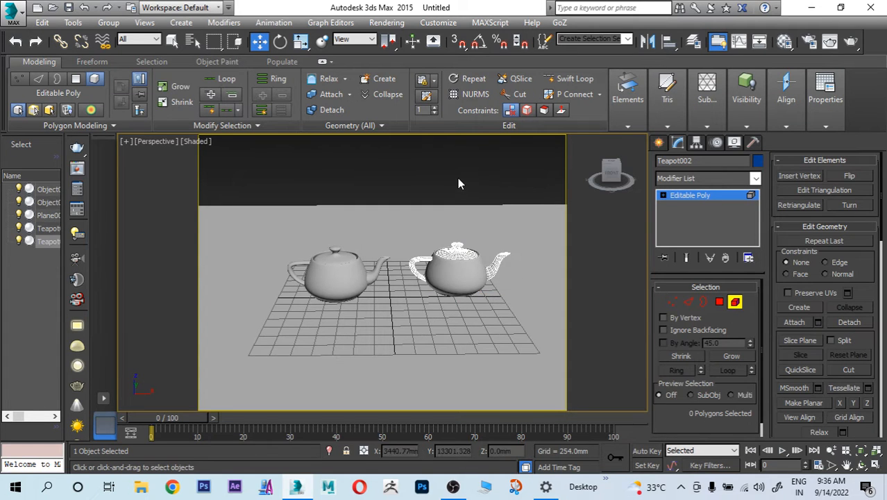
- Create a mesh-type VRayLight on the grid in front of the right teapot
{"action": "left_click", "coordinate": [658, 142]}
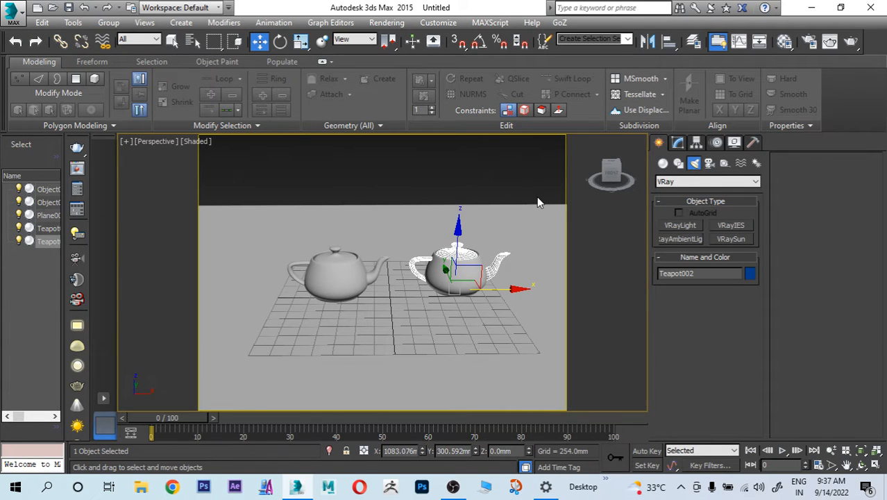
{"action": "left_click", "coordinate": [326, 262]}
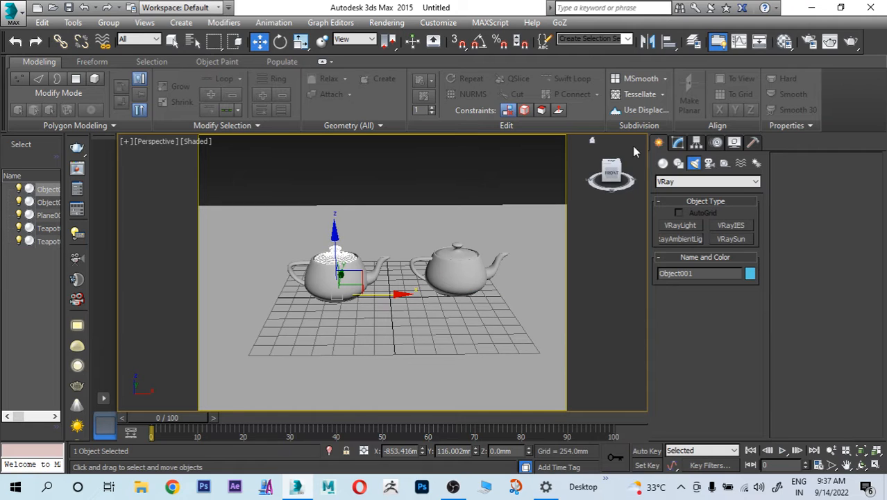
{"action": "left_click", "coordinate": [683, 225]}
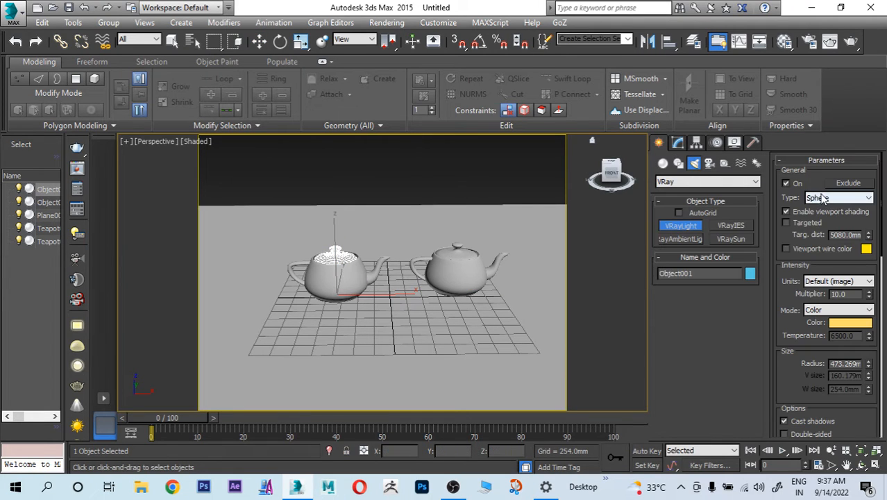
{"action": "left_click", "coordinate": [823, 199]}
{"action": "left_click", "coordinate": [830, 240]}
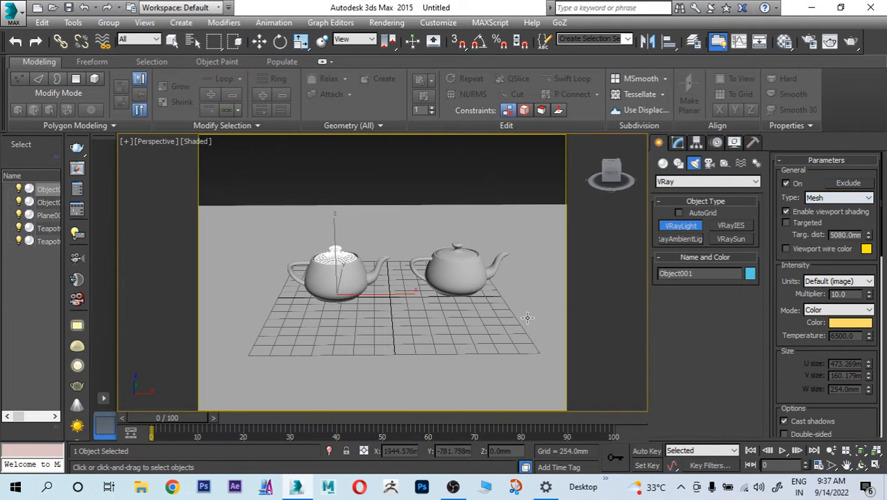
{"action": "left_click", "coordinate": [476, 327]}
{"action": "key", "text": "w"}
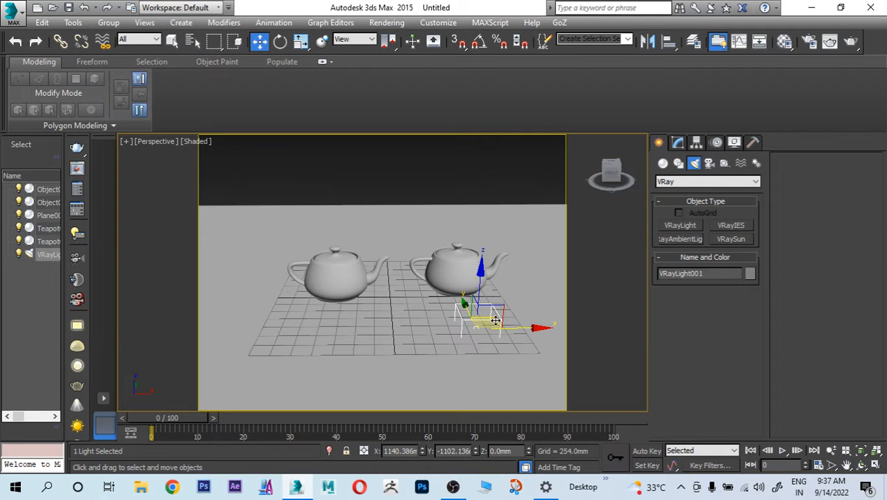
- Pick the left teapot's detached lid as the source mesh of the VRayLight
{"action": "left_click", "coordinate": [678, 143]}
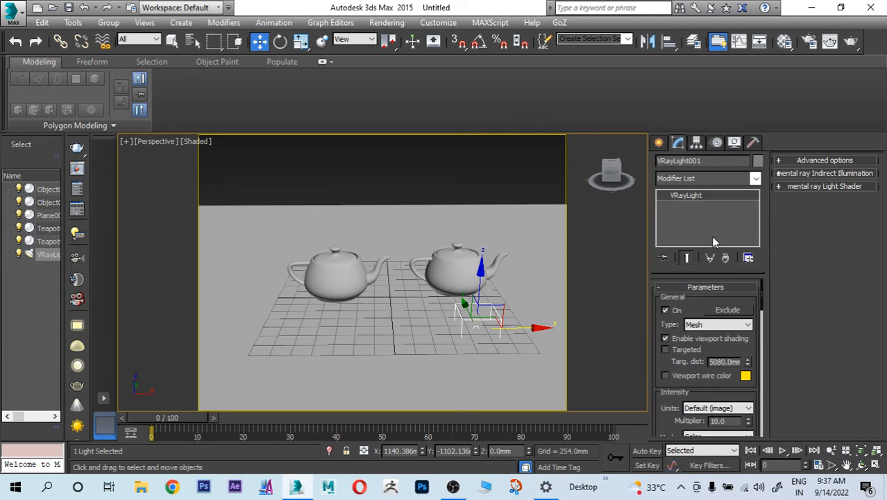
{"action": "left_click_drag", "start_coordinate": [763, 309], "coordinate": [771, 445]}
{"action": "left_click", "coordinate": [718, 411]}
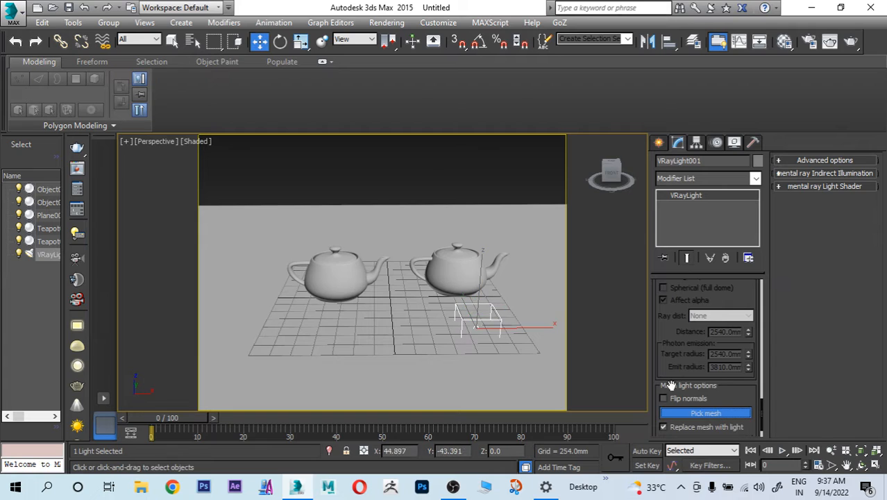
{"action": "left_click", "coordinate": [335, 255]}
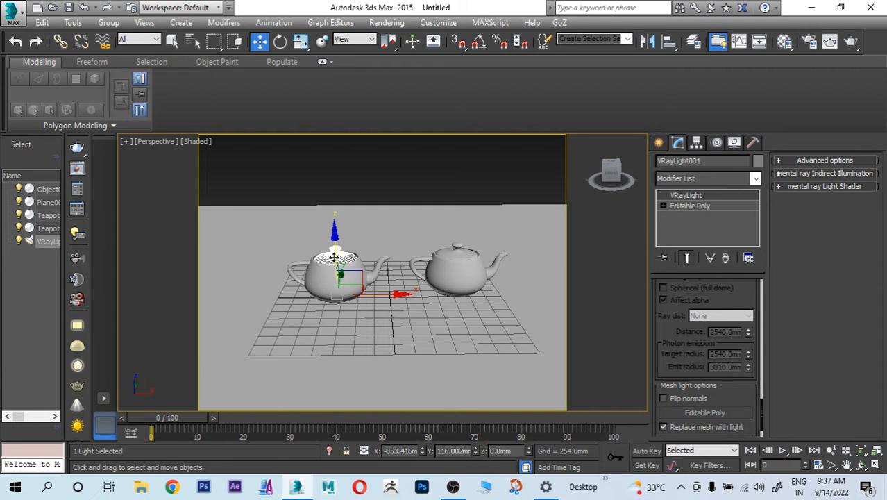
- Render the scene with the lid acting as the mesh light, and dismiss the frame buffer and V-Ray messages
{"action": "left_click", "coordinate": [851, 42]}
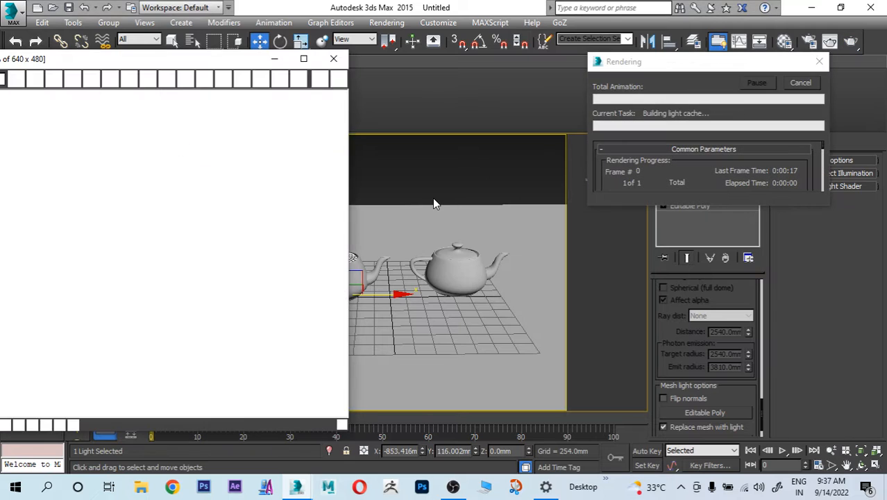
{"action": "left_click_drag", "start_coordinate": [220, 61], "coordinate": [398, 66]}
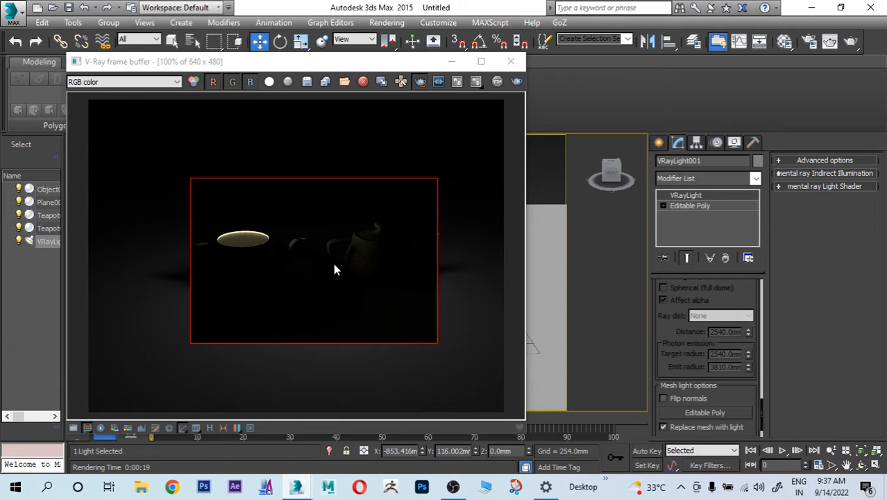
{"action": "left_click", "coordinate": [511, 61]}
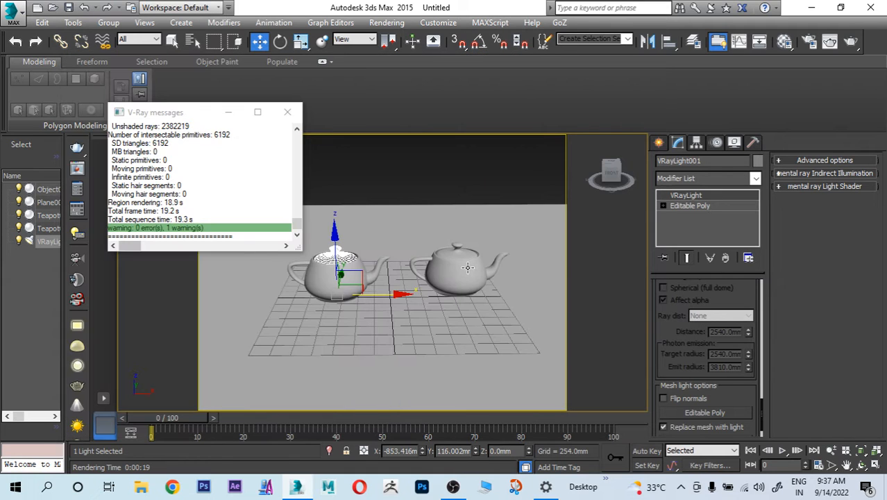
{"action": "left_click", "coordinate": [287, 112]}
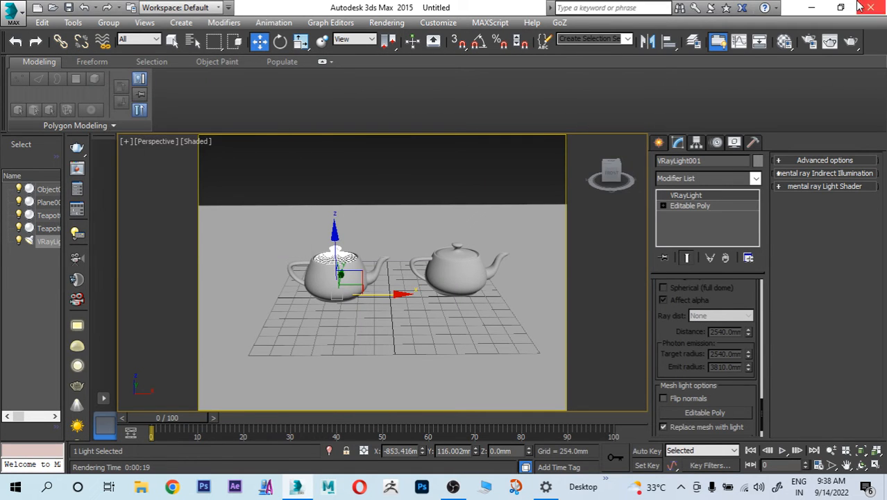
- Undo the mesh pick and attach the right teapot's detached body to the left teapot's lid object
{"action": "key", "text": "ctrl+z"}
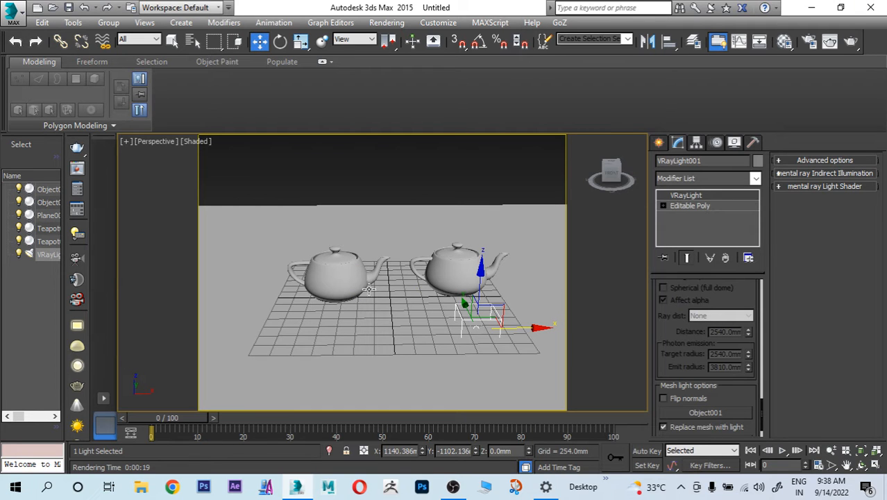
{"action": "left_click", "coordinate": [329, 261]}
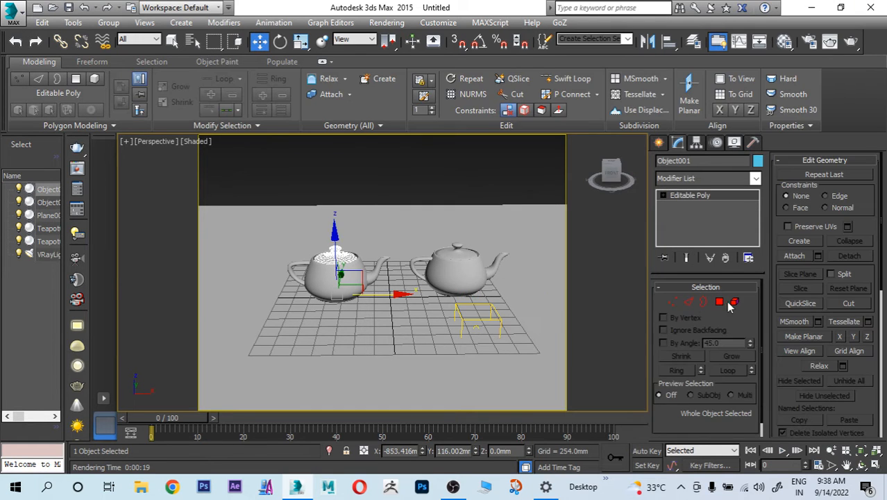
{"action": "left_click", "coordinate": [795, 256]}
{"action": "left_click", "coordinate": [457, 270]}
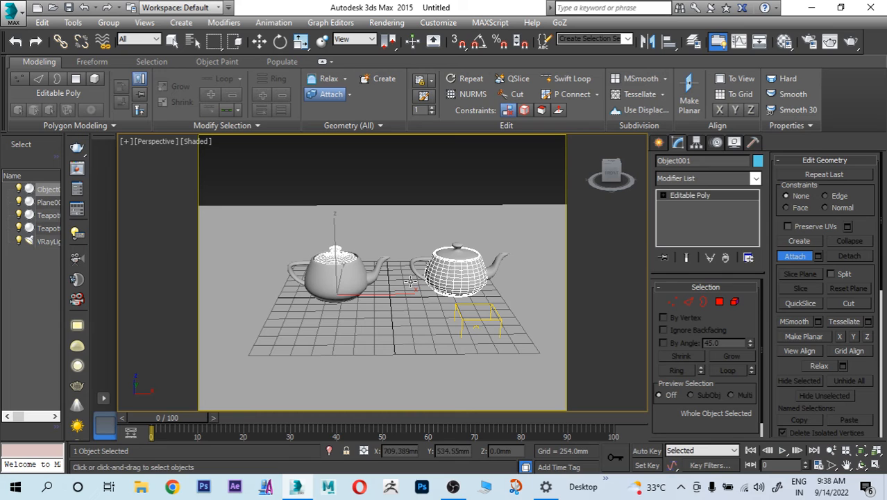
{"action": "left_click", "coordinate": [795, 256]}
{"action": "key", "text": "w"}
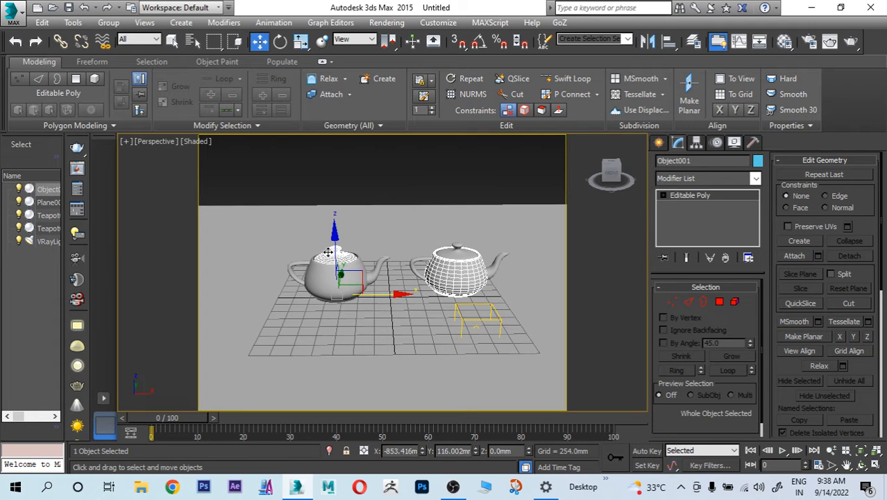
- Pick the combined lid-and-body object as the VRayLight's source mesh and render the scene
{"action": "left_click", "coordinate": [467, 320]}
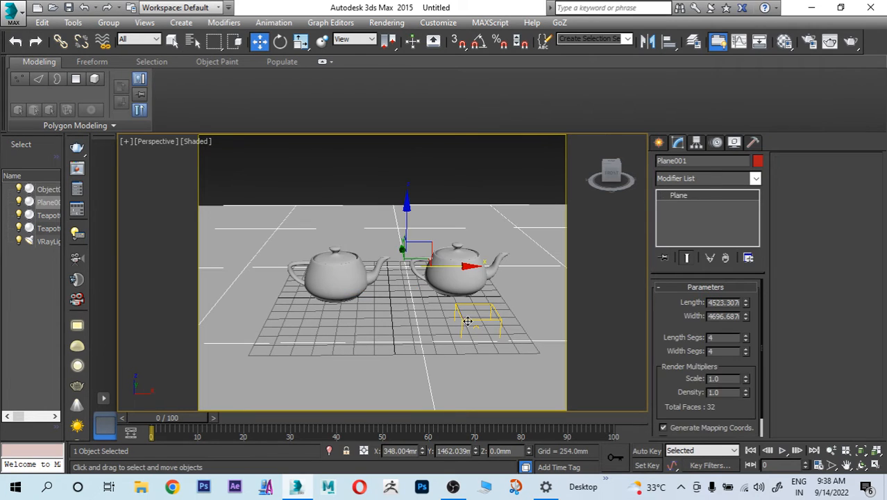
{"action": "left_click", "coordinate": [468, 316]}
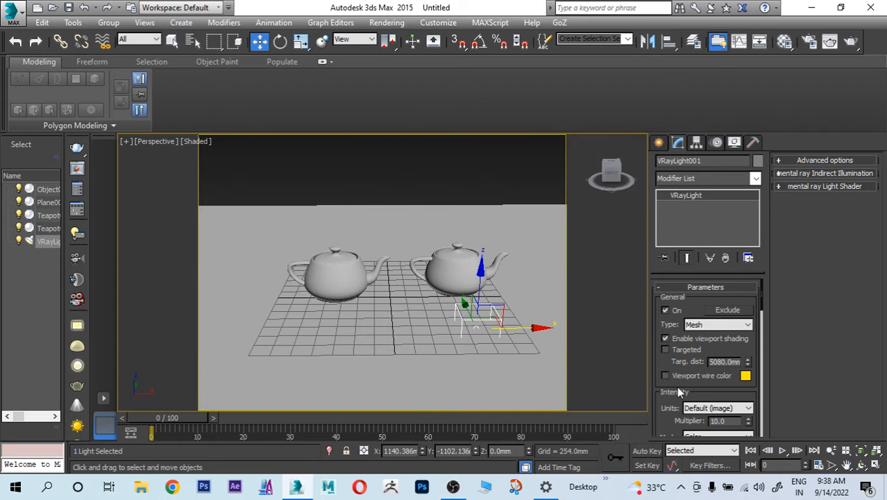
{"action": "scroll", "coordinate": [673, 359], "scroll_direction": "down", "scroll_amount": 5}
{"action": "scroll", "coordinate": [675, 365], "scroll_direction": "down", "scroll_amount": 10}
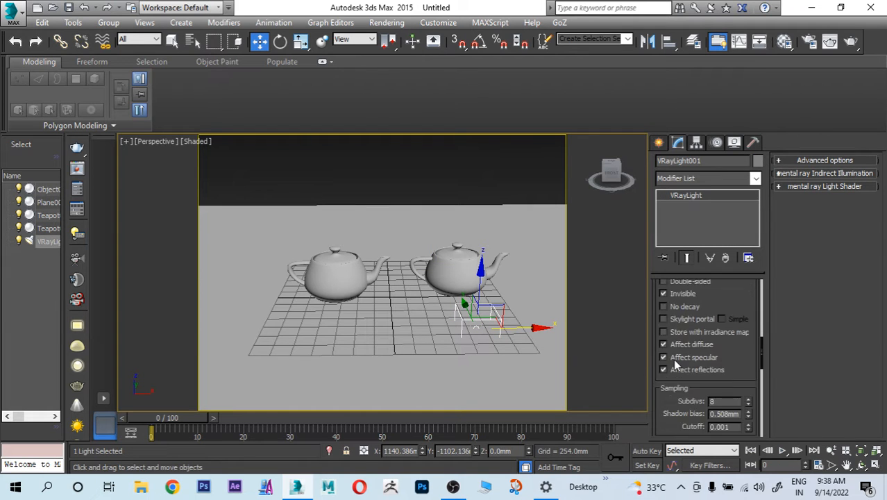
{"action": "scroll", "coordinate": [674, 359], "scroll_direction": "down", "scroll_amount": 4}
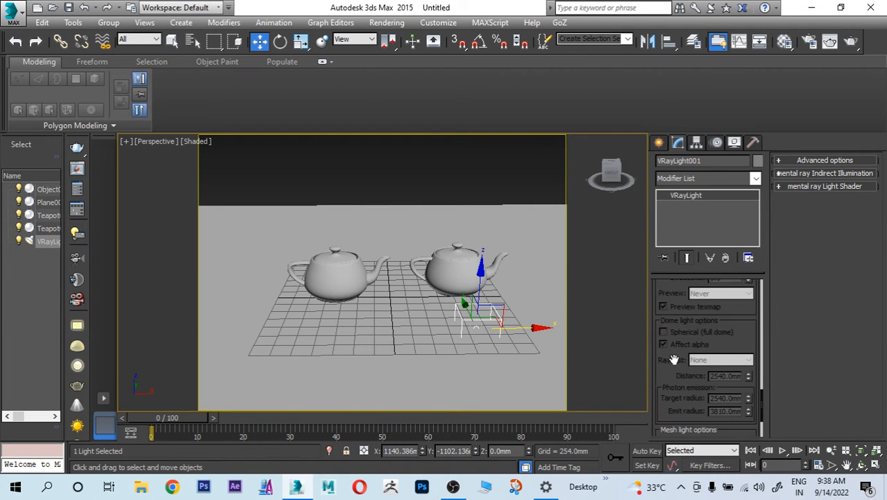
{"action": "left_click", "coordinate": [697, 389]}
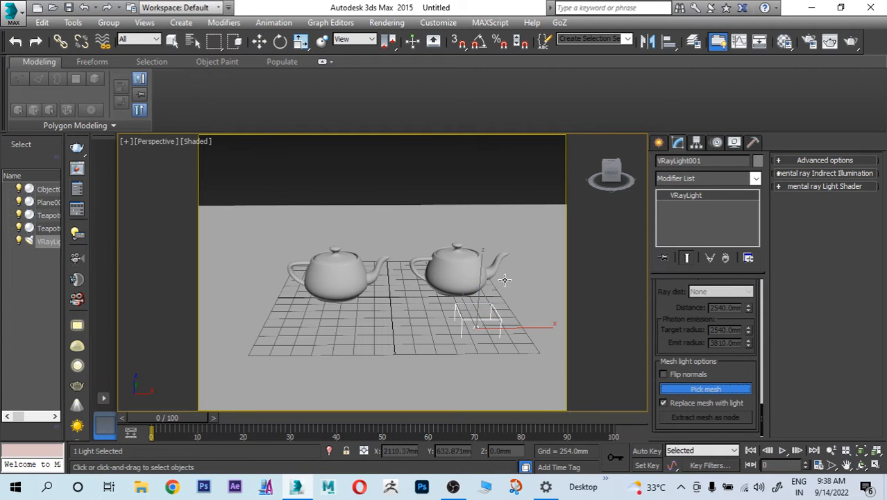
{"action": "left_click", "coordinate": [464, 274]}
{"action": "left_click", "coordinate": [831, 41]}
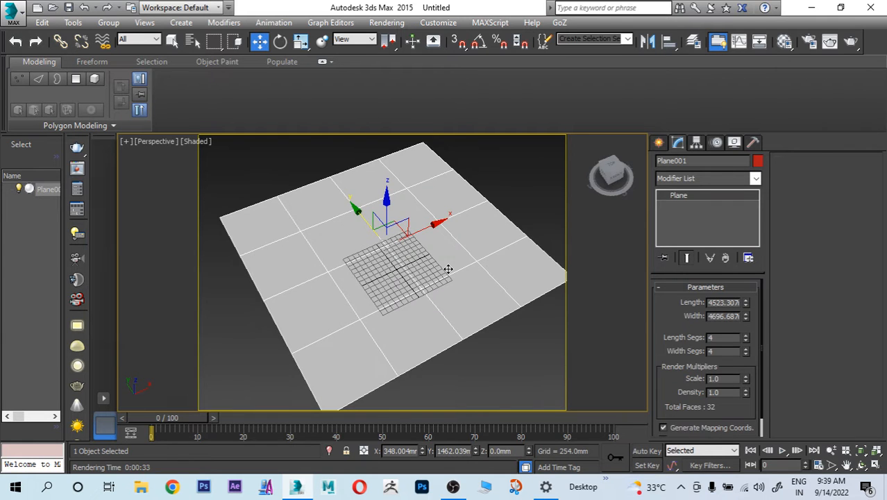
- Create a wall-like box along the plane's back edge, about 10304 mm wide, 2398 mm long and 6638 mm high
{"action": "middle_click_drag", "start_coordinate": [448, 269], "coordinate": [426, 258], "text": "alt"}
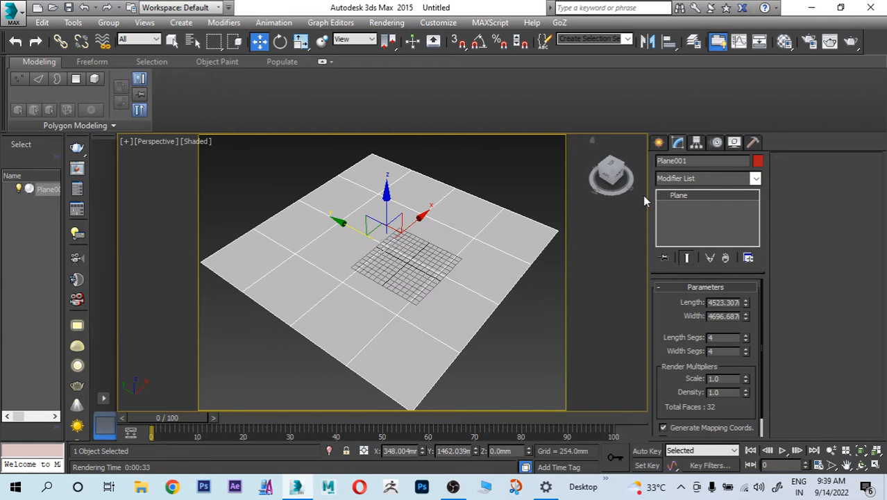
{"action": "middle_click_drag", "start_coordinate": [516, 229], "coordinate": [541, 222], "text": "alt"}
{"action": "left_click", "coordinate": [659, 141]}
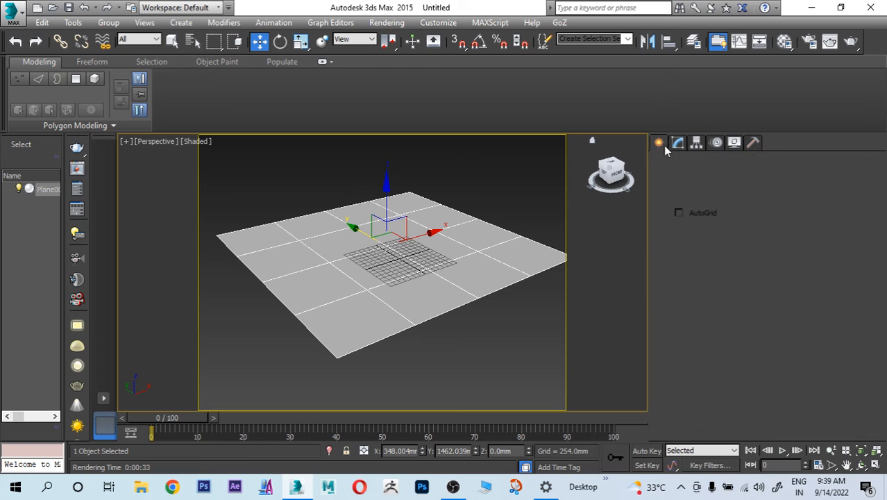
{"action": "left_click", "coordinate": [662, 165]}
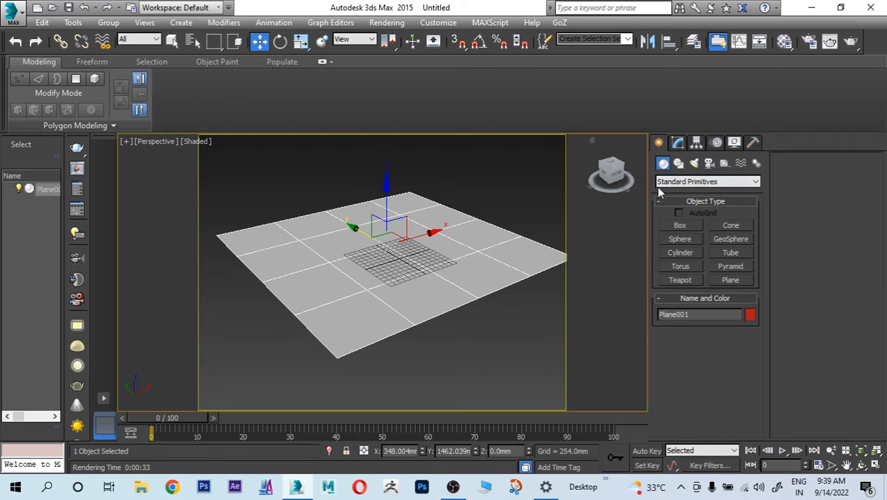
{"action": "left_click", "coordinate": [680, 225]}
{"action": "middle_click_drag", "start_coordinate": [559, 232], "coordinate": [494, 300], "text": "alt"}
{"action": "left_click_drag", "start_coordinate": [268, 192], "coordinate": [483, 211]}
{"action": "left_click", "coordinate": [442, 77]}
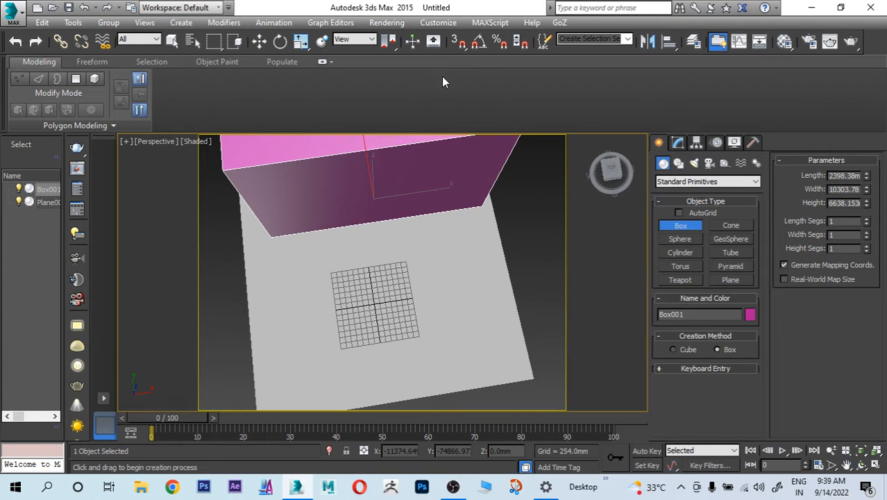
{"action": "key", "text": "w"}
- Scale the box wall non-uniformly to about 132% in X and 145% in Z
{"action": "middle_click_drag", "start_coordinate": [421, 203], "coordinate": [402, 260], "text": "alt"}
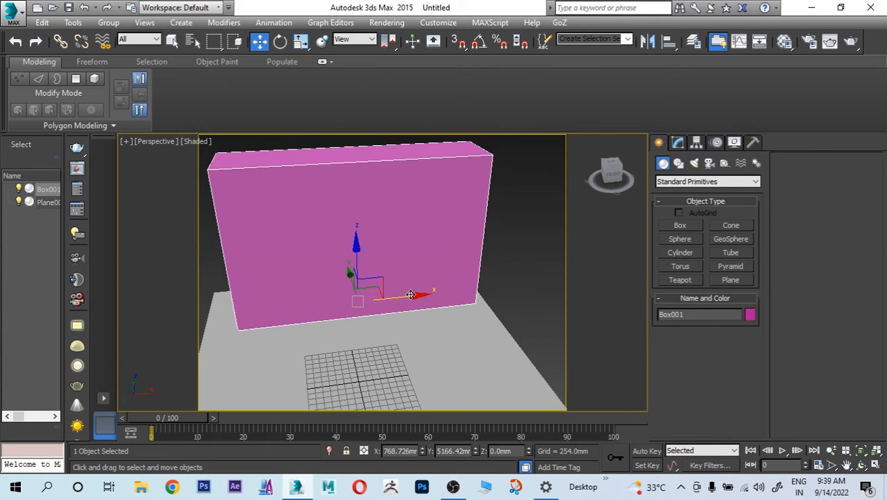
{"action": "middle_click_drag", "start_coordinate": [412, 294], "coordinate": [357, 291], "text": "alt"}
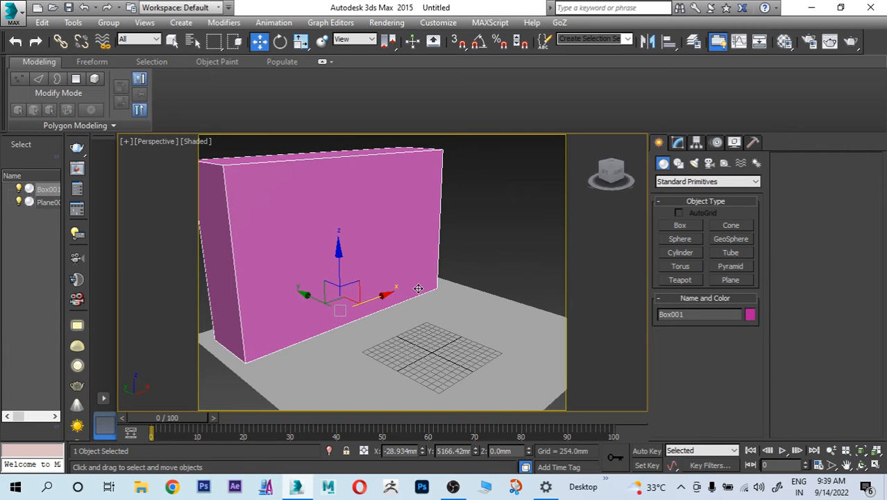
{"action": "key", "text": "r"}
{"action": "left_click_drag", "start_coordinate": [306, 325], "coordinate": [270, 337]}
- Enlarge the ground plane so it extends well beyond the box wall, and leave nothing selected
{"action": "left_click", "coordinate": [339, 381]}
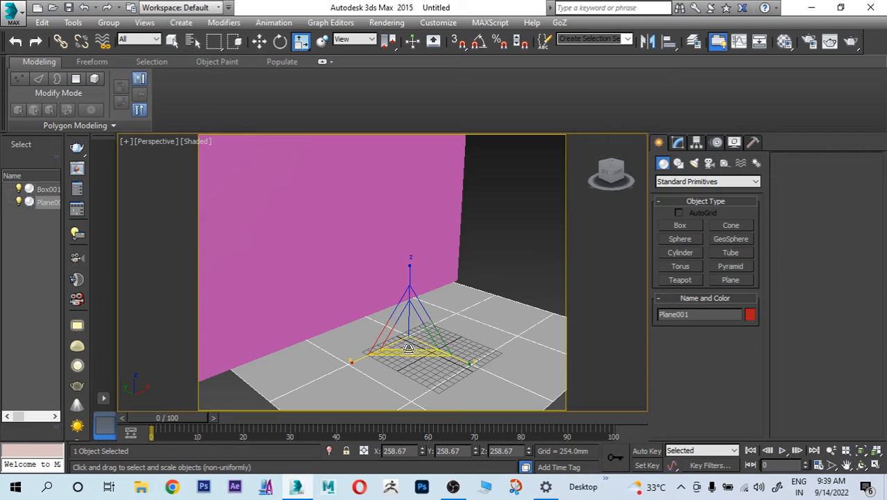
{"action": "left_click_drag", "start_coordinate": [421, 330], "coordinate": [501, 218]}
{"action": "left_click", "coordinate": [347, 241]}
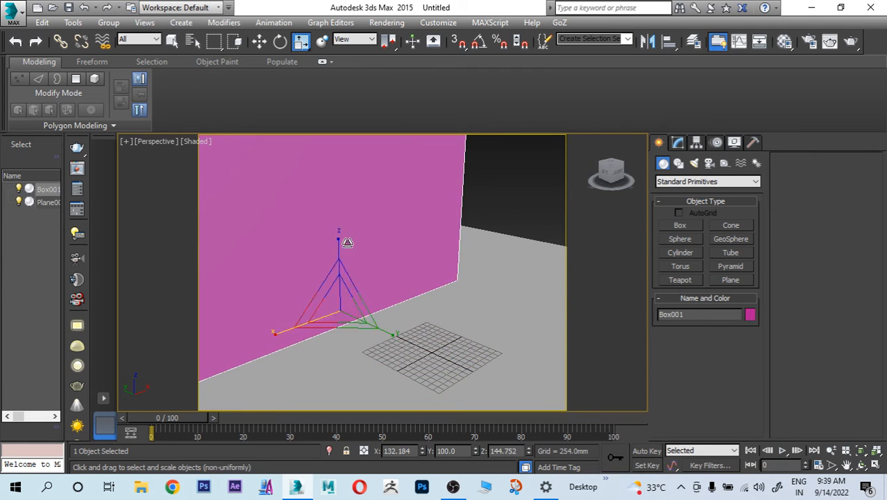
{"action": "scroll", "coordinate": [370, 253], "scroll_direction": "down", "scroll_amount": 4}
{"action": "scroll", "coordinate": [370, 253], "scroll_direction": "up", "scroll_amount": 4}
{"action": "key", "text": "w"}
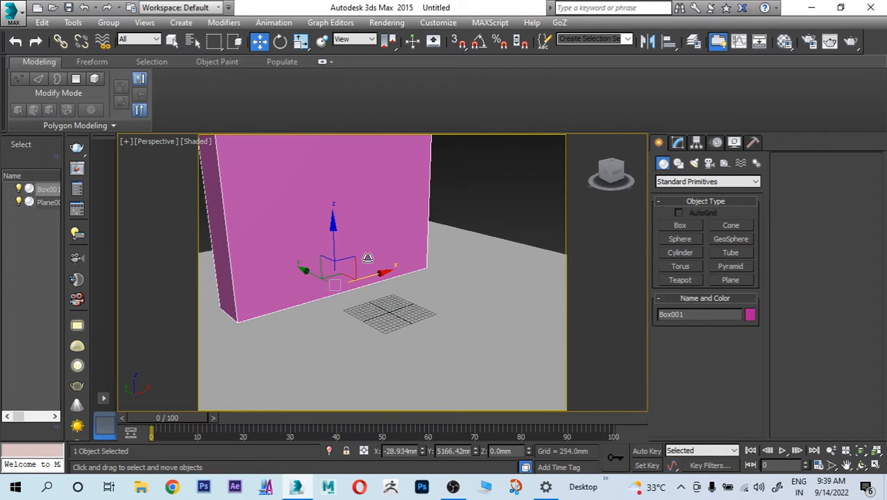
{"action": "middle_click_drag", "start_coordinate": [368, 252], "coordinate": [365, 271]}
{"action": "left_click", "coordinate": [465, 245]}
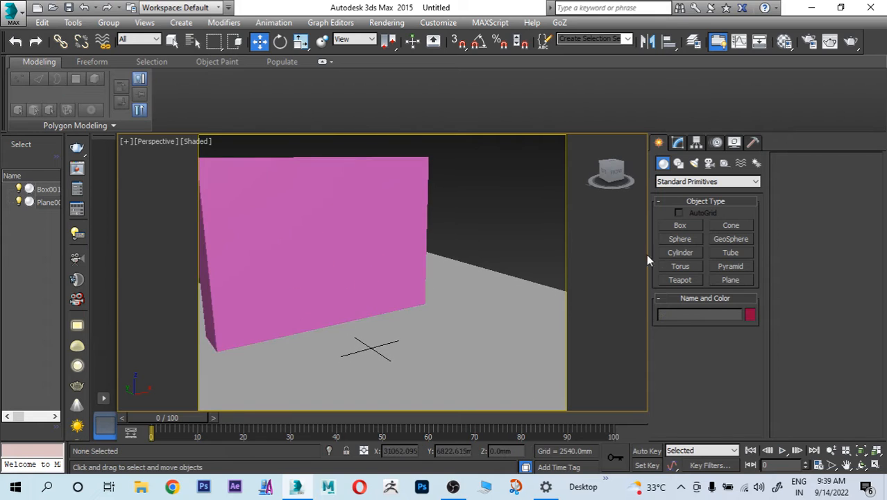
- Create a text spline containing a first name near the box wall
{"action": "left_click", "coordinate": [679, 163]}
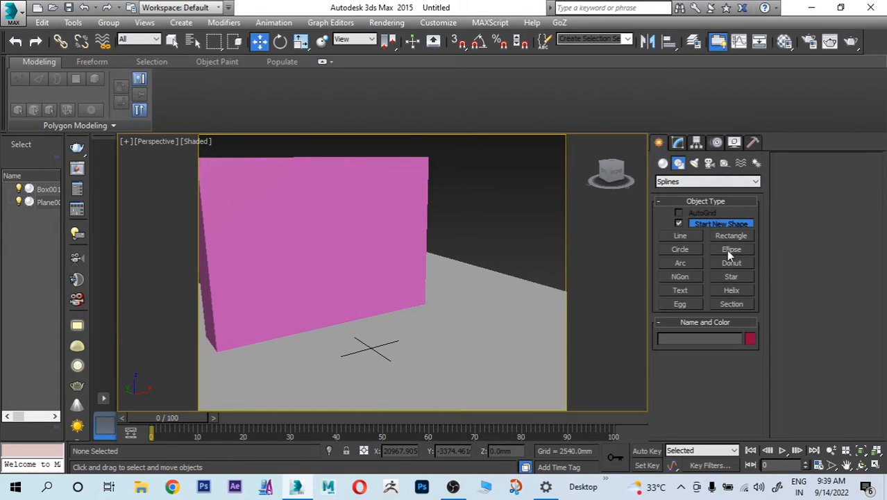
{"action": "left_click", "coordinate": [682, 291]}
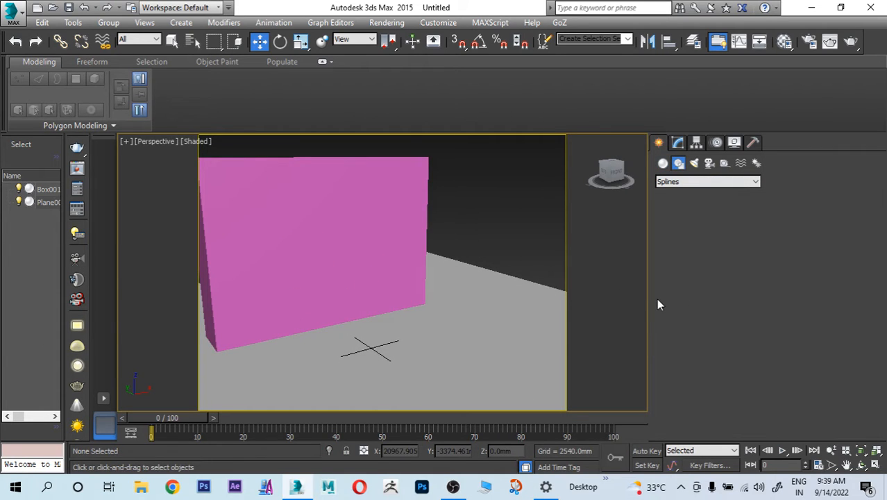
{"action": "left_click_drag", "start_coordinate": [811, 255], "coordinate": [779, 256]}
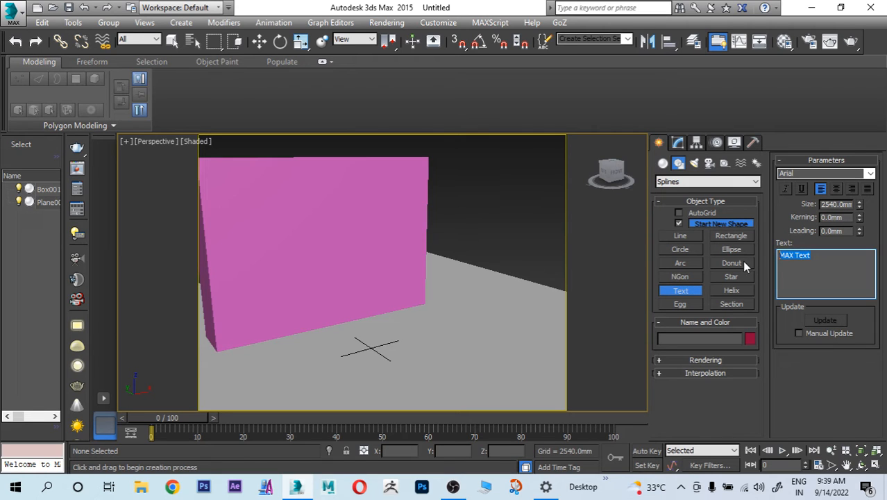
{"action": "type", "text": "zafar"}
{"action": "left_click", "coordinate": [341, 304]}
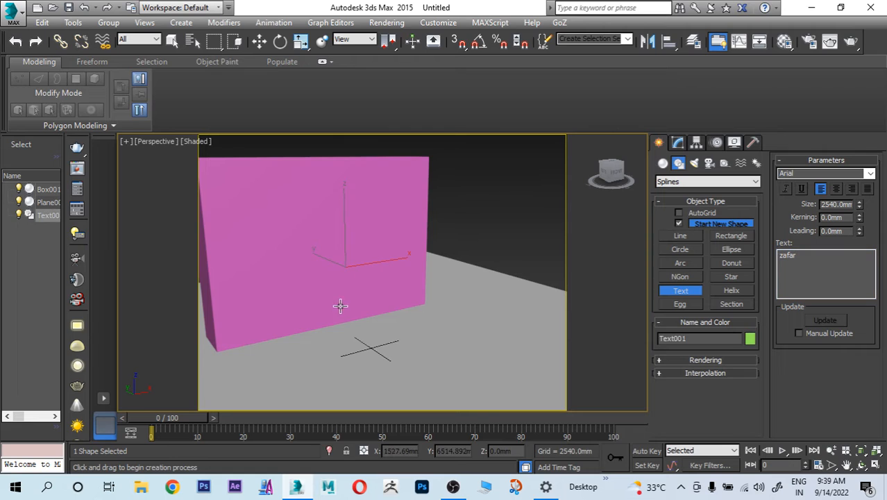
{"action": "scroll", "coordinate": [354, 296], "scroll_direction": "down", "scroll_amount": 5}
{"action": "right_click", "coordinate": [354, 296]}
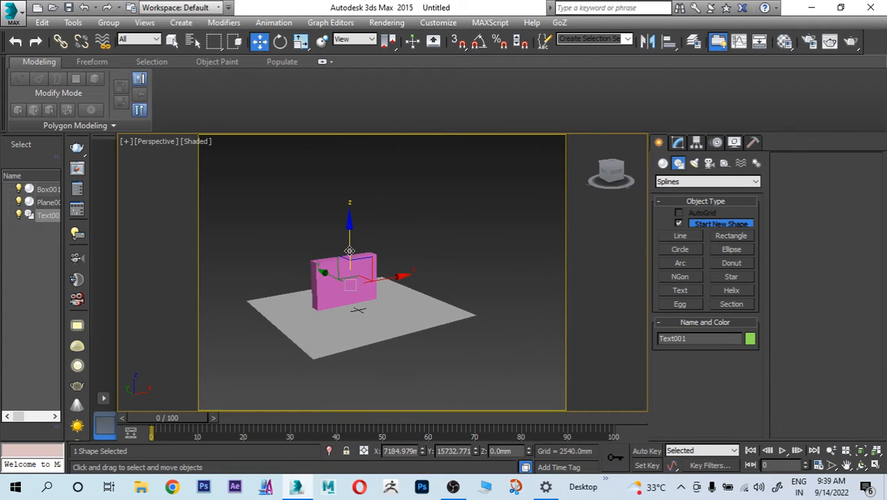
- Raise the text spline above the wall to about Z 12668 mm and turn on angle snap
{"action": "left_click_drag", "start_coordinate": [353, 268], "coordinate": [355, 249]}
{"action": "scroll", "coordinate": [355, 248], "scroll_direction": "up", "scroll_amount": 3}
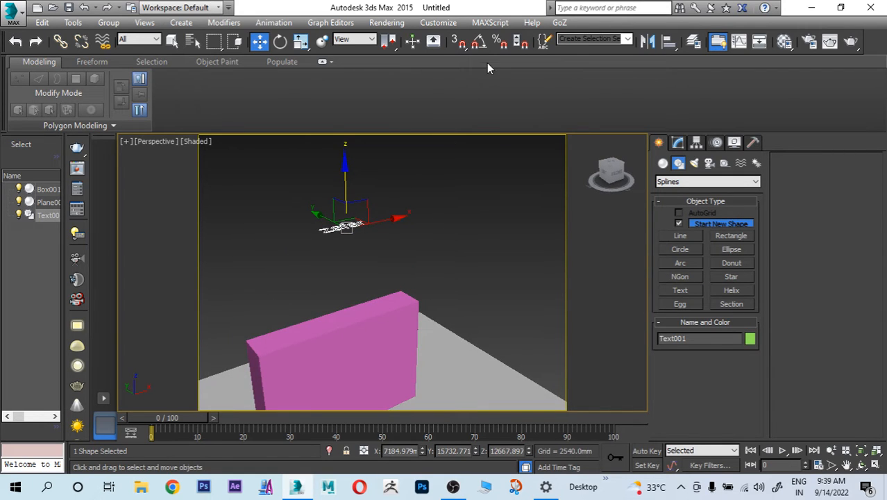
{"action": "left_click", "coordinate": [479, 41]}
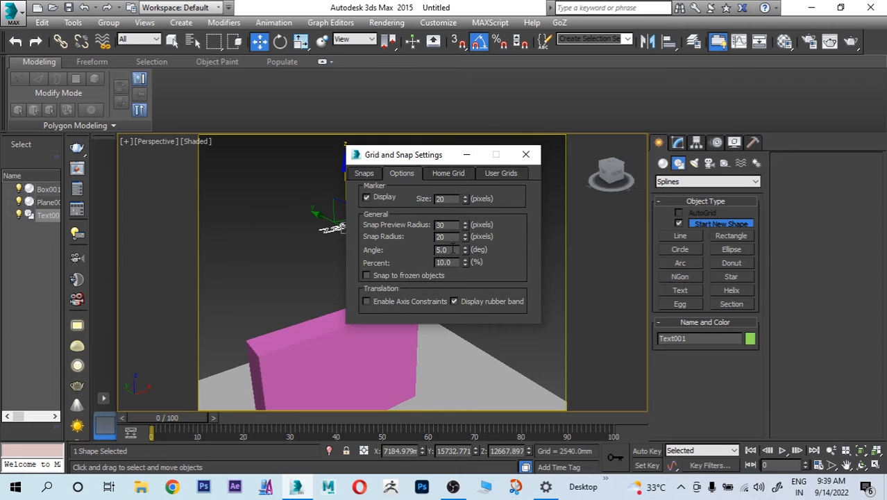
{"action": "left_click", "coordinate": [526, 154]}
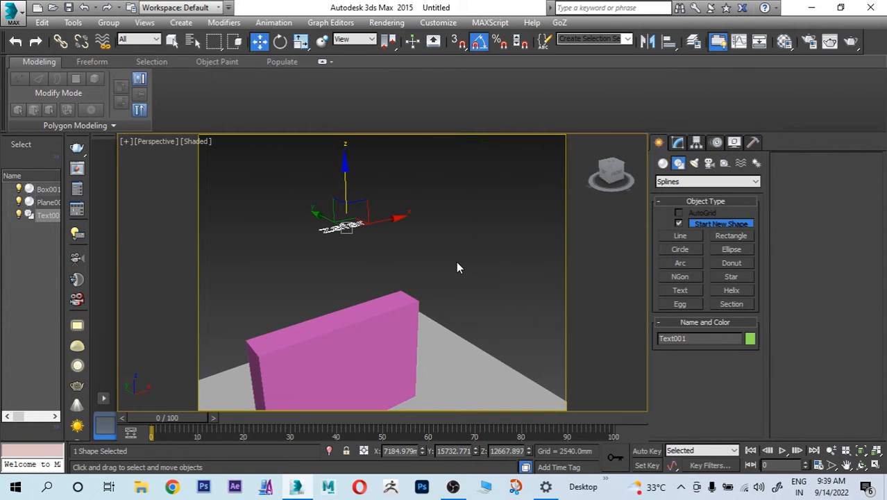
{"action": "key", "text": "e"}
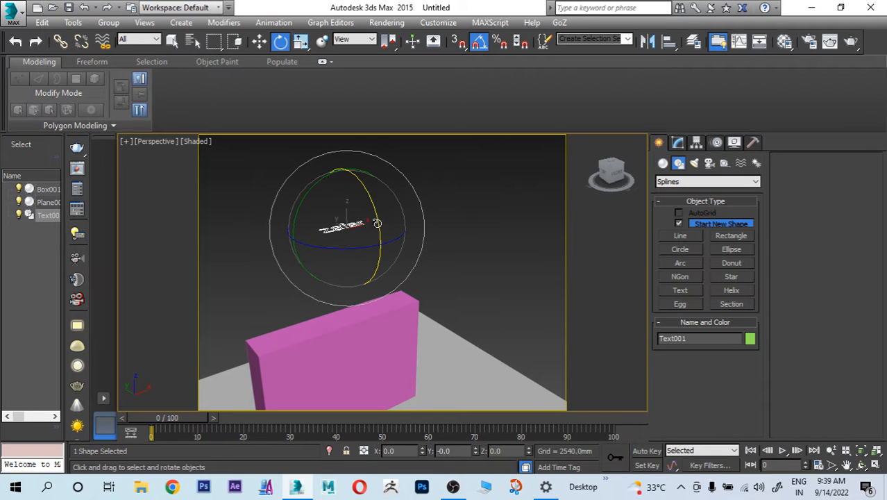
{"action": "left_click_drag", "start_coordinate": [377, 223], "coordinate": [387, 267]}
{"action": "key", "text": "ctrl+z"}
{"action": "left_click_drag", "start_coordinate": [372, 213], "coordinate": [382, 228]}
{"action": "key", "text": "ctrl+z"}
- Set the snap angle to 90 degrees and rotate the text spline 90 degrees about X so it stands upright
{"action": "right_click", "coordinate": [477, 44]}
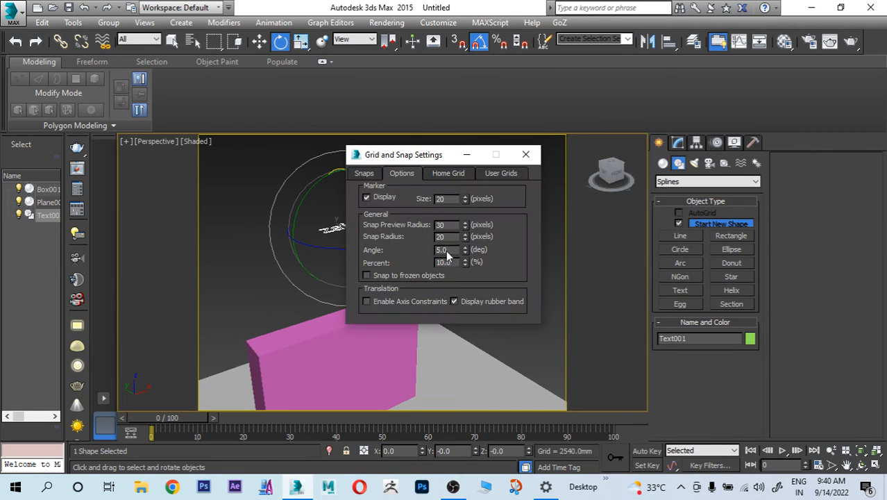
{"action": "type", "text": "90"}
{"action": "key", "text": "Return"}
{"action": "left_click", "coordinate": [525, 154]}
{"action": "left_click_drag", "start_coordinate": [375, 220], "coordinate": [376, 226]}
- Move the upright text down in front of the wall to about X 112, Y 5097 and Z 5120 mm
{"action": "key", "text": "w"}
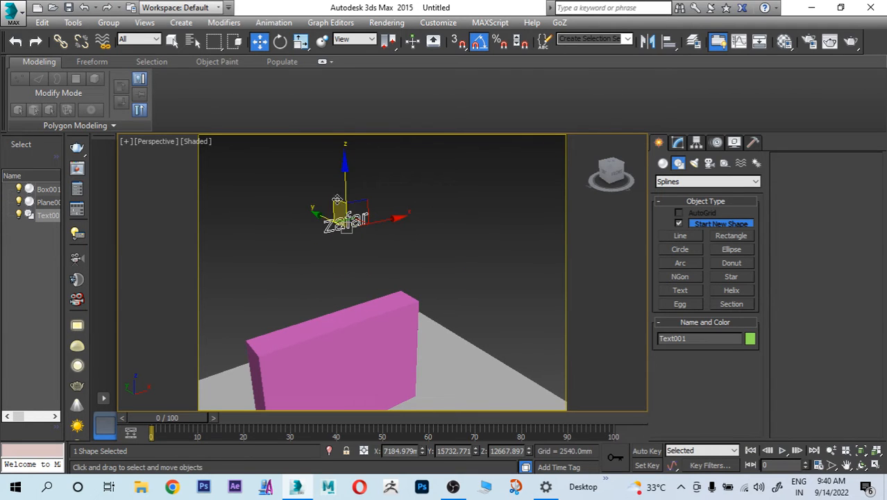
{"action": "left_click_drag", "start_coordinate": [322, 213], "coordinate": [393, 264]}
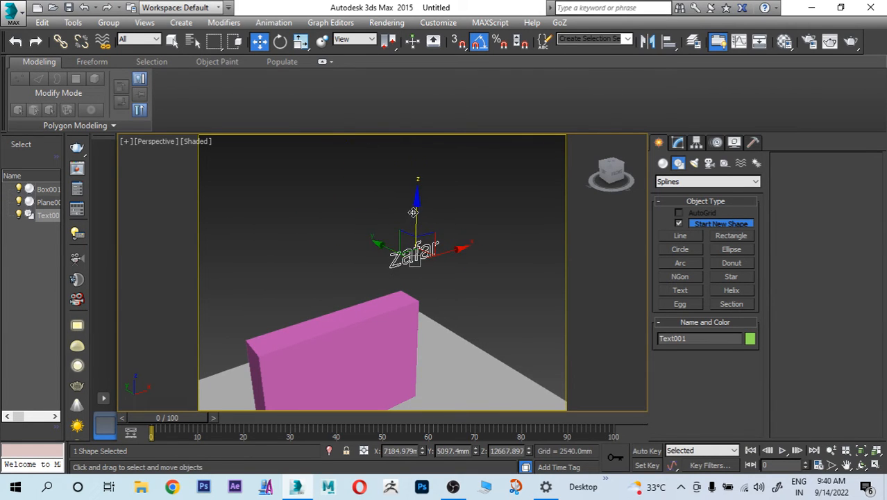
{"action": "left_click_drag", "start_coordinate": [413, 212], "coordinate": [430, 293]}
{"action": "middle_click_drag", "start_coordinate": [437, 292], "coordinate": [441, 214]}
{"action": "middle_click_drag", "start_coordinate": [472, 251], "coordinate": [440, 254], "text": "alt"}
{"action": "left_click_drag", "start_coordinate": [447, 255], "coordinate": [376, 263]}
{"action": "middle_click_drag", "start_coordinate": [376, 263], "coordinate": [284, 238], "text": "alt"}
{"action": "key", "text": "z"}
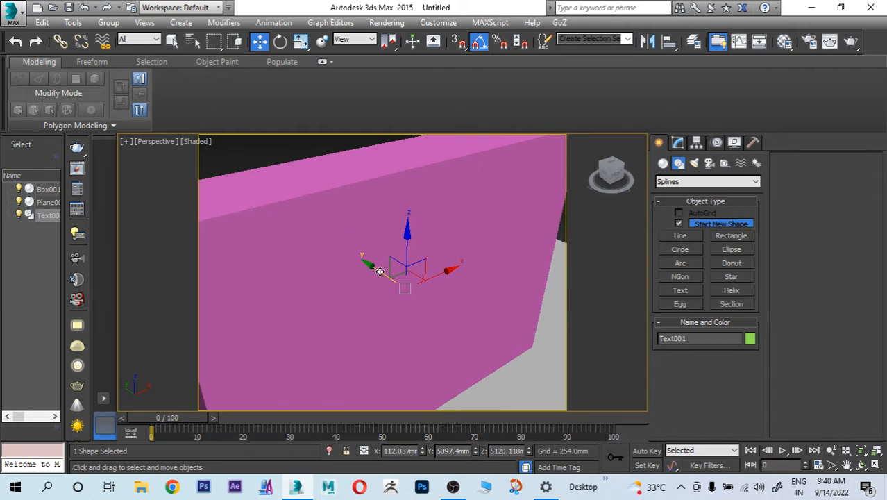
- Bring the text out to the wall's front face at about Y 3519 mm and shift it to about X -103 mm
{"action": "left_click_drag", "start_coordinate": [381, 275], "coordinate": [415, 297]}
{"action": "middle_click_drag", "start_coordinate": [475, 288], "coordinate": [409, 262], "text": "alt"}
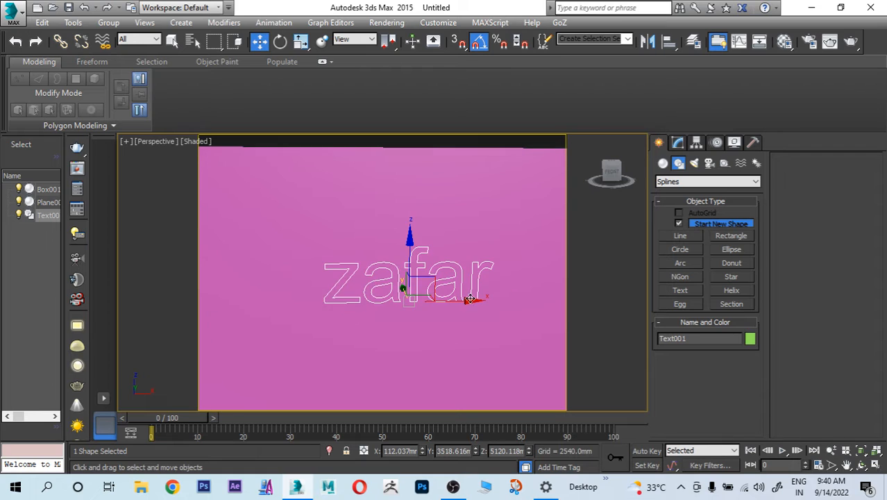
{"action": "left_click_drag", "start_coordinate": [467, 300], "coordinate": [459, 301]}
{"action": "middle_click_drag", "start_coordinate": [460, 301], "coordinate": [481, 296], "text": "alt"}
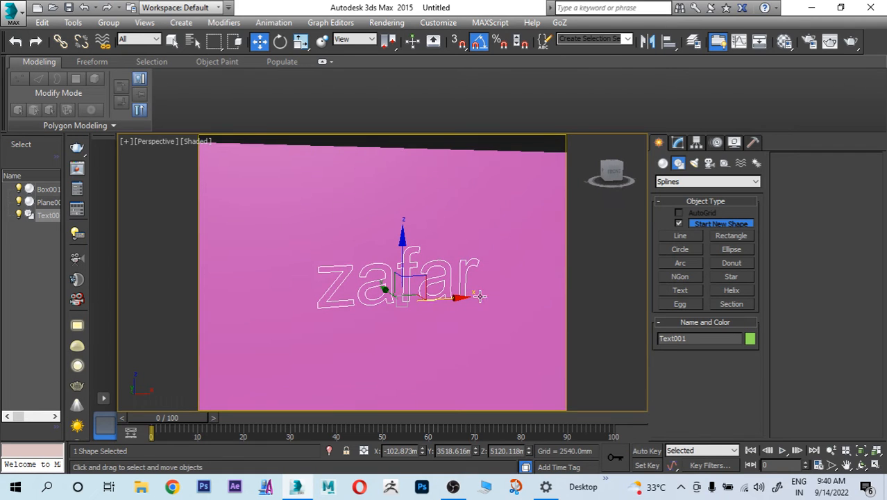
- Enable the text spline in the viewport and renderer, with a radial thickness of 91.44 mm
{"action": "left_click", "coordinate": [679, 142]}
{"action": "left_click", "coordinate": [690, 287]}
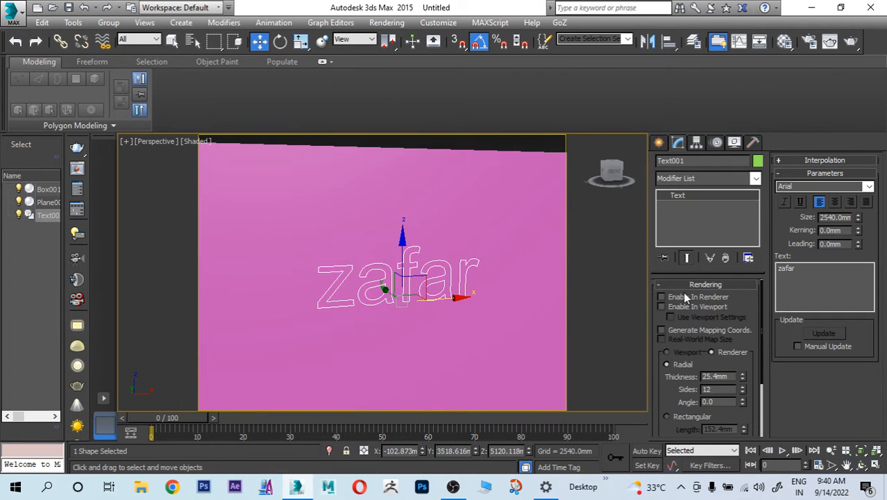
{"action": "left_click", "coordinate": [681, 297]}
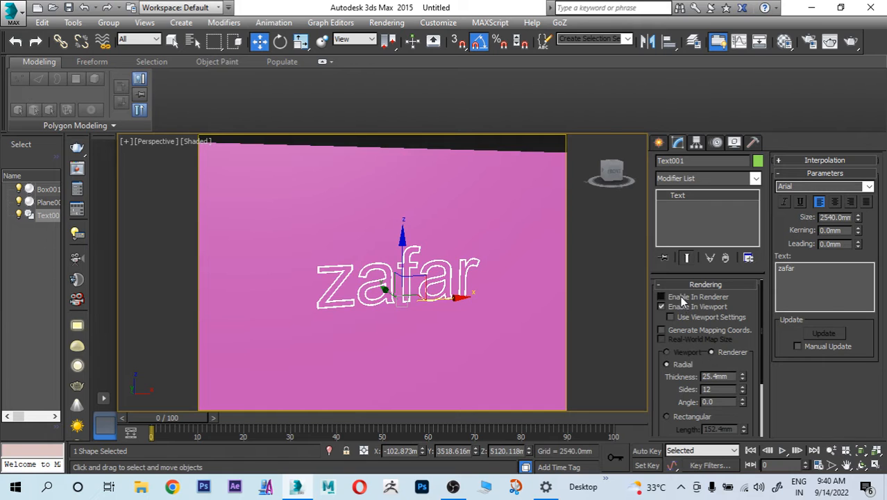
{"action": "left_click", "coordinate": [682, 307]}
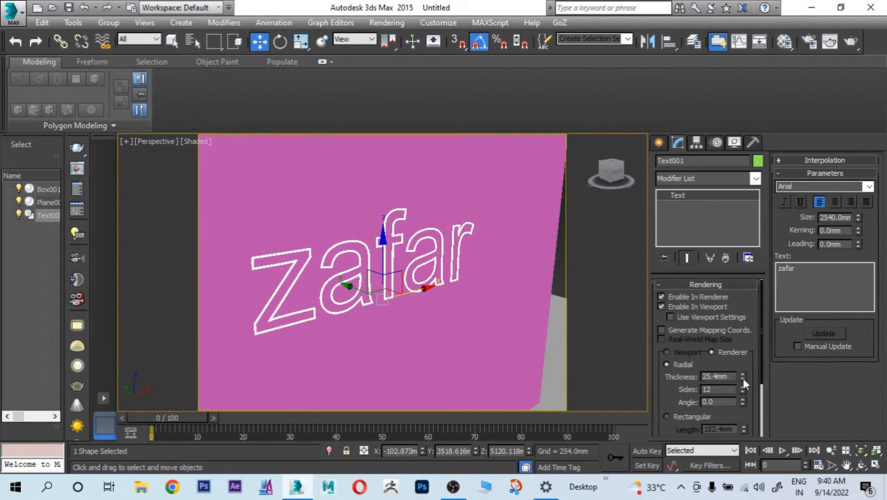
{"action": "left_click_drag", "start_coordinate": [743, 376], "coordinate": [719, 361]}
{"action": "middle_click_drag", "start_coordinate": [437, 285], "coordinate": [370, 292], "text": "alt"}
- Scale the text uniformly to about 172% and keep it selected
{"action": "key", "text": "e"}
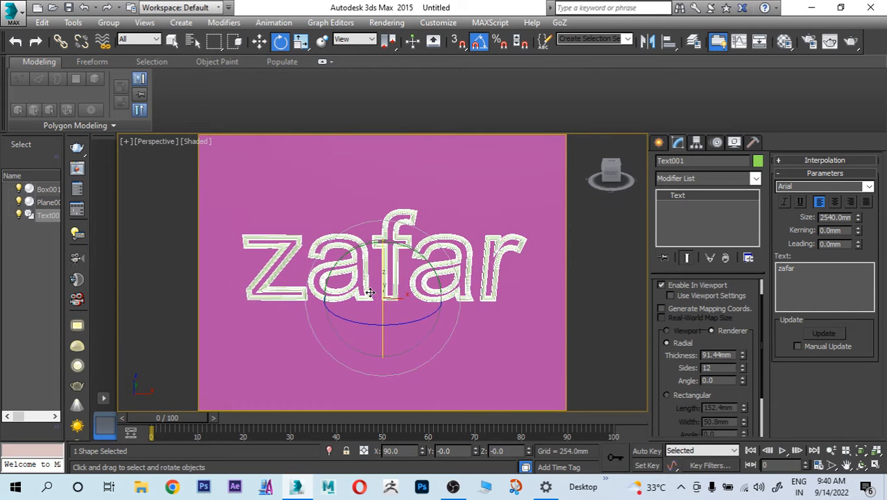
{"action": "key", "text": "r"}
{"action": "left_click_drag", "start_coordinate": [391, 290], "coordinate": [429, 238]}
{"action": "left_click", "coordinate": [409, 275]}
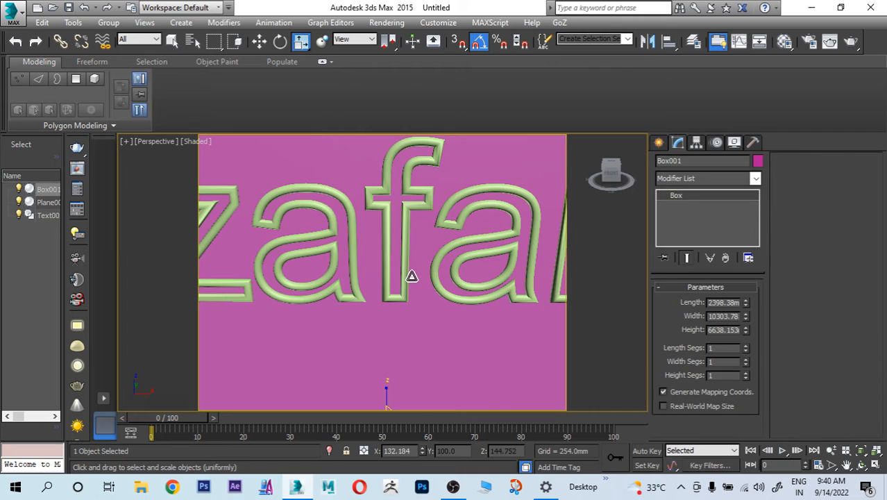
{"action": "left_click", "coordinate": [403, 279]}
- Lower the enlarged text on the wall to about Z 3610 mm
{"action": "middle_click_drag", "start_coordinate": [403, 278], "coordinate": [402, 237], "text": "alt"}
{"action": "scroll", "coordinate": [444, 270], "scroll_direction": "down", "scroll_amount": 5}
{"action": "key", "text": "w"}
{"action": "left_click_drag", "start_coordinate": [401, 237], "coordinate": [405, 271]}
{"action": "middle_click_drag", "start_coordinate": [405, 271], "coordinate": [428, 285], "text": "alt"}
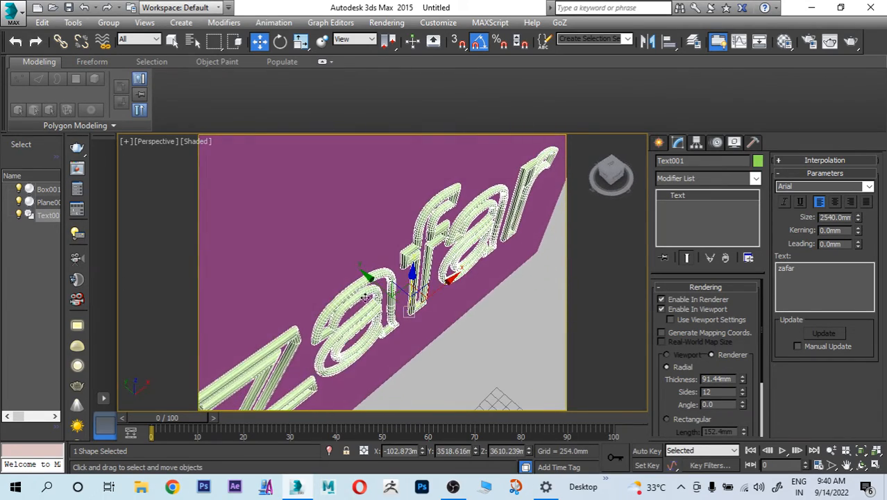
- Convert the text spline to an Editable Poly
{"action": "right_click", "coordinate": [436, 229]}
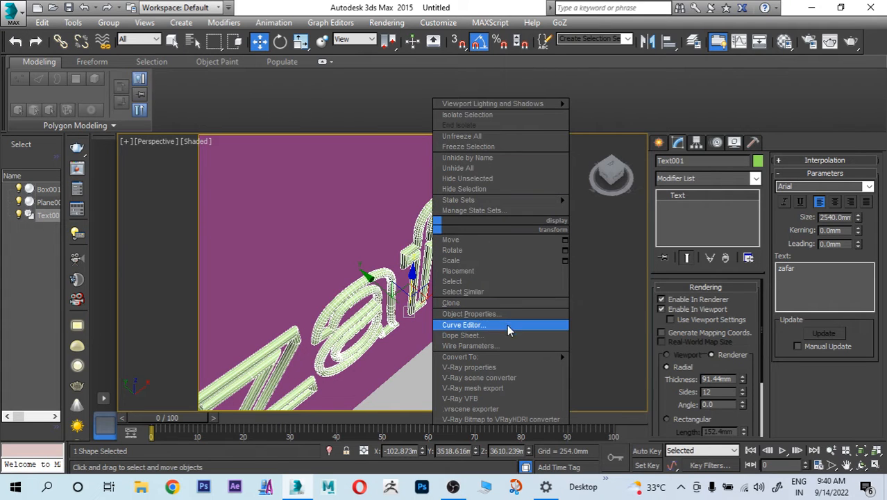
{"action": "mouse_move", "coordinate": [514, 363]}
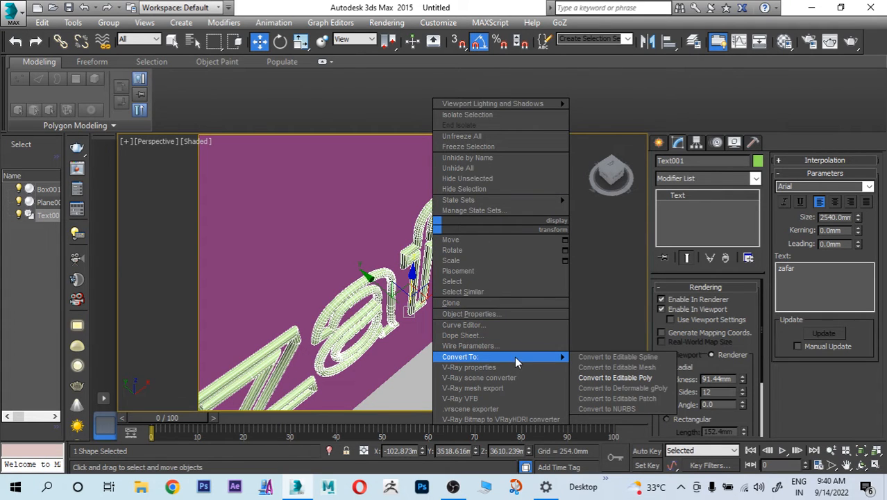
{"action": "left_click", "coordinate": [615, 378]}
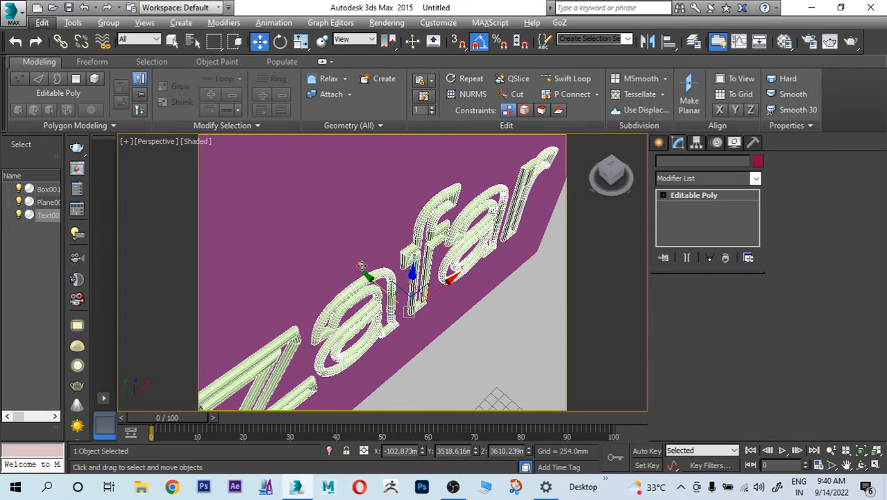
- Clone the text toward the wall along Y and position the copy just behind the original at about Y 3618 mm
{"action": "left_click_drag", "start_coordinate": [361, 266], "coordinate": [345, 252], "text": "shift"}
{"action": "left_click", "coordinate": [442, 297]}
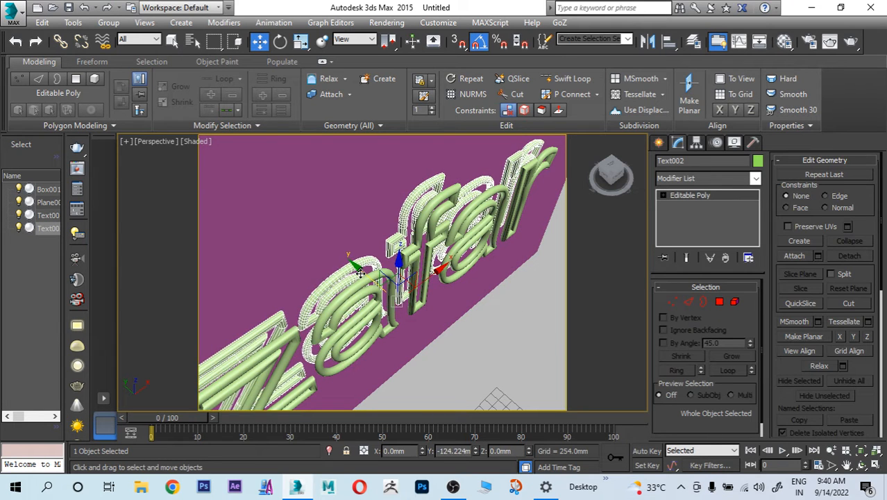
{"action": "left_click_drag", "start_coordinate": [360, 273], "coordinate": [373, 287]}
- Stretch the rear text copy to 278% in Y and move it back to about Y 3764 mm
{"action": "key", "text": "r"}
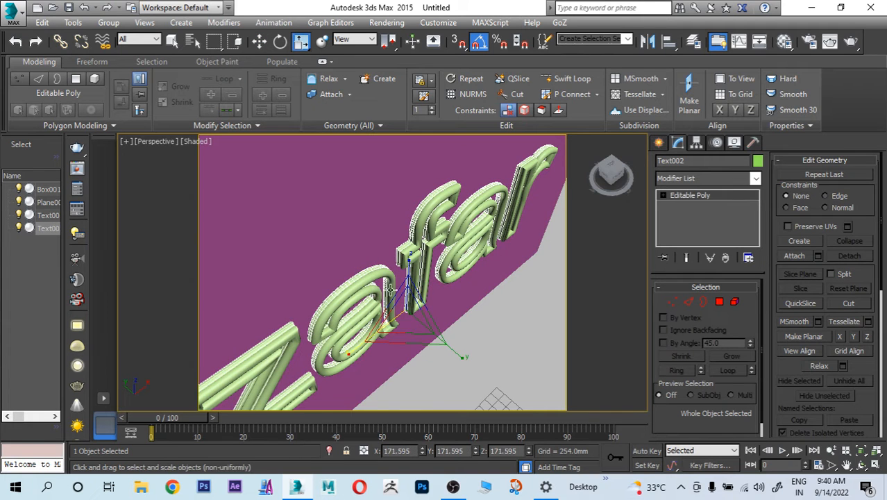
{"action": "left_click_drag", "start_coordinate": [455, 357], "coordinate": [541, 399]}
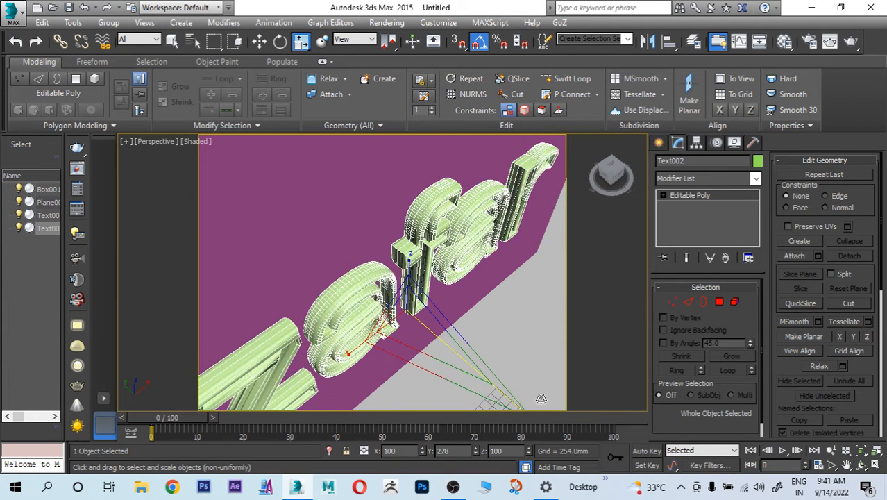
{"action": "key", "text": "w"}
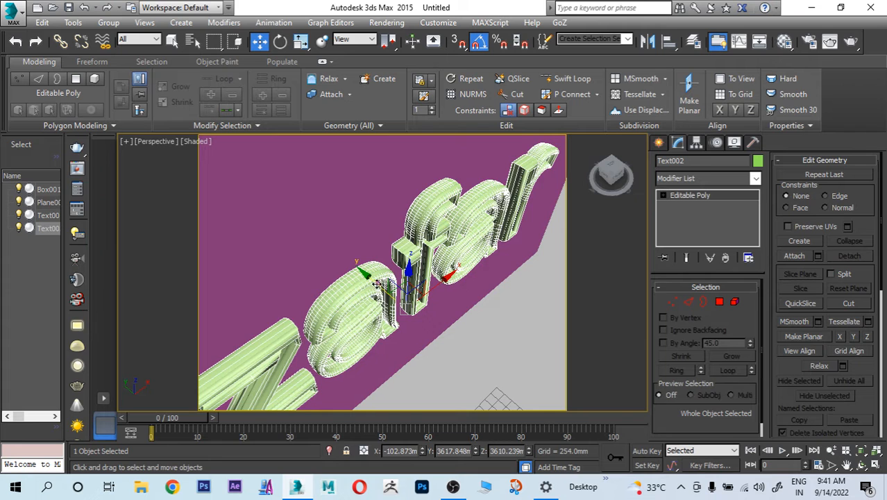
{"action": "left_click_drag", "start_coordinate": [377, 284], "coordinate": [370, 279]}
{"action": "scroll", "coordinate": [372, 279], "scroll_direction": "down", "scroll_amount": 4}
{"action": "middle_click_drag", "start_coordinate": [383, 279], "coordinate": [365, 248], "text": "alt"}
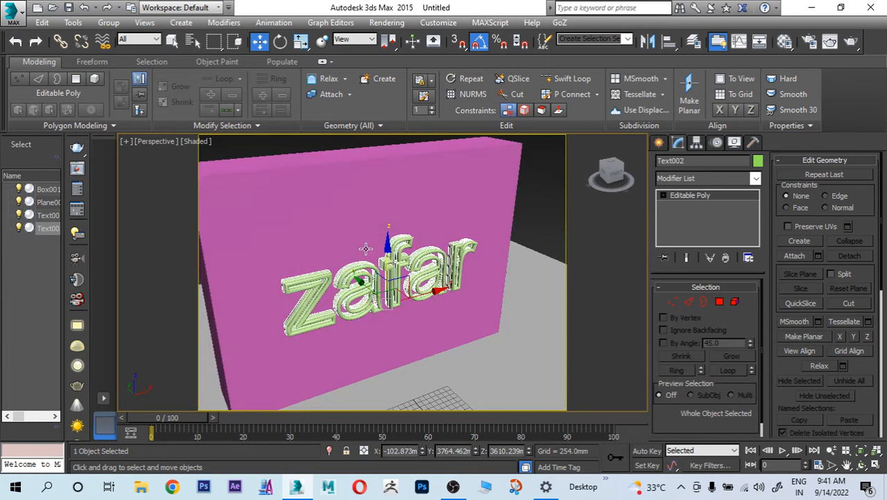
- Assign Material #2 to the front text and set its diffuse color to pure white, RGB 255, 255, 255
{"action": "scroll", "coordinate": [367, 278], "scroll_direction": "up", "scroll_amount": 4}
{"action": "left_click", "coordinate": [371, 270]}
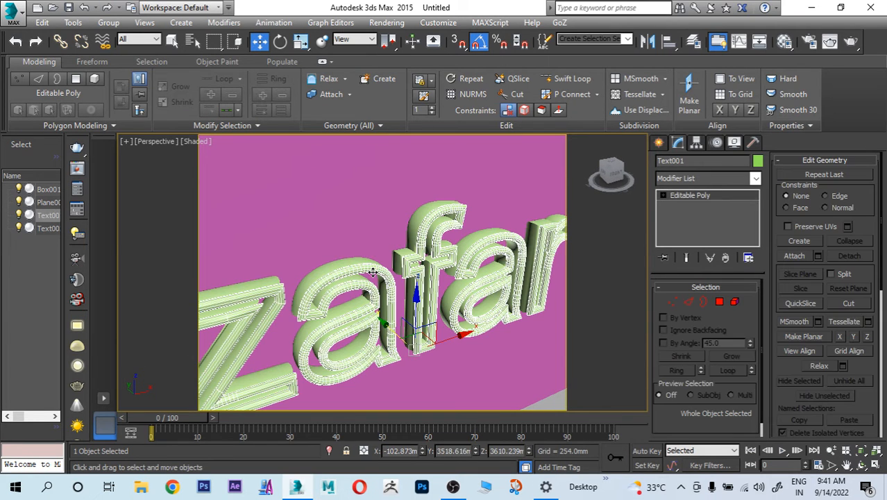
{"action": "key", "text": "m"}
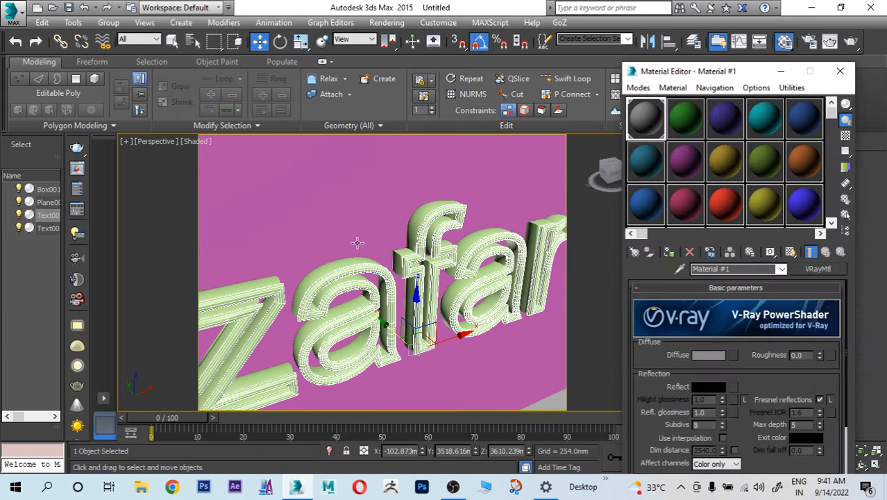
{"action": "left_click", "coordinate": [686, 119]}
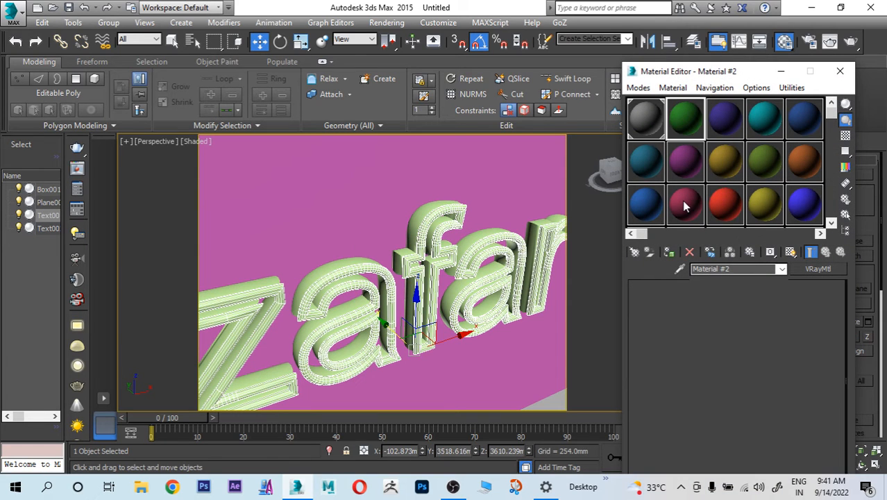
{"action": "left_click", "coordinate": [669, 253]}
{"action": "left_click", "coordinate": [695, 355]}
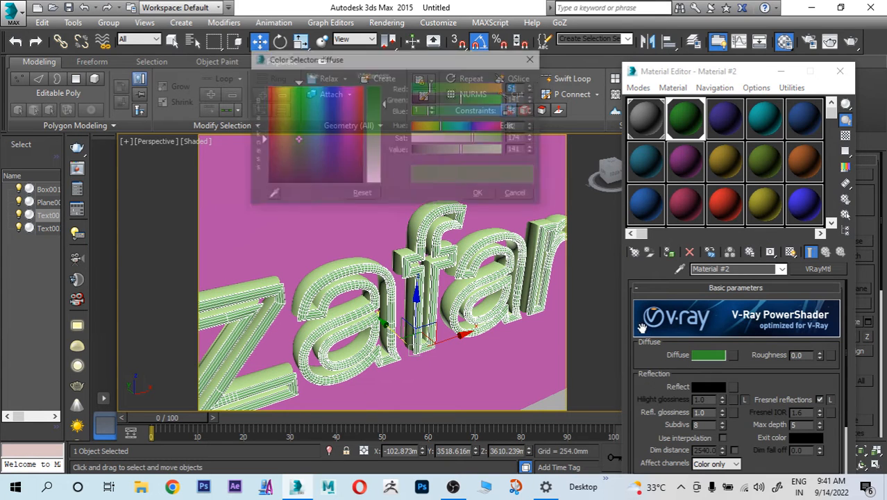
{"action": "left_click_drag", "start_coordinate": [384, 103], "coordinate": [385, 185]}
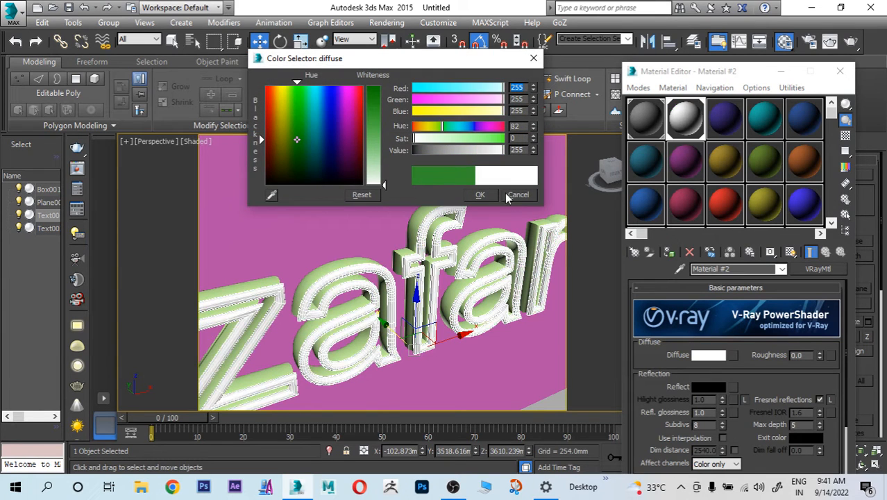
{"action": "left_click", "coordinate": [484, 194]}
- Assign Material #1 to the rear text copy, close the Material Editor and leave nothing selected
{"action": "left_click", "coordinate": [428, 216]}
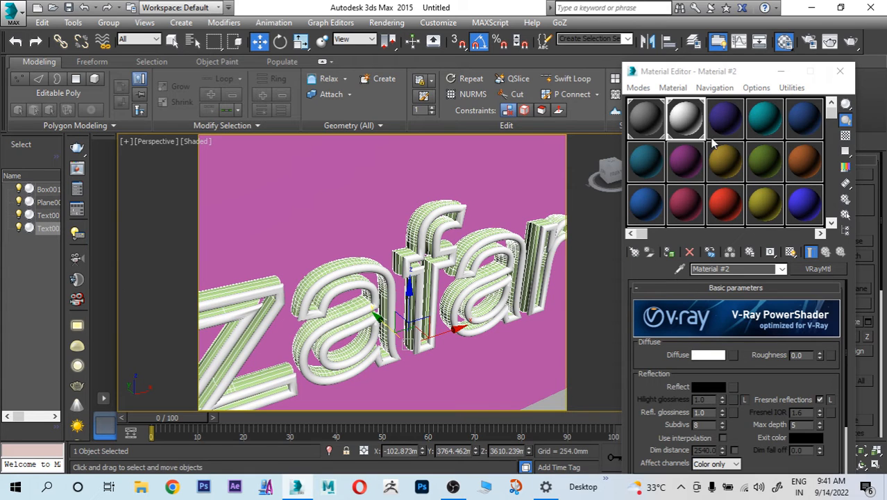
{"action": "left_click", "coordinate": [650, 121]}
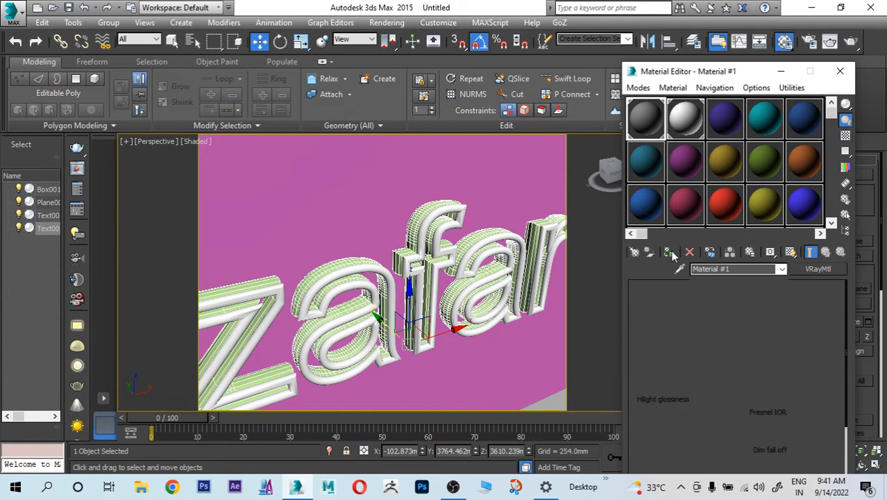
{"action": "left_click", "coordinate": [841, 72]}
{"action": "left_click", "coordinate": [660, 144]}
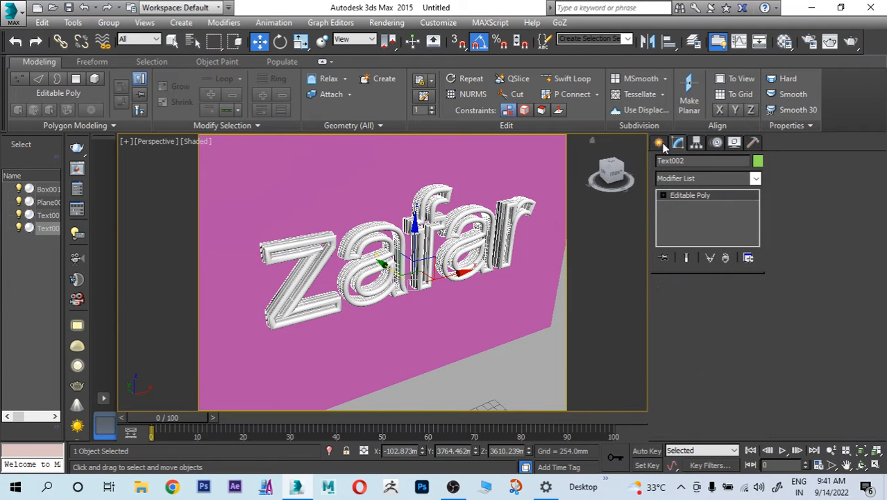
{"action": "left_click", "coordinate": [608, 235]}
- Select the thickened rear copy of the text
{"action": "middle_click_drag", "start_coordinate": [548, 243], "coordinate": [472, 249]}
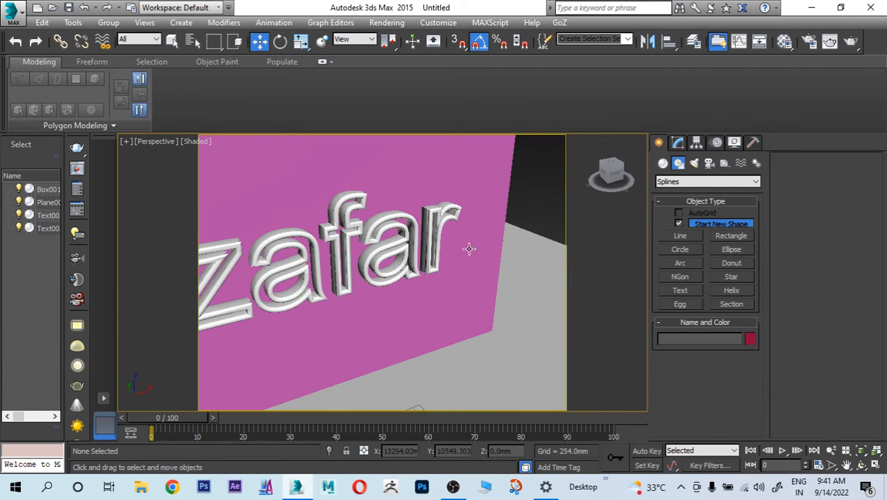
{"action": "middle_click_drag", "start_coordinate": [345, 208], "coordinate": [364, 209], "text": "alt"}
{"action": "left_click", "coordinate": [340, 209]}
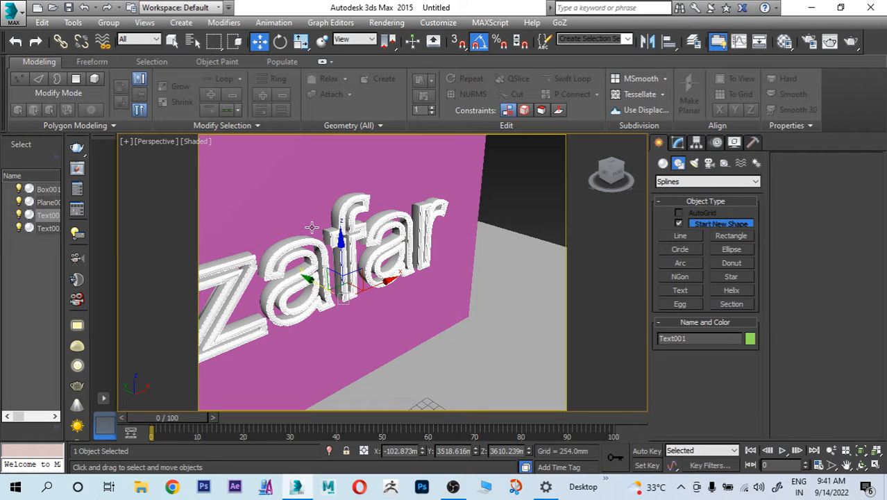
{"action": "left_click", "coordinate": [332, 216]}
{"action": "middle_click_drag", "start_coordinate": [526, 256], "coordinate": [512, 227]}
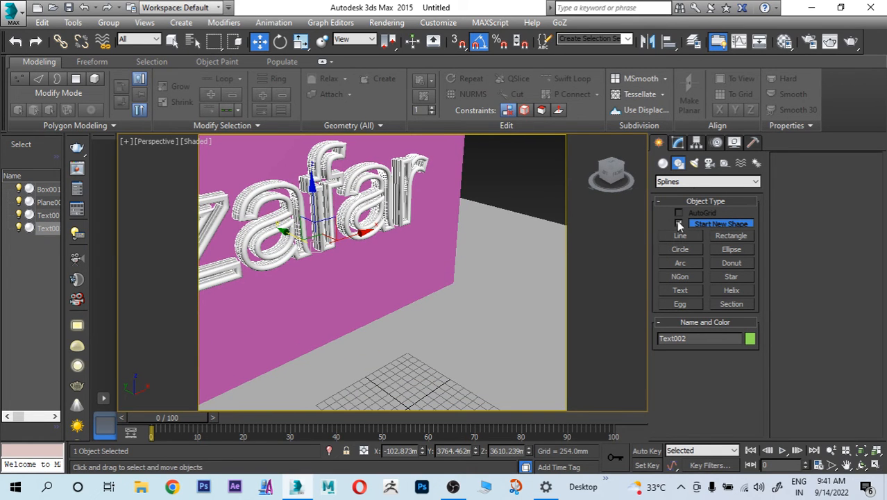
- Place a Mesh-type V-Ray light with multiplier 10 on the ground plane in front of the wall
{"action": "left_click", "coordinate": [694, 164]}
{"action": "left_click", "coordinate": [684, 183]}
{"action": "left_click", "coordinate": [684, 184]}
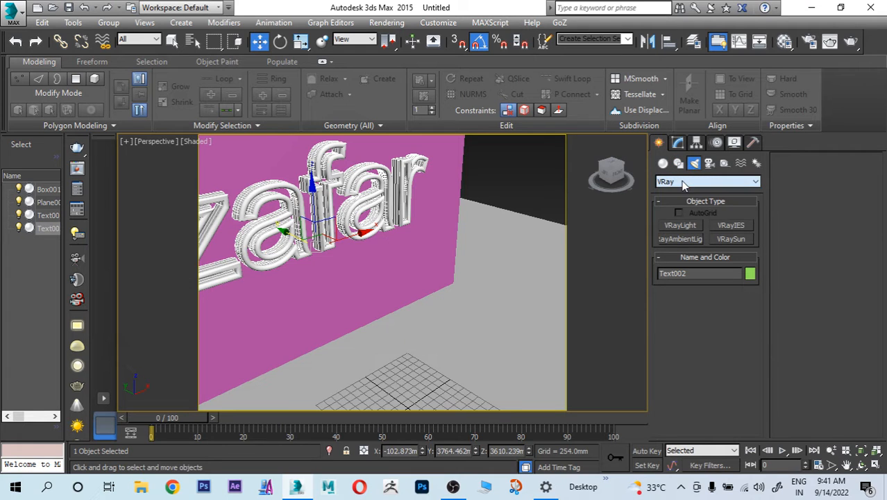
{"action": "left_click", "coordinate": [679, 225]}
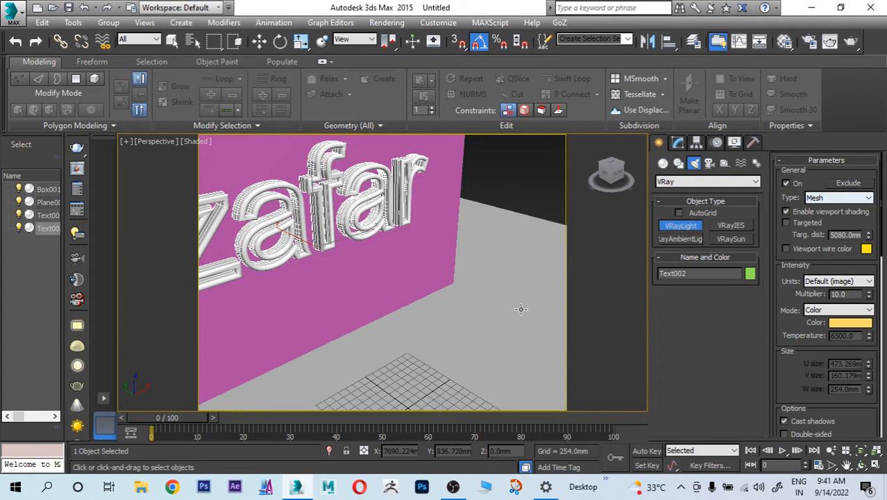
{"action": "scroll", "coordinate": [425, 310], "scroll_direction": "down", "scroll_amount": 6}
{"action": "left_click", "coordinate": [420, 338]}
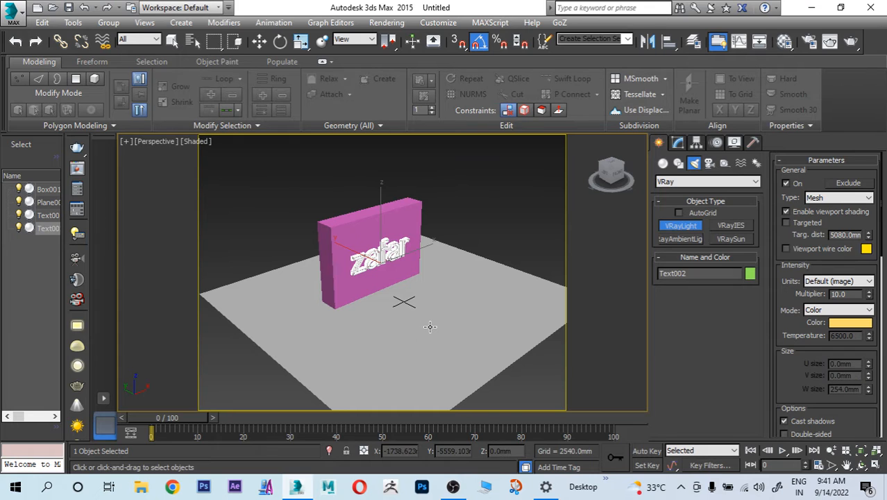
- Place a Mesh V-Ray light on the ground plane near the front corner of the sign wall
{"action": "key", "text": "w"}
{"action": "middle_click_drag", "start_coordinate": [430, 324], "coordinate": [437, 299], "text": "alt"}
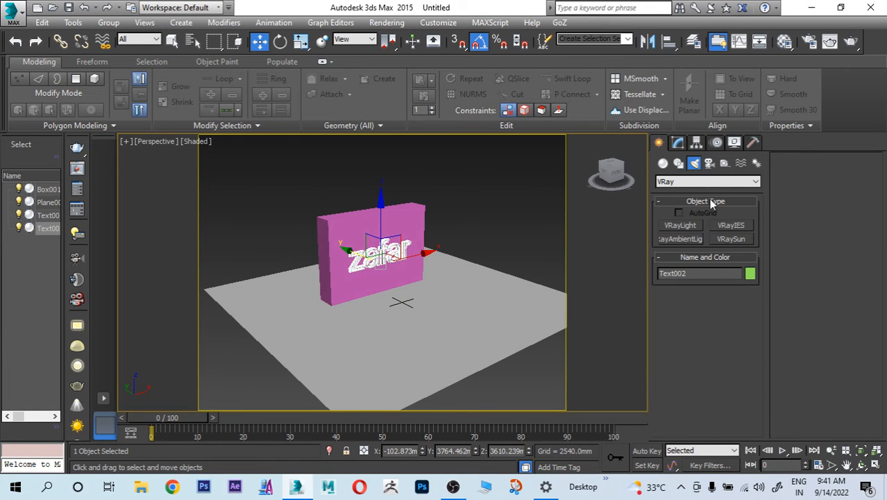
{"action": "left_click", "coordinate": [678, 226]}
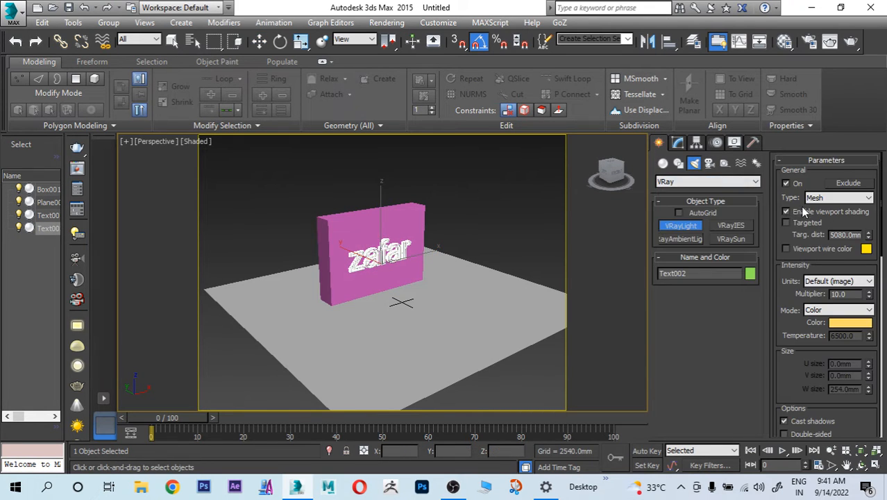
{"action": "left_click", "coordinate": [447, 294]}
{"action": "key", "text": "w"}
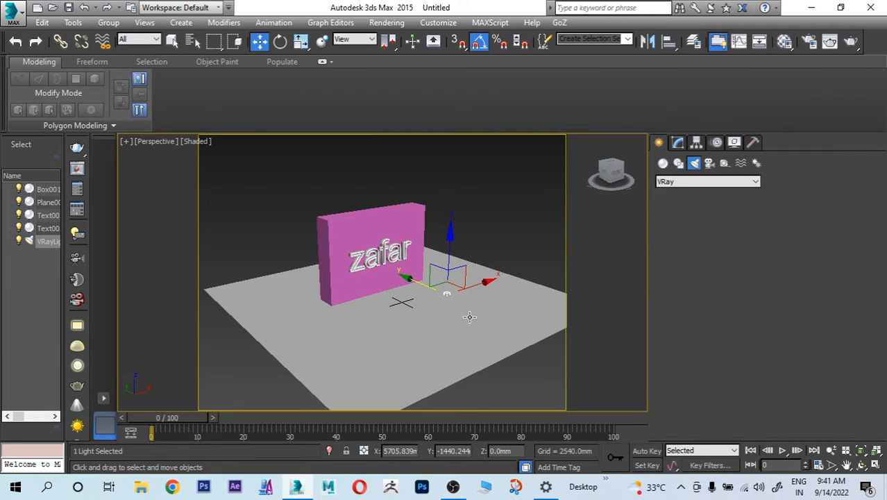
- Pick the thickened rear copy of the text as the mesh for the V-Ray mesh light
{"action": "left_click", "coordinate": [677, 142]}
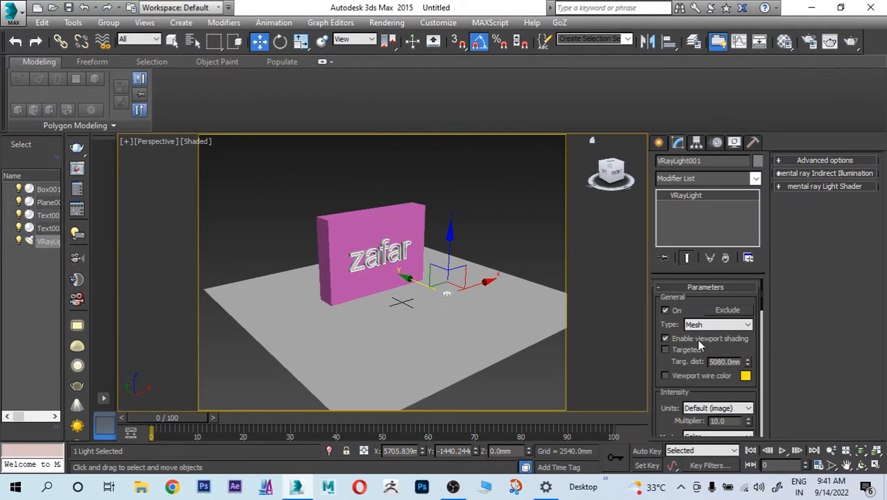
{"action": "left_click_drag", "start_coordinate": [708, 392], "coordinate": [710, 366]}
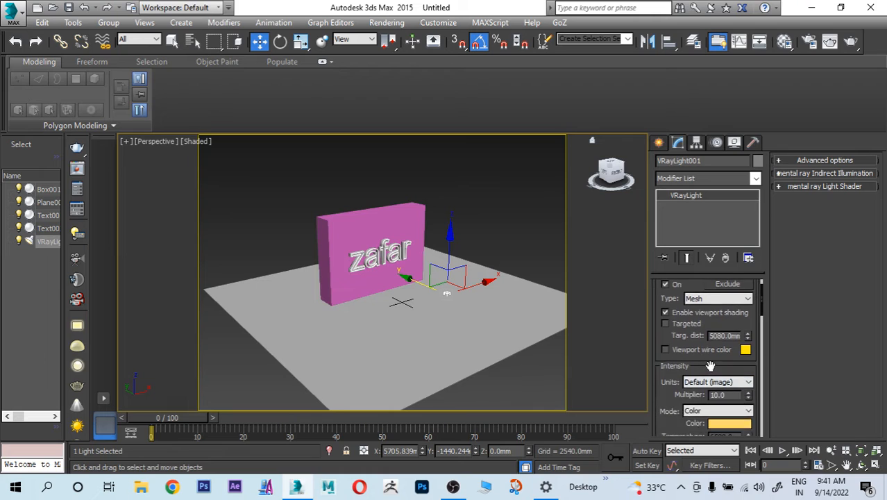
{"action": "scroll", "coordinate": [711, 368], "scroll_direction": "down", "scroll_amount": 4}
{"action": "scroll", "coordinate": [672, 384], "scroll_direction": "down", "scroll_amount": 10}
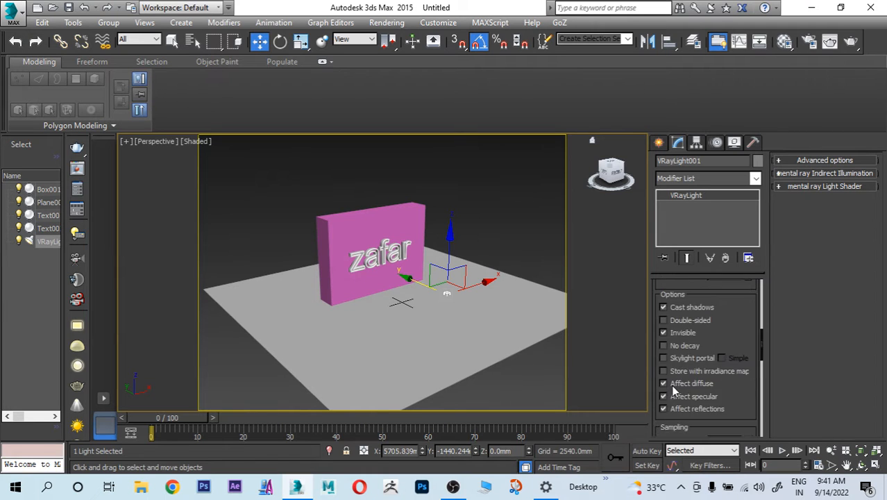
{"action": "scroll", "coordinate": [673, 384], "scroll_direction": "down", "scroll_amount": 5}
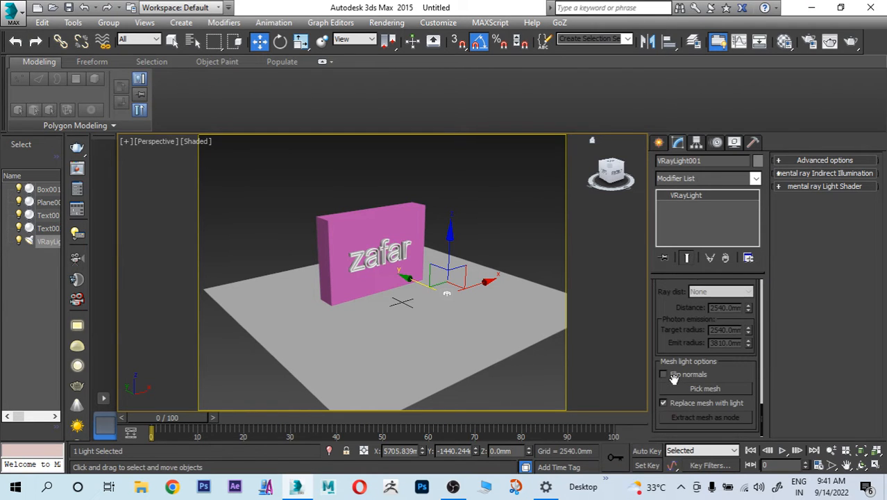
{"action": "left_click", "coordinate": [695, 387]}
{"action": "scroll", "coordinate": [375, 257], "scroll_direction": "up", "scroll_amount": 10}
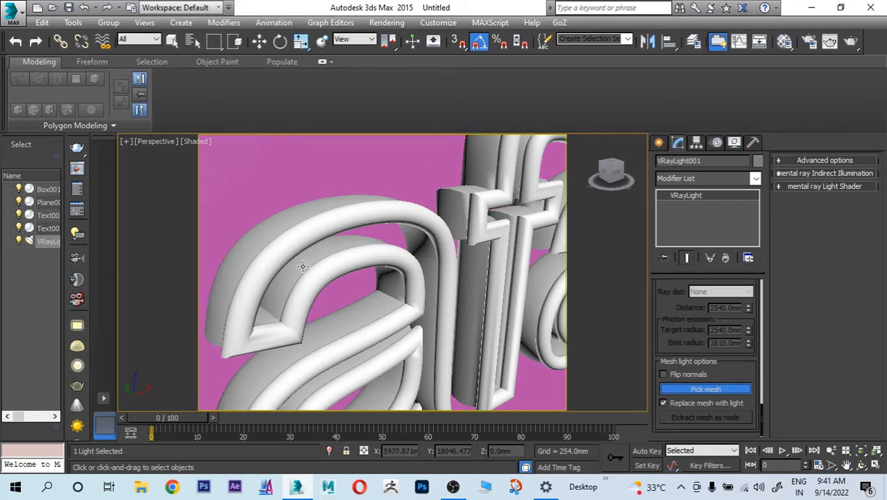
{"action": "left_click", "coordinate": [302, 268]}
{"action": "key", "text": "w"}
{"action": "scroll", "coordinate": [305, 282], "scroll_direction": "down", "scroll_amount": 8}
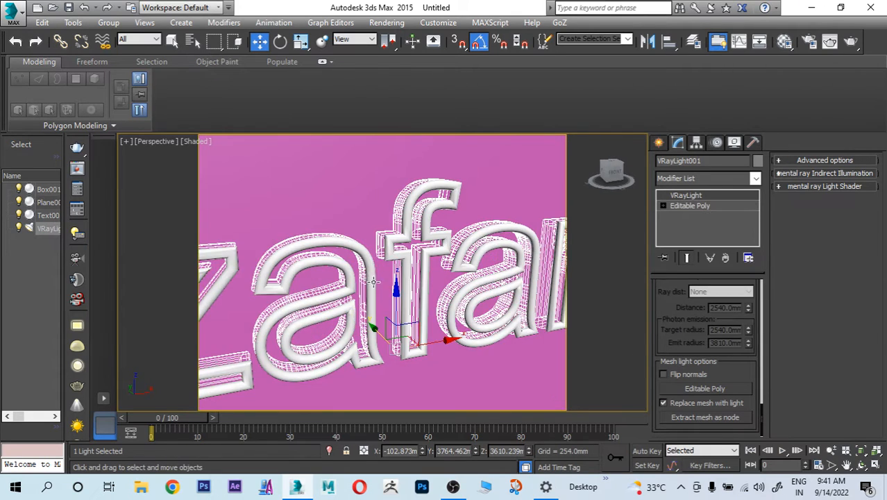
- Assign Material #9 to the wall box behind the text and close the Material Editor
{"action": "middle_click_drag", "start_coordinate": [410, 284], "coordinate": [463, 222]}
{"action": "left_click", "coordinate": [473, 207]}
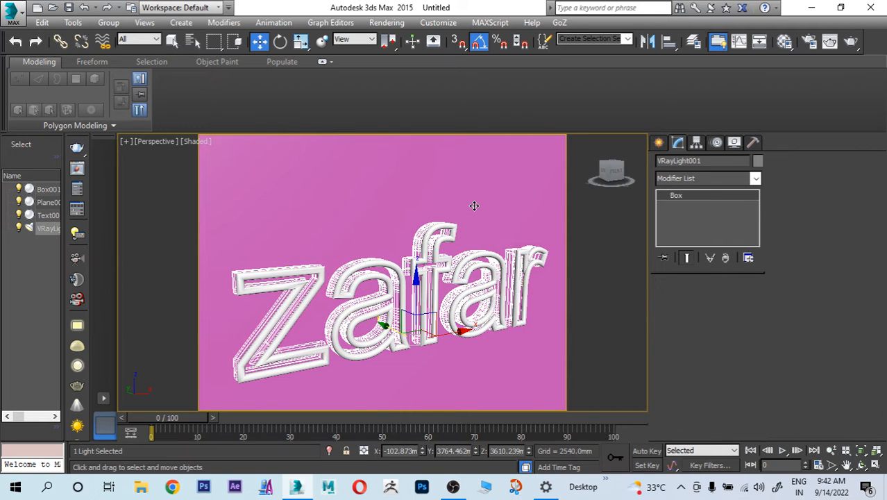
{"action": "key", "text": "m"}
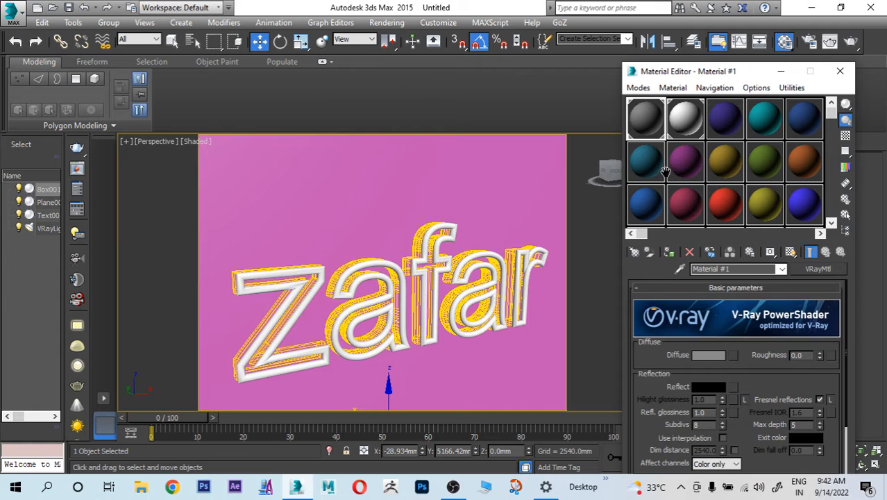
{"action": "left_click", "coordinate": [719, 159]}
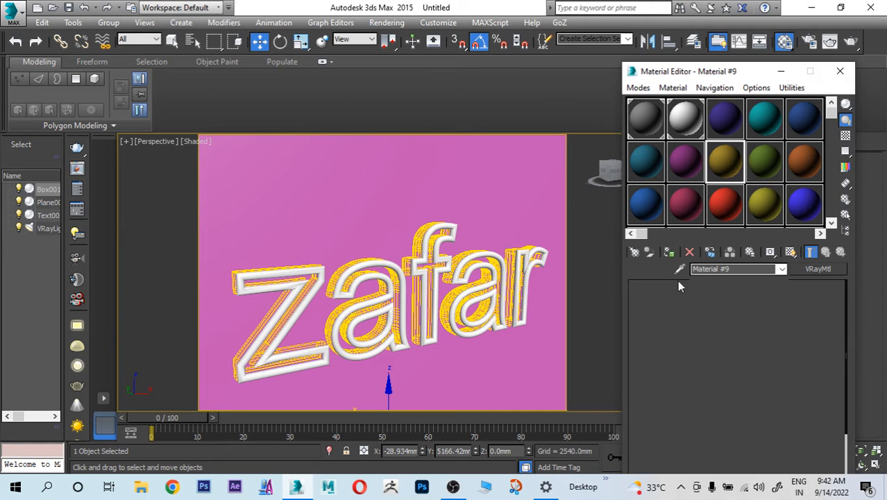
{"action": "left_click", "coordinate": [669, 252]}
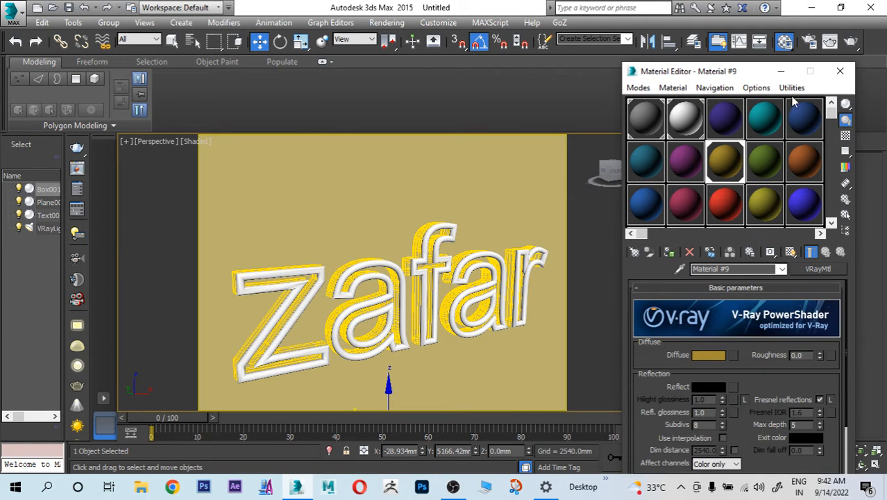
{"action": "left_click", "coordinate": [840, 70]}
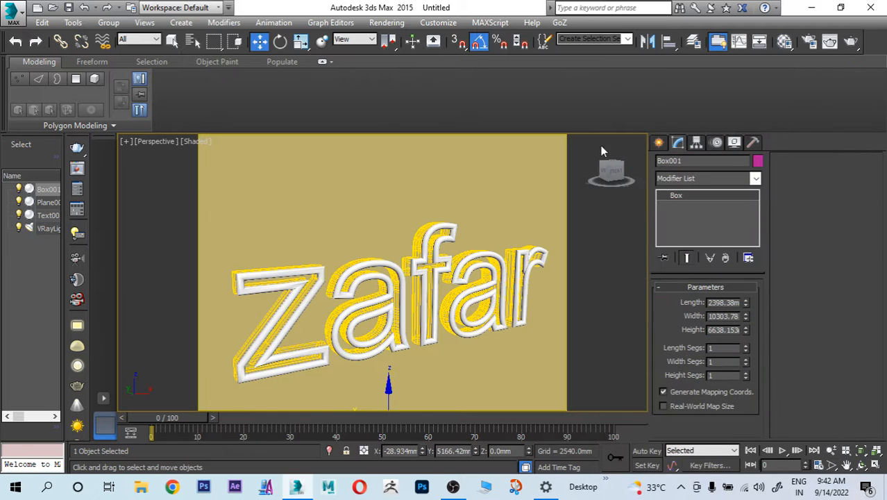
- Render the full perspective view of the text sign in the V-Ray frame buffer
{"action": "key", "text": "shift+q"}
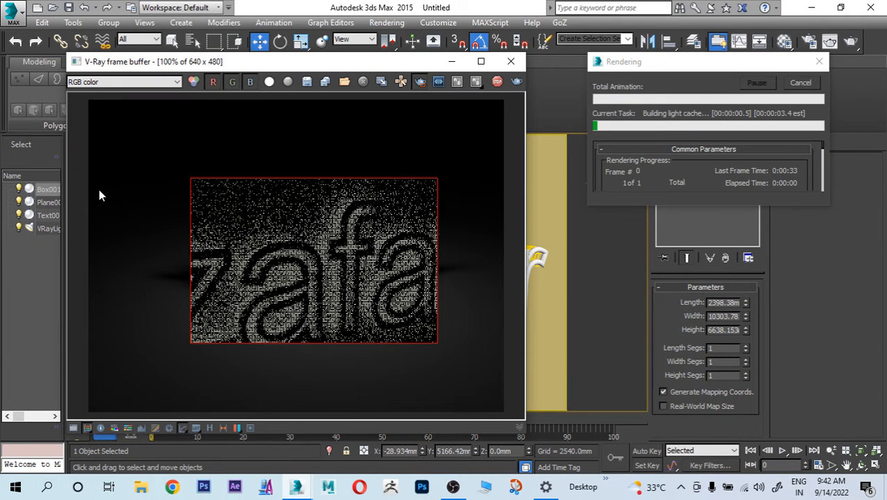
{"action": "left_click", "coordinate": [516, 82]}
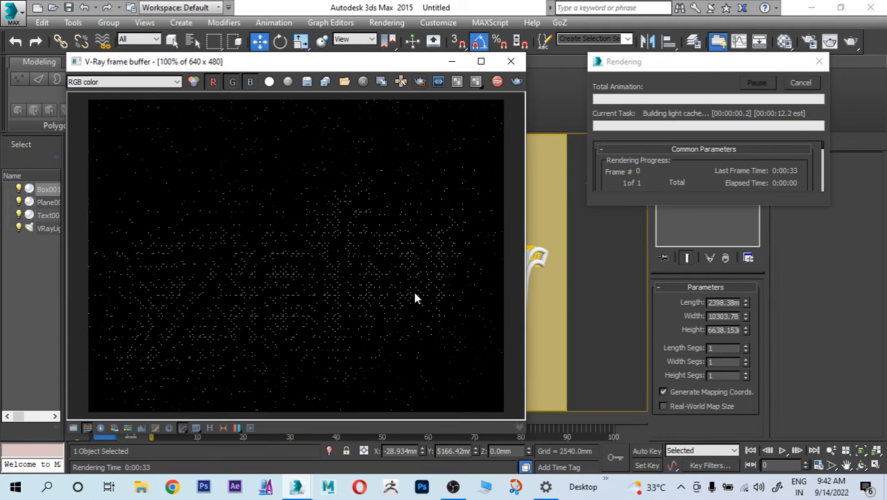
{"action": "scroll", "coordinate": [391, 300], "scroll_direction": "down", "scroll_amount": 4}
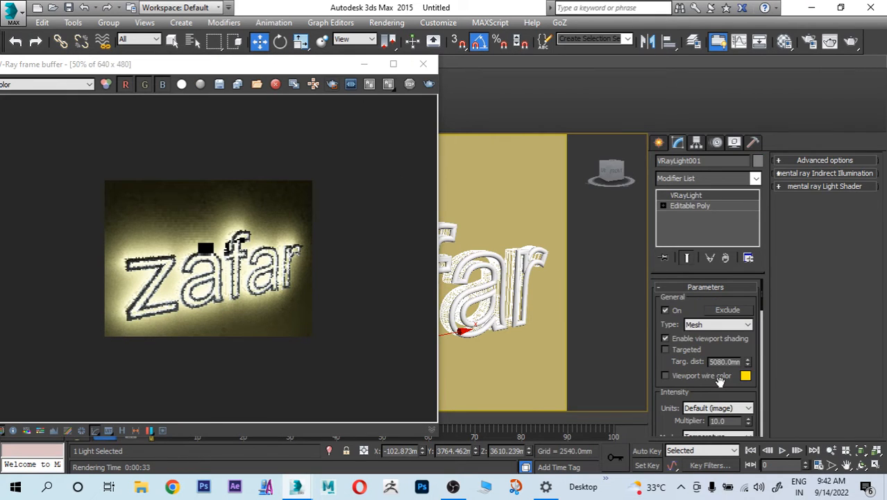
- Set the mesh light's mode to Color and its multiplier to 3, and re-render the sign
{"action": "left_click_drag", "start_coordinate": [721, 381], "coordinate": [713, 289]}
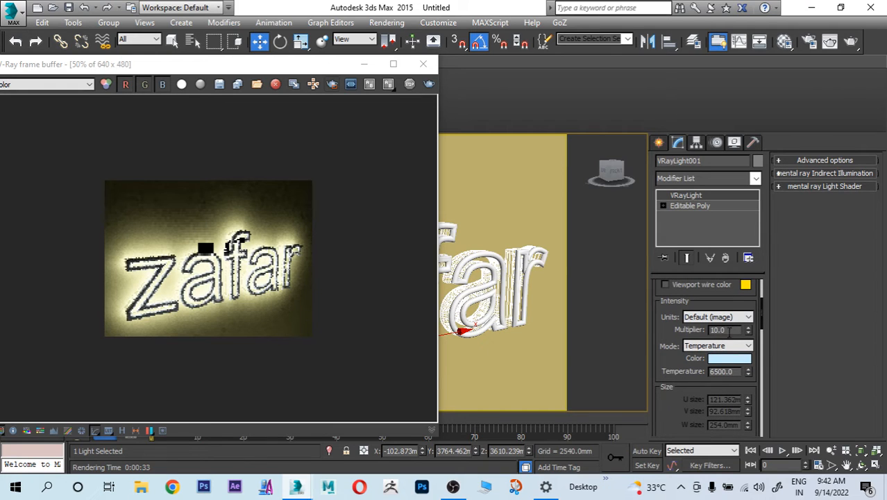
{"action": "left_click", "coordinate": [726, 330]}
{"action": "left_click", "coordinate": [714, 345]}
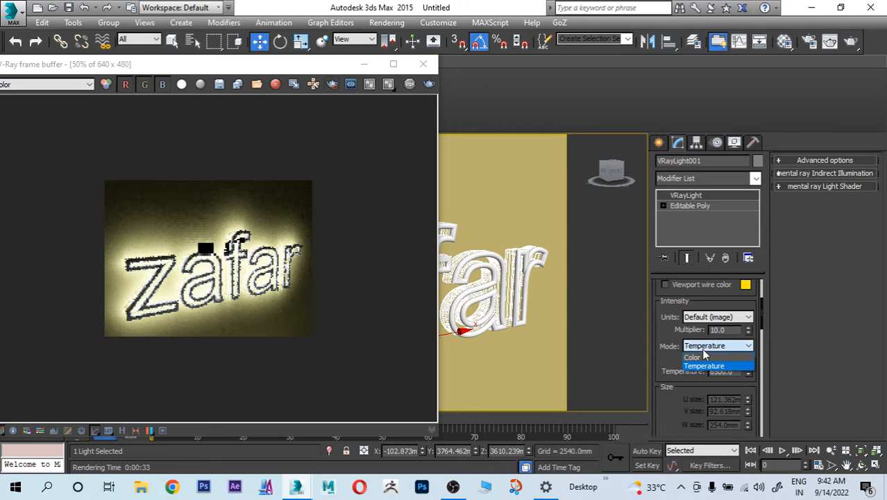
{"action": "left_click", "coordinate": [693, 357]}
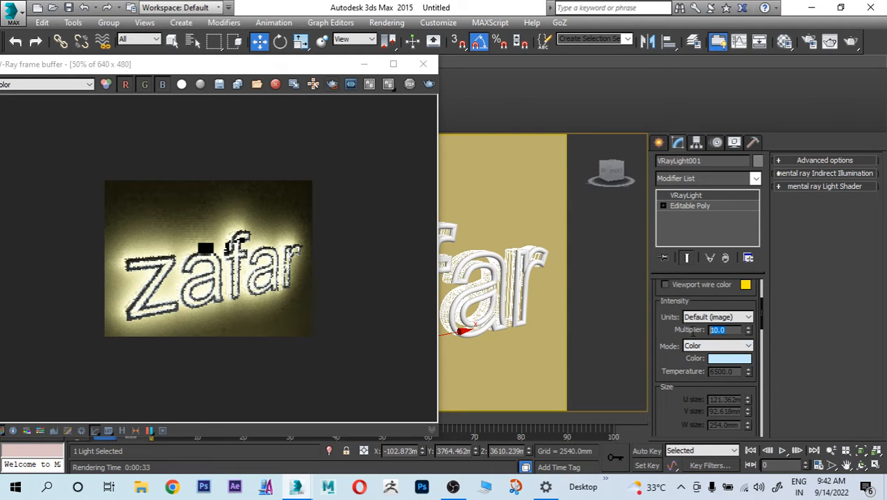
{"action": "type", "text": "3"}
{"action": "key", "text": "Return"}
{"action": "left_click", "coordinate": [430, 84]}
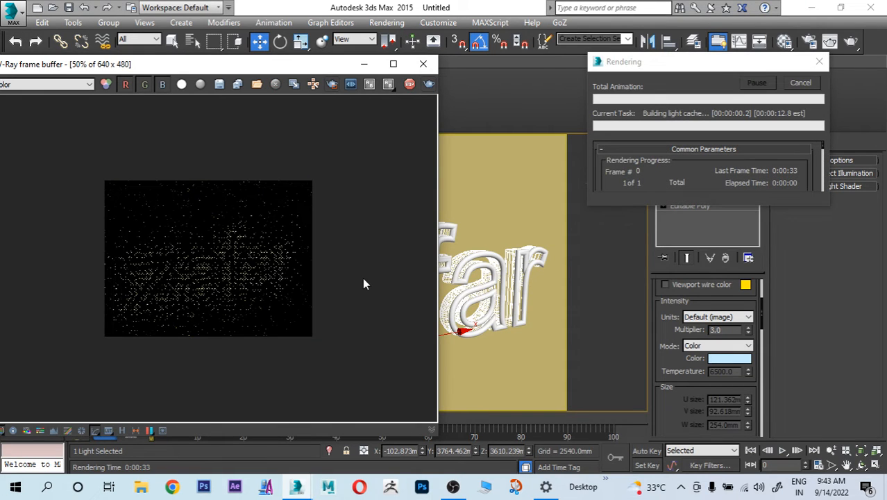
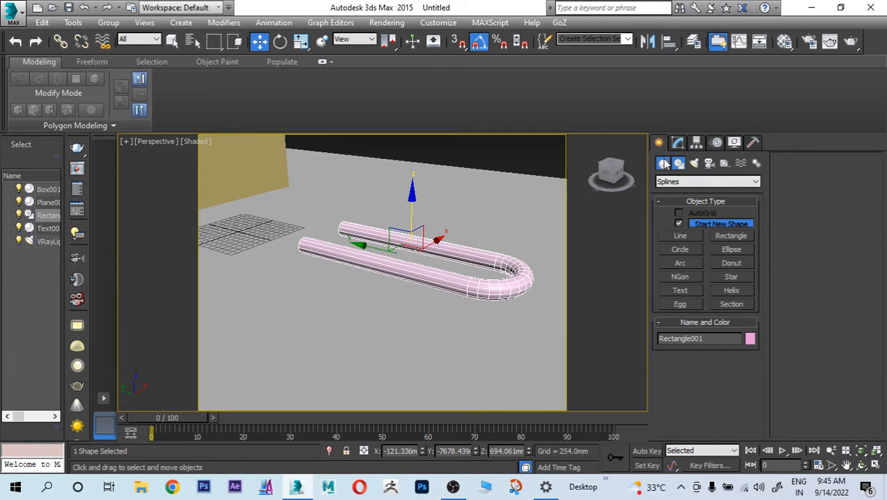
- Create a cylinder about 993 mm in radius and 958 mm high on the ground plane beside the U-shaped tube
{"action": "left_click", "coordinate": [663, 162]}
{"action": "left_click", "coordinate": [680, 252]}
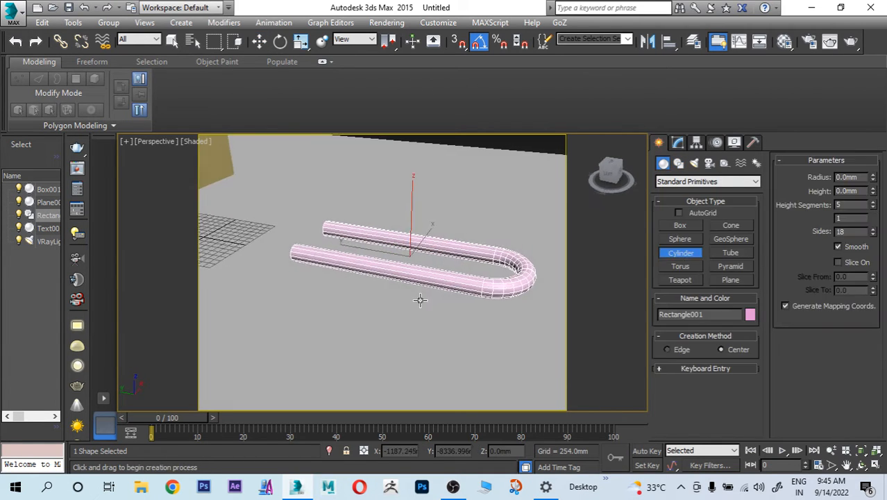
{"action": "left_click_drag", "start_coordinate": [370, 329], "coordinate": [397, 330]}
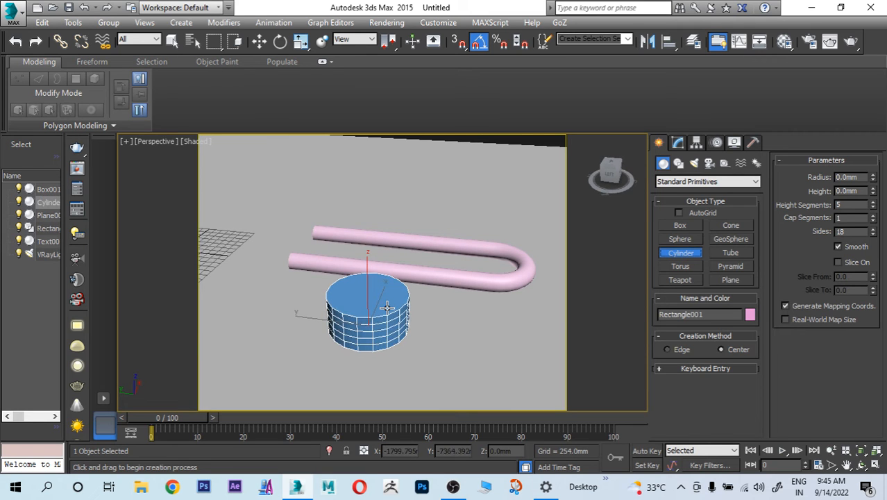
{"action": "left_click", "coordinate": [387, 306]}
{"action": "key", "text": "w"}
- Set the cylinder's cap segments to 2 and its sides to 26
{"action": "left_click", "coordinate": [678, 142]}
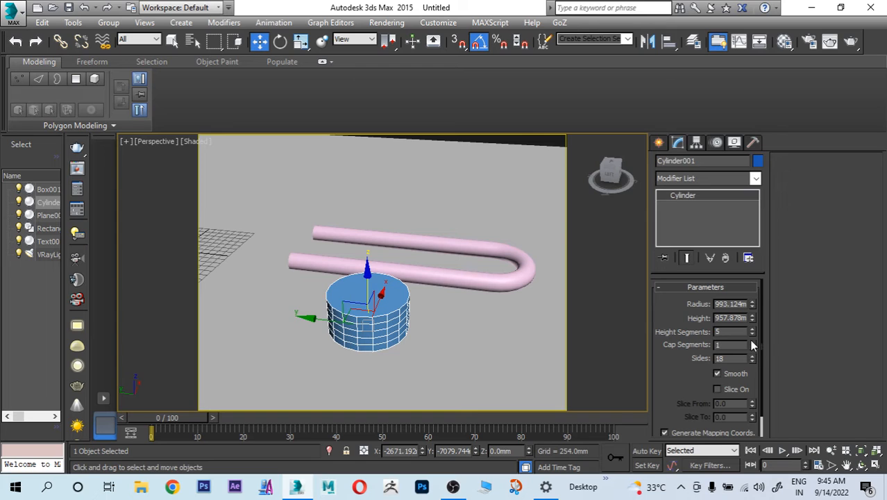
{"action": "left_click", "coordinate": [753, 343]}
{"action": "middle_click_drag", "start_coordinate": [454, 339], "coordinate": [463, 341], "text": "alt"}
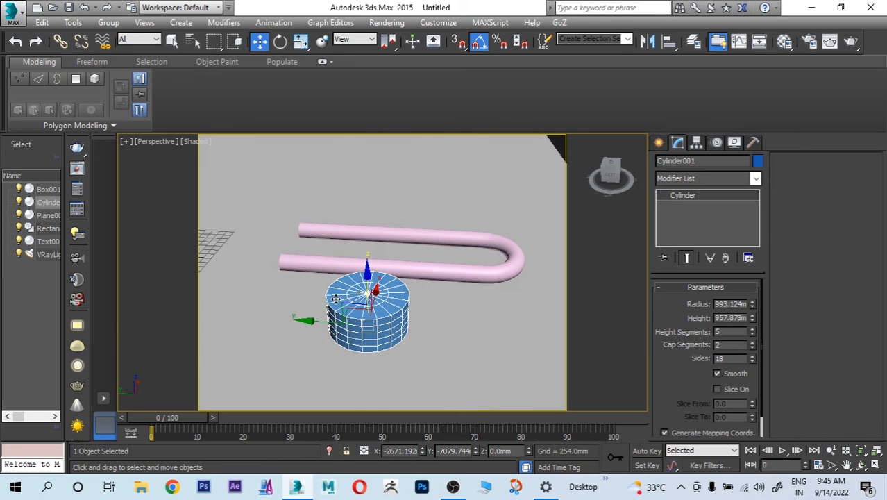
{"action": "left_click_drag", "start_coordinate": [752, 353], "coordinate": [751, 356]}
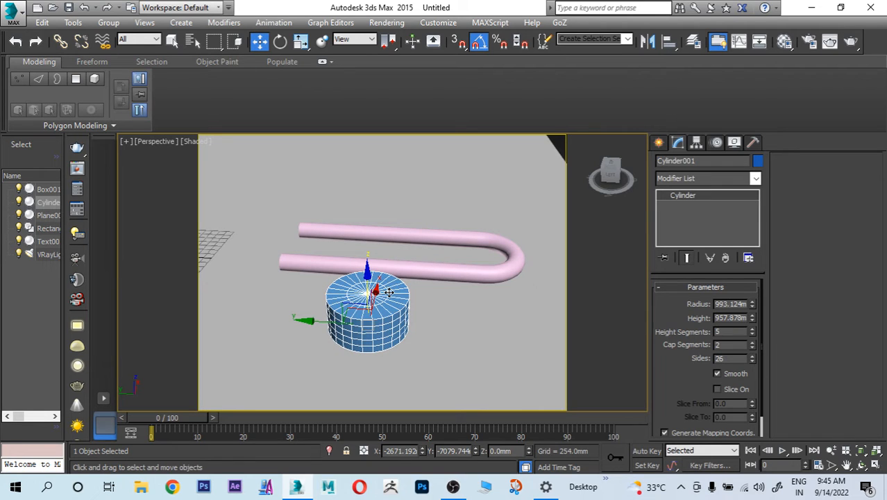
- Rotate the cylinder onto its side so its flat end faces along the U-shaped tube
{"action": "key", "text": "e"}
{"action": "left_click_drag", "start_coordinate": [406, 292], "coordinate": [413, 298]}
{"action": "key", "text": "w"}
{"action": "middle_click_drag", "start_coordinate": [452, 294], "coordinate": [422, 297], "text": "alt"}
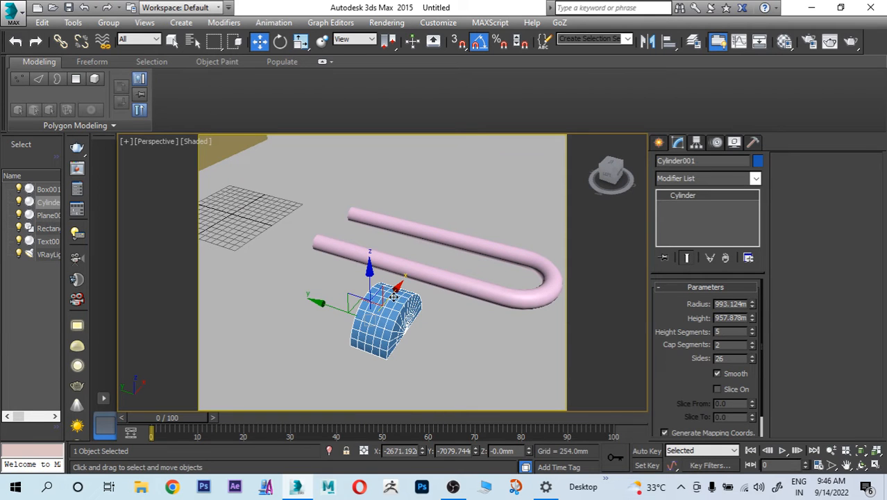
- Move the cylinder to the open ends of the U-shaped tube and enlarge it to cover both ends
{"action": "left_click_drag", "start_coordinate": [390, 293], "coordinate": [413, 230]}
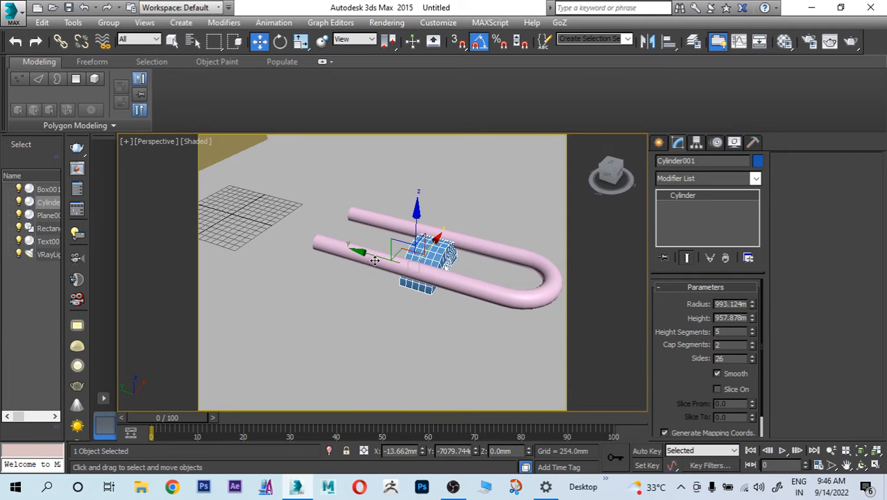
{"action": "left_click_drag", "start_coordinate": [368, 251], "coordinate": [335, 174]}
{"action": "key", "text": "r"}
{"action": "key", "text": "w"}
{"action": "middle_click_drag", "start_coordinate": [336, 173], "coordinate": [326, 182], "text": "alt"}
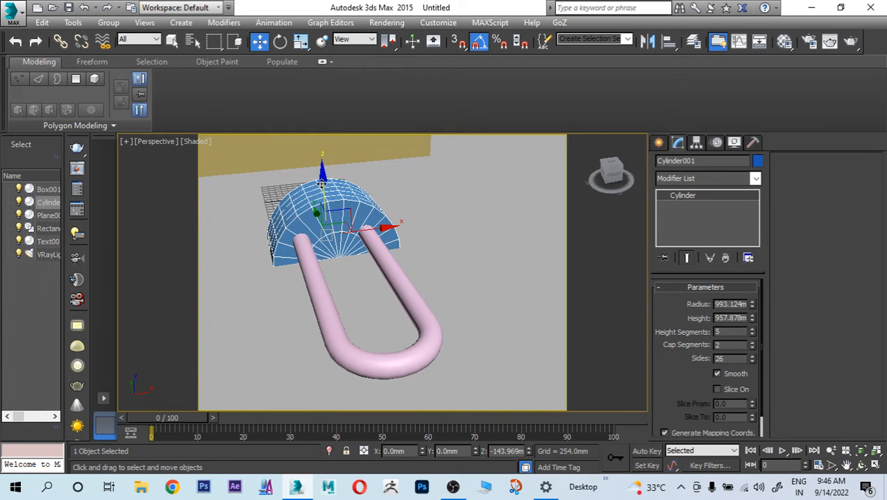
- Raise the cylinder and U-shaped tube together above the ground plane, bringing the tube to about Z 3176 mm, and deselect them
{"action": "left_click", "coordinate": [386, 251]}
{"action": "left_click", "coordinate": [340, 222], "text": "ctrl"}
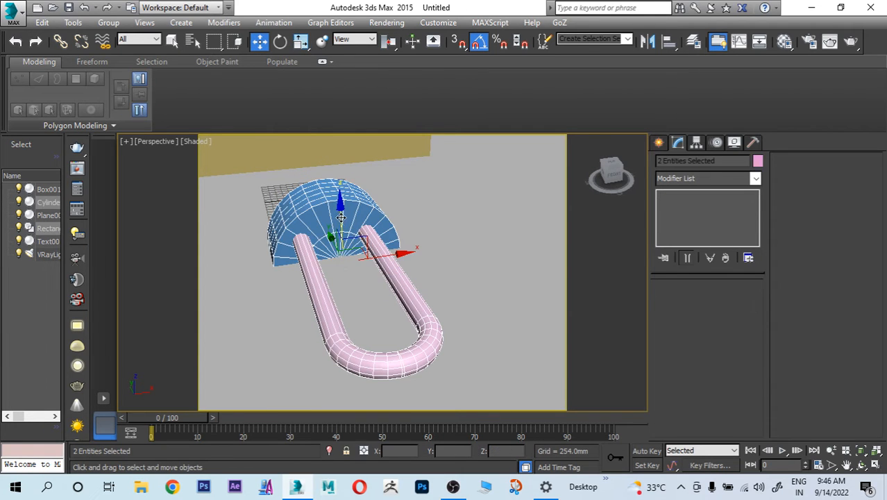
{"action": "left_click_drag", "start_coordinate": [341, 215], "coordinate": [336, 162]}
{"action": "middle_click_drag", "start_coordinate": [336, 162], "coordinate": [436, 172], "text": "alt"}
{"action": "left_click", "coordinate": [436, 172]}
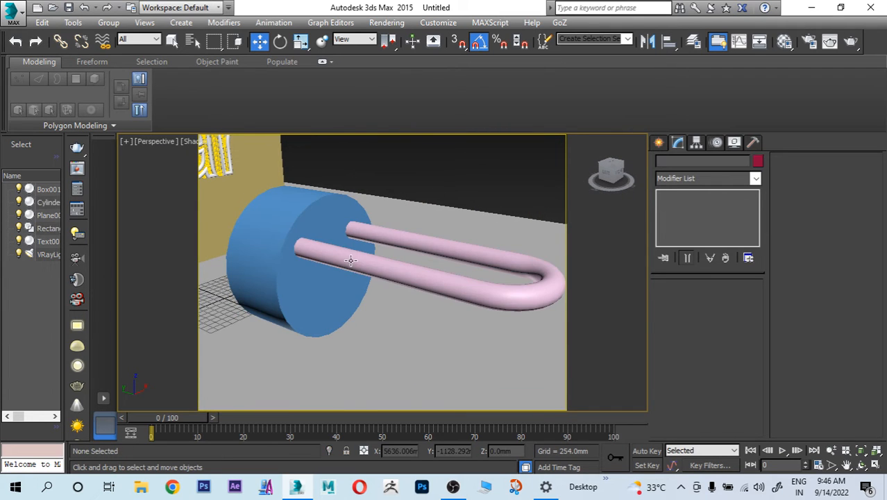
- Clone the U-shaped tube as one Copy straight below the original, at about Z 1962 mm
{"action": "left_click", "coordinate": [373, 238]}
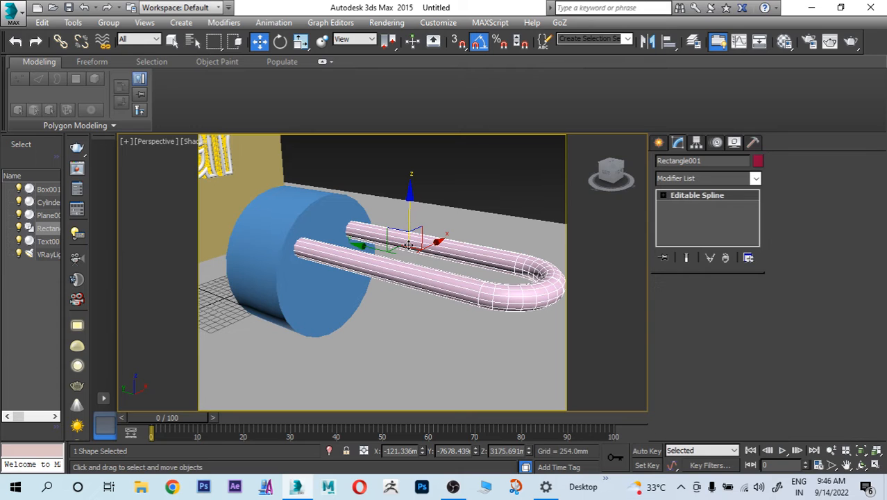
{"action": "left_click_drag", "start_coordinate": [413, 266], "coordinate": [420, 323], "text": "shift"}
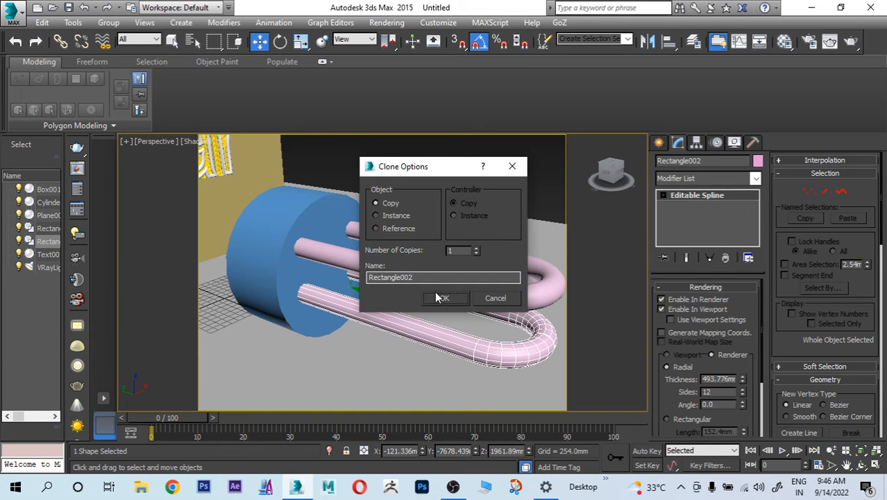
{"action": "left_click", "coordinate": [436, 294]}
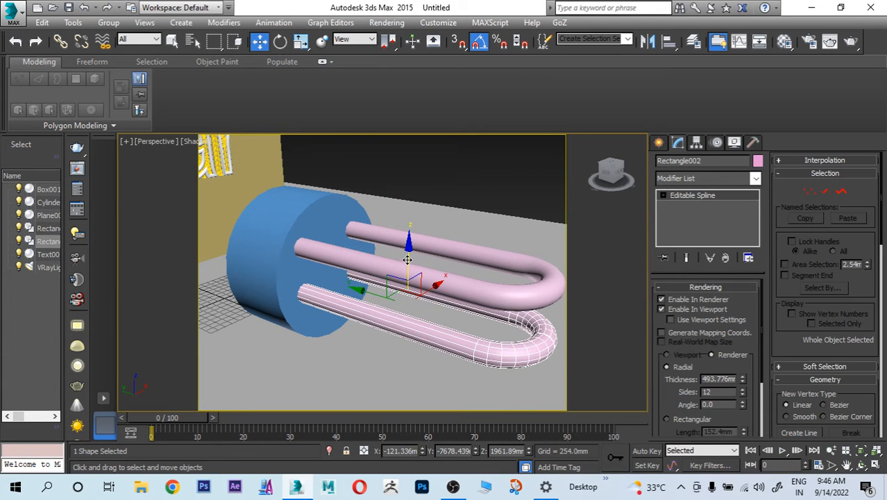
- Raise the lower U-shaped tube to about Z 2062 mm and convert it to an Editable Poly
{"action": "left_click_drag", "start_coordinate": [407, 264], "coordinate": [407, 259]}
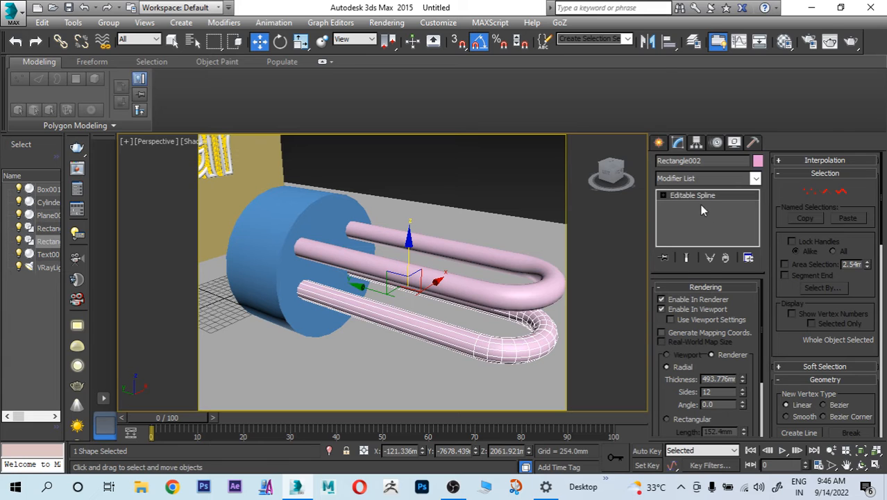
{"action": "right_click", "coordinate": [498, 275]}
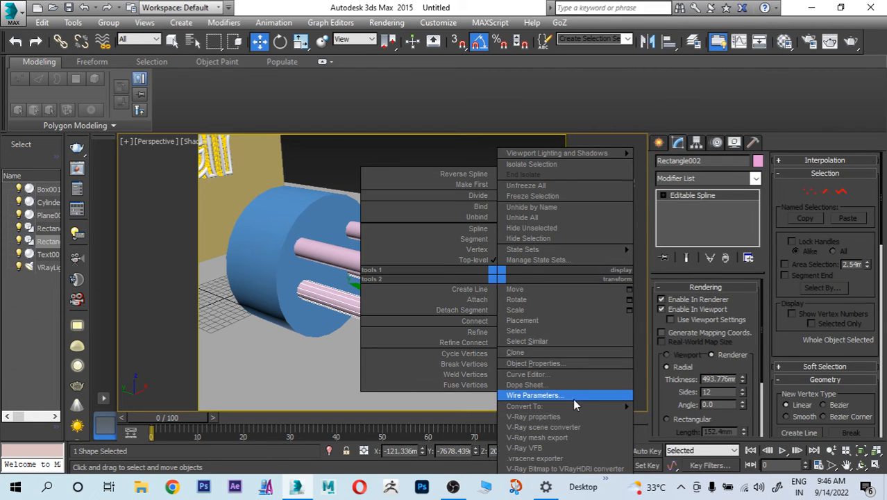
{"action": "mouse_move", "coordinate": [574, 407]}
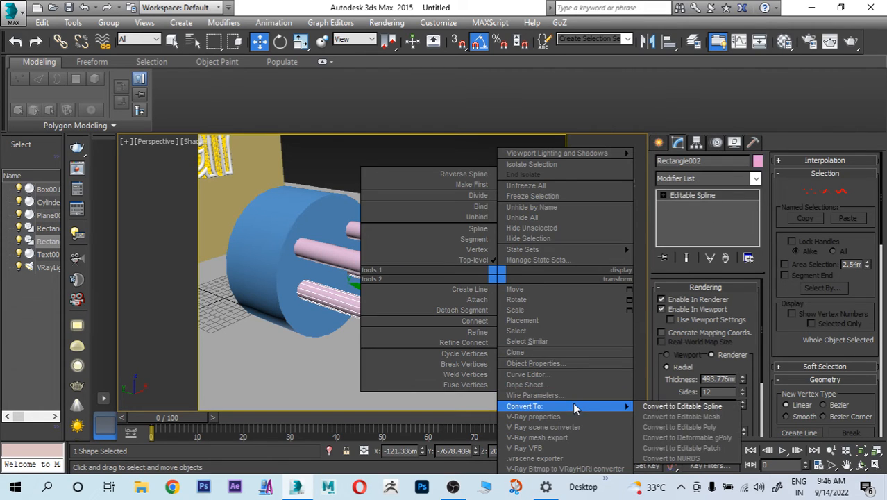
{"action": "left_click", "coordinate": [677, 427]}
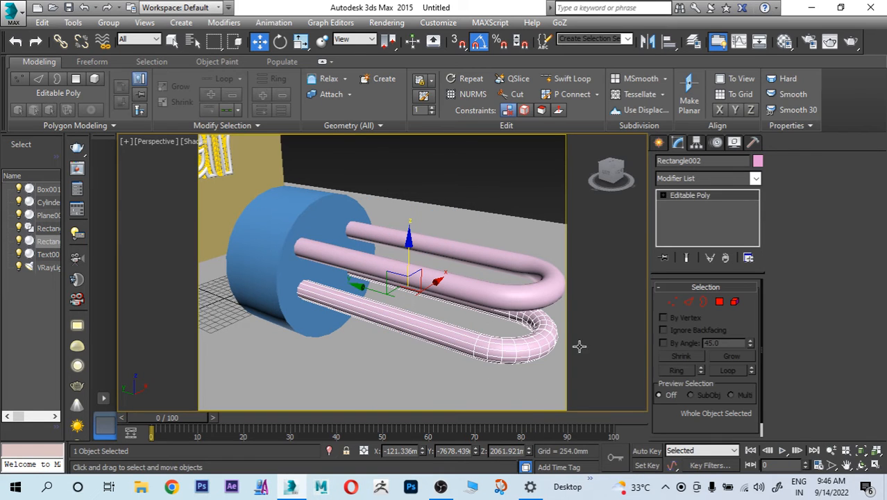
- Attach the upper U-shaped tube to the lower one so both form a single Editable Poly
{"action": "left_click", "coordinate": [795, 257]}
{"action": "left_click", "coordinate": [519, 290]}
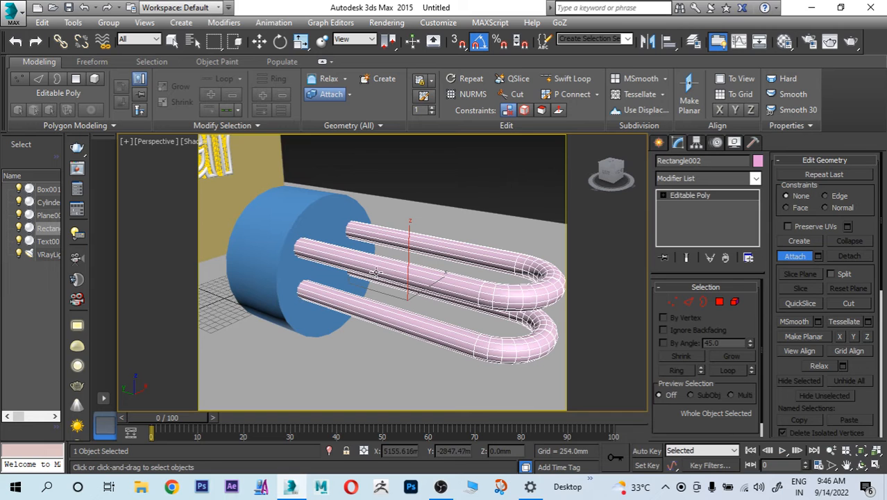
{"action": "key", "text": "w"}
- Assign the white VRayMtl Material #2 to the cylinder base
{"action": "left_click", "coordinate": [270, 255]}
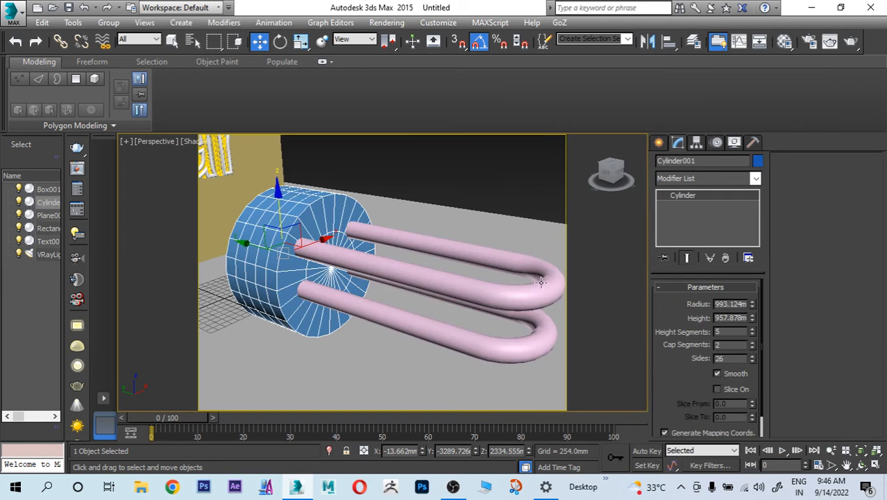
{"action": "key", "text": "m"}
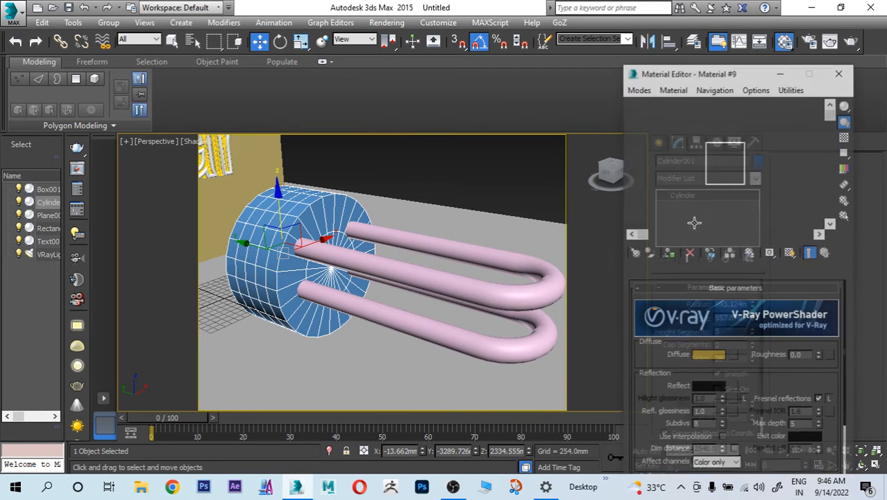
{"action": "left_click", "coordinate": [676, 121]}
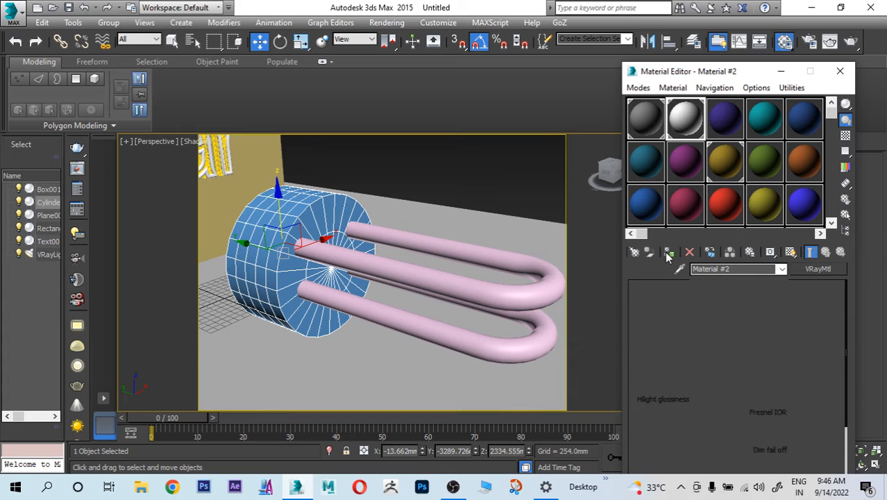
{"action": "left_click", "coordinate": [668, 252]}
- Assign the grey material from the first sample slot to the joined U-shaped tubes and close the Material Editor
{"action": "left_click", "coordinate": [438, 280]}
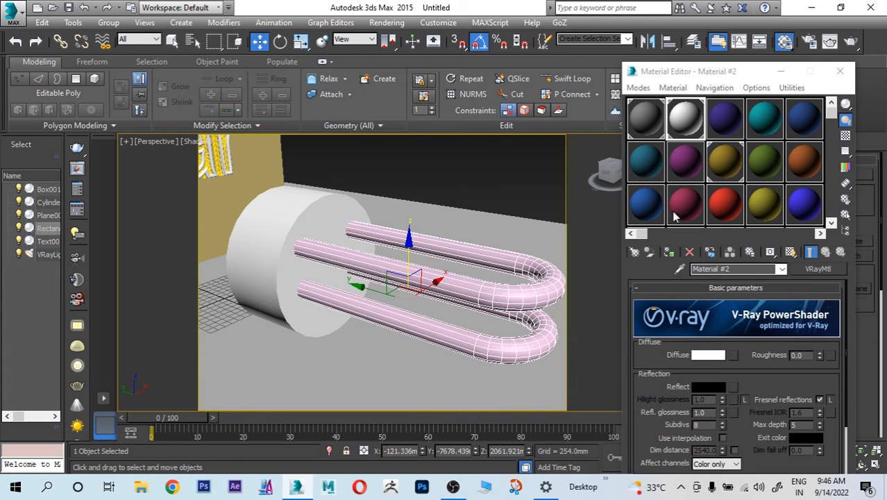
{"action": "left_click", "coordinate": [641, 133]}
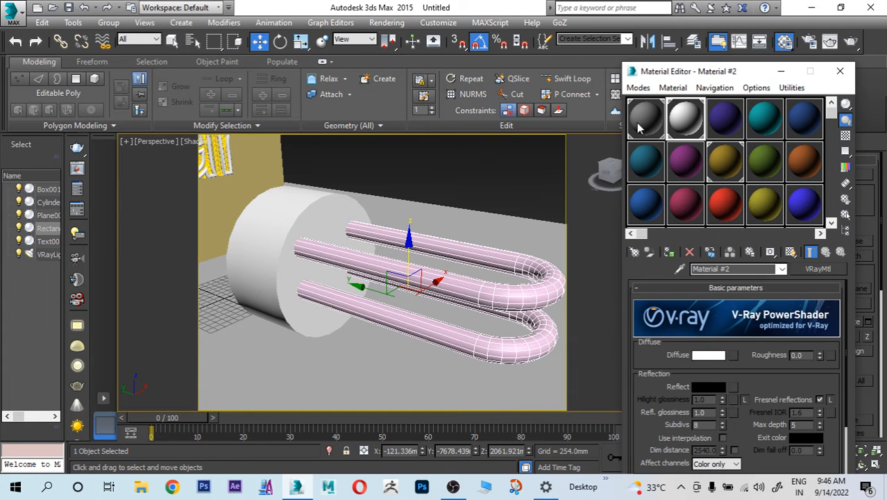
{"action": "left_click", "coordinate": [671, 252]}
{"action": "left_click", "coordinate": [839, 72]}
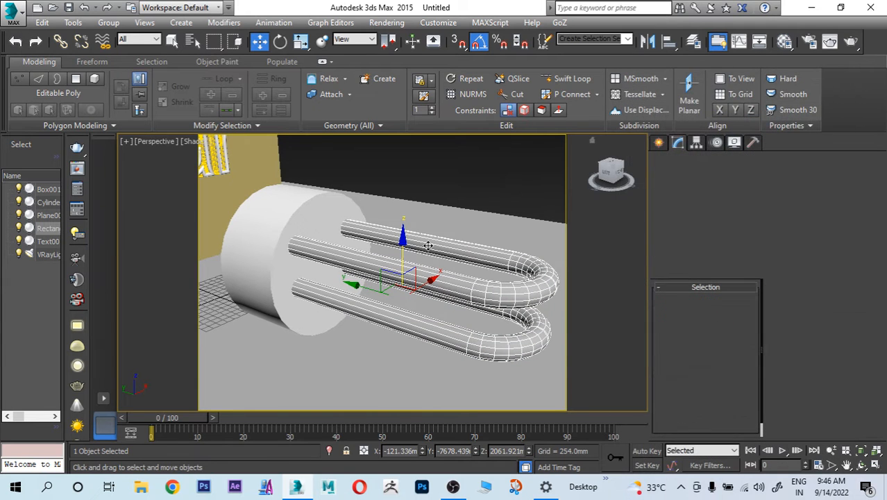
- Create a VRayLight of type Mesh with multiplier 3.0 on the ground plane in front of the lamp
{"action": "scroll", "coordinate": [432, 275], "scroll_direction": "down", "scroll_amount": 5}
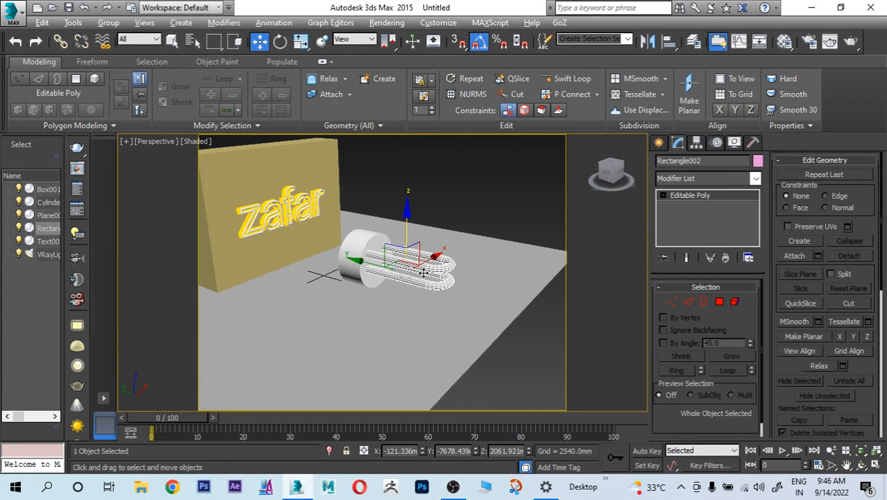
{"action": "middle_click_drag", "start_coordinate": [424, 275], "coordinate": [435, 273], "text": "alt"}
{"action": "left_click", "coordinate": [659, 143]}
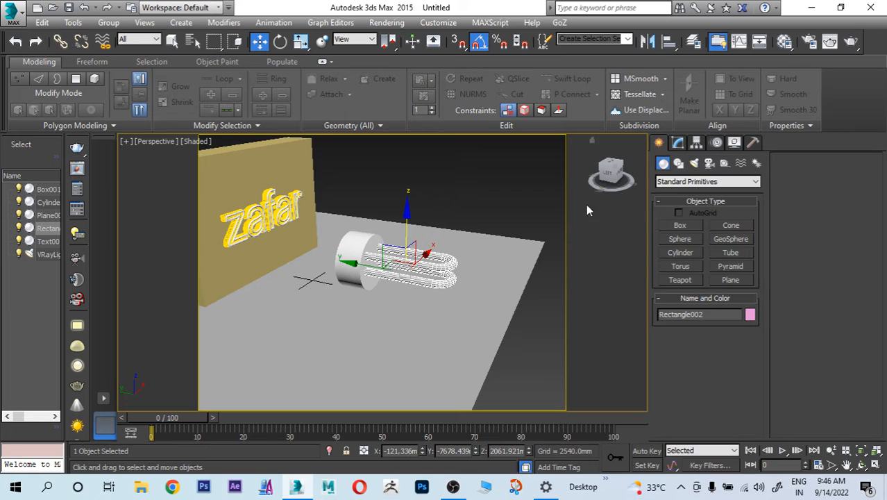
{"action": "left_click", "coordinate": [694, 164]}
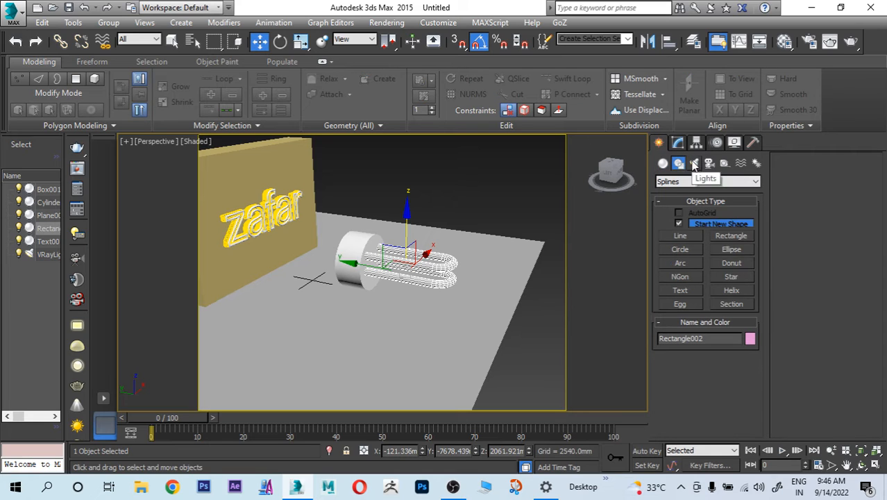
{"action": "left_click", "coordinate": [709, 182]}
{"action": "left_click", "coordinate": [692, 219]}
{"action": "left_click", "coordinate": [686, 226]}
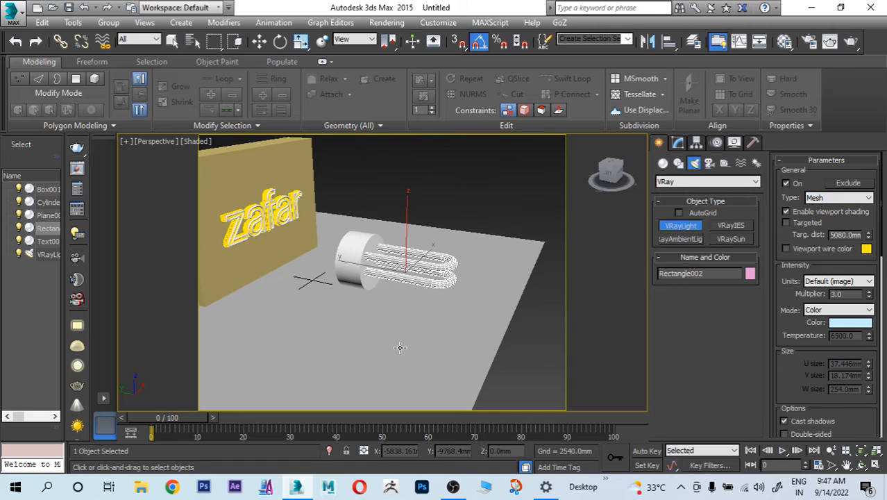
{"action": "left_click_drag", "start_coordinate": [383, 338], "coordinate": [394, 352]}
- Move the new mesh light along Y to about -7381 mm and raise it to about Z 550 mm
{"action": "key", "text": "w"}
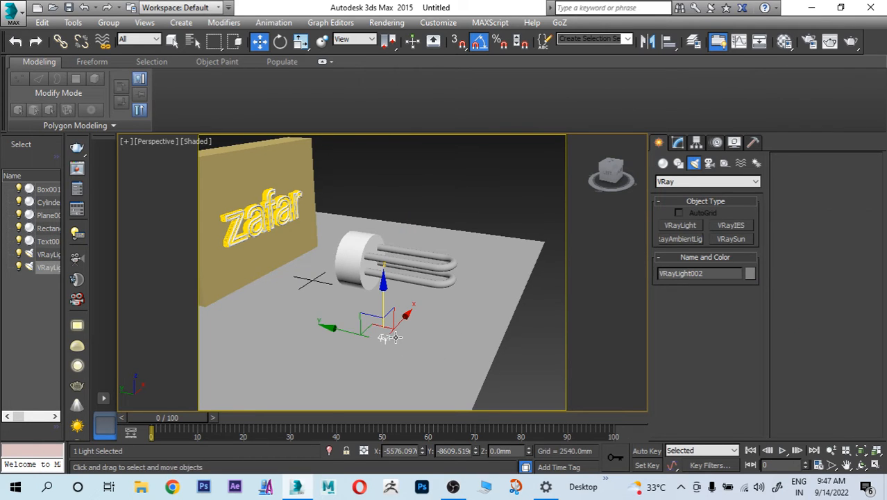
{"action": "left_click_drag", "start_coordinate": [340, 328], "coordinate": [321, 325]}
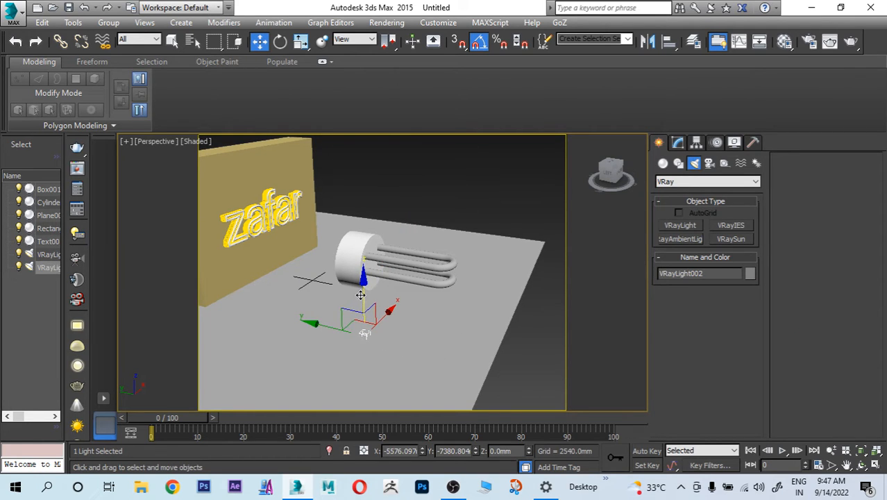
{"action": "left_click_drag", "start_coordinate": [362, 300], "coordinate": [364, 293]}
- Pick the joined U-shaped tubes as the mesh for the new VRayLight, with Replace mesh with light enabled
{"action": "left_click", "coordinate": [678, 141]}
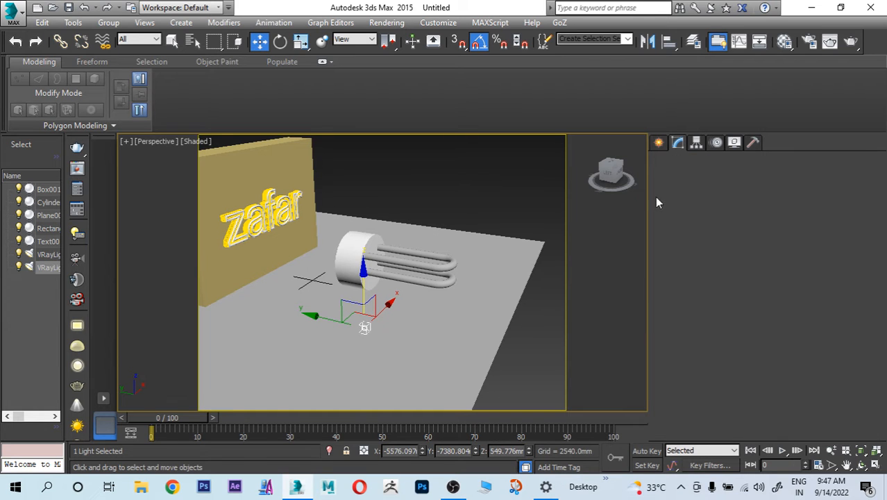
{"action": "scroll", "coordinate": [667, 347], "scroll_direction": "down", "scroll_amount": 5}
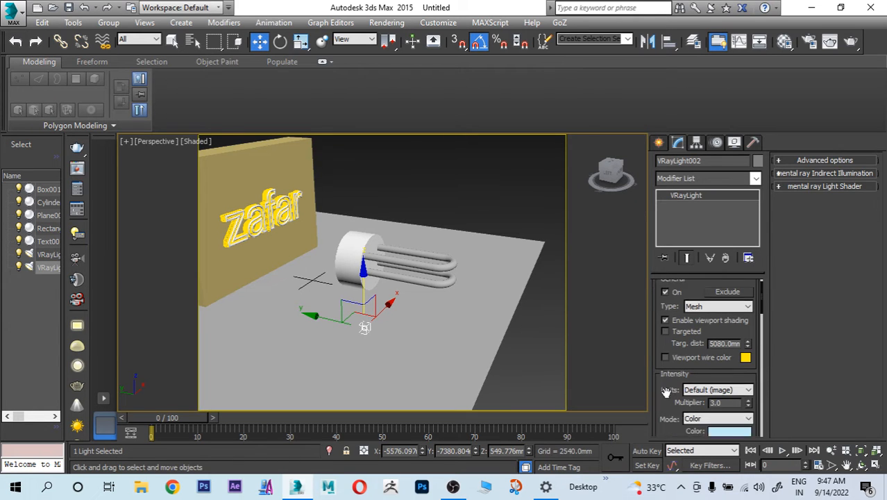
{"action": "scroll", "coordinate": [666, 333], "scroll_direction": "down", "scroll_amount": 6}
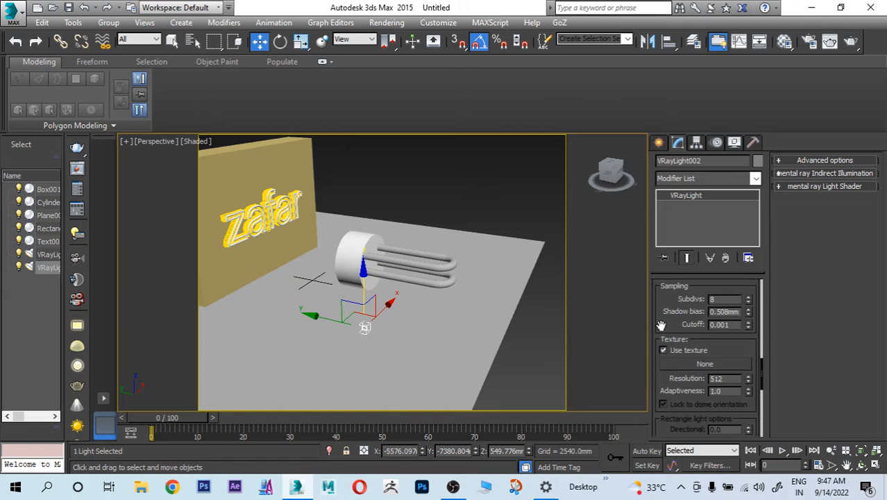
{"action": "scroll", "coordinate": [661, 327], "scroll_direction": "down", "scroll_amount": 2}
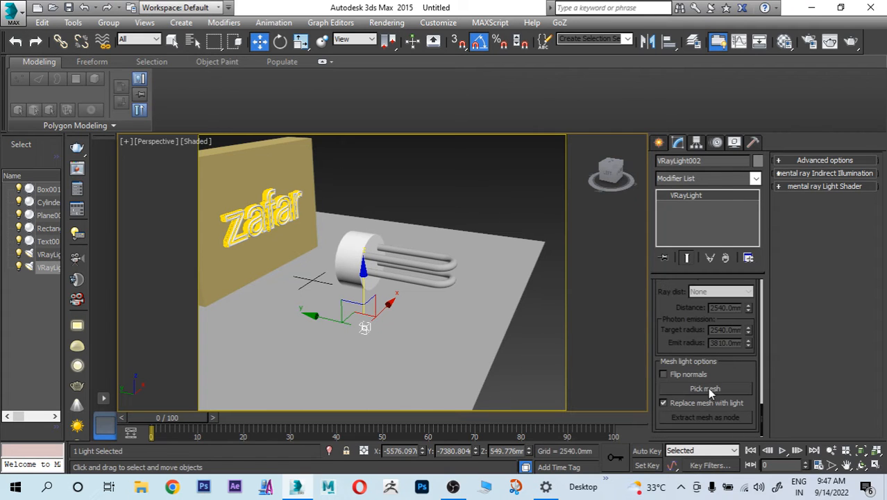
{"action": "left_click", "coordinate": [705, 389]}
{"action": "scroll", "coordinate": [443, 292], "scroll_direction": "up", "scroll_amount": 2}
{"action": "left_click", "coordinate": [450, 278]}
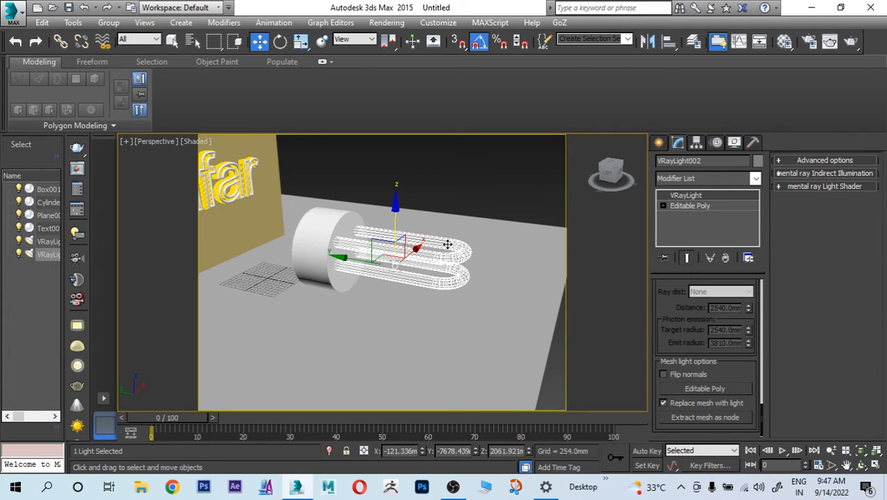
- Add the cylinder base to the selected tube light and group the two under the default name
{"action": "scroll", "coordinate": [448, 244], "scroll_direction": "down", "scroll_amount": 2}
{"action": "left_click", "coordinate": [349, 235], "text": "ctrl"}
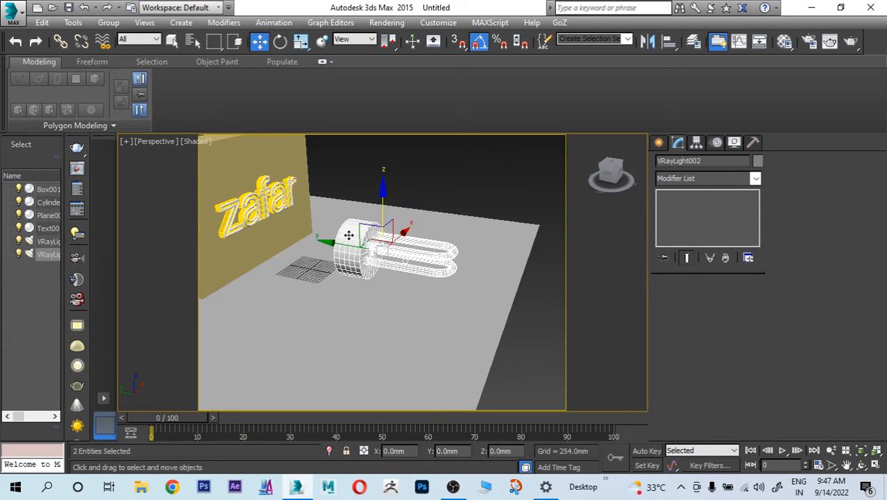
{"action": "left_click", "coordinate": [108, 22]}
{"action": "left_click", "coordinate": [124, 38]}
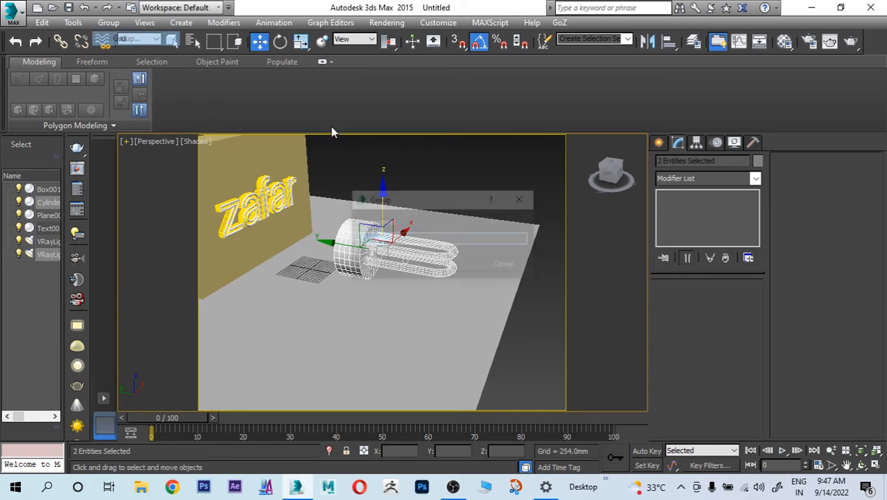
{"action": "left_click", "coordinate": [453, 267]}
- Scale the lamp group down uniformly in two passes until it is small beside the wall sign
{"action": "key", "text": "r"}
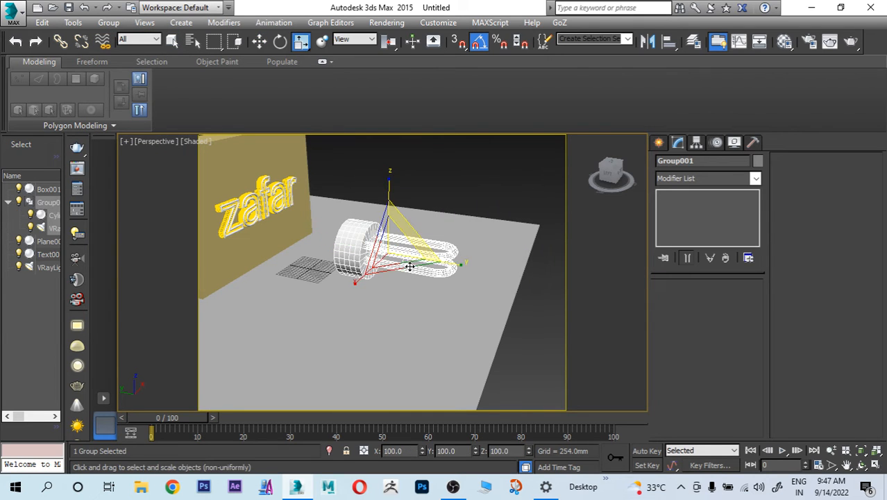
{"action": "middle_click_drag", "start_coordinate": [471, 280], "coordinate": [440, 270], "text": "alt"}
{"action": "left_click_drag", "start_coordinate": [387, 244], "coordinate": [377, 296]}
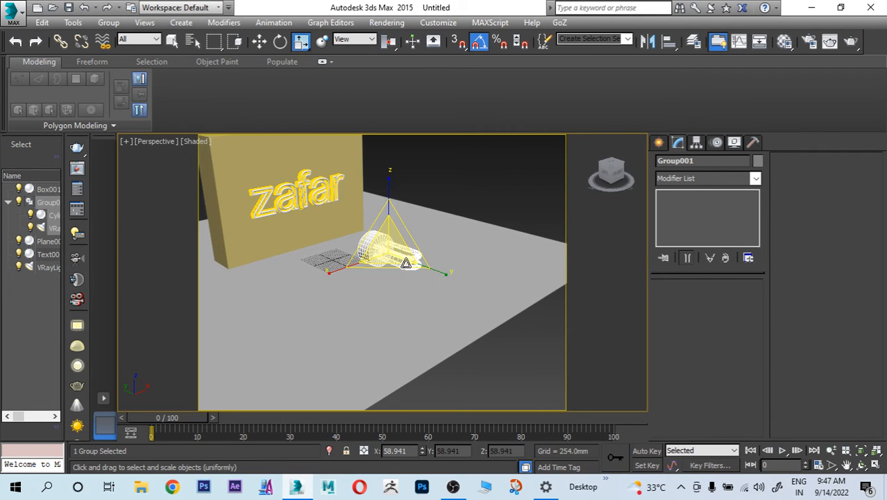
{"action": "middle_click_drag", "start_coordinate": [397, 244], "coordinate": [419, 296]}
{"action": "left_click_drag", "start_coordinate": [419, 297], "coordinate": [413, 321]}
- Move the lamp group to the front of the wall's left end, at about X -6674, Y 3068 mm
{"action": "key", "text": "w"}
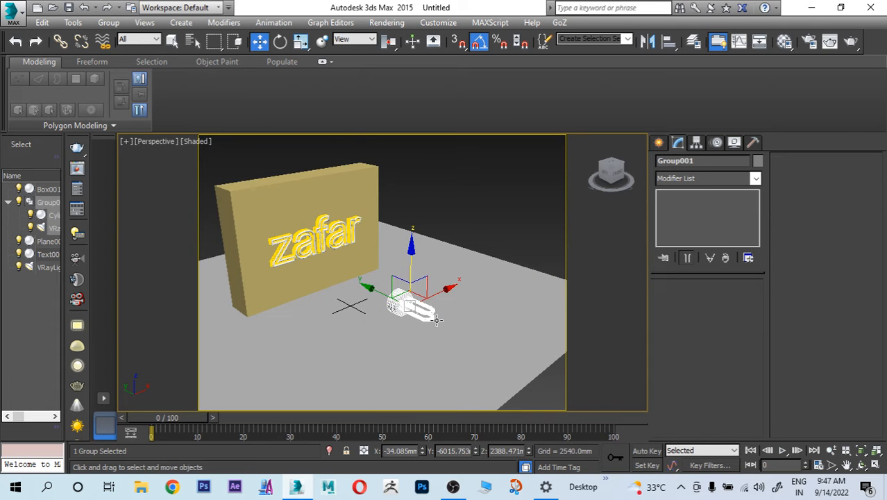
{"action": "middle_click_drag", "start_coordinate": [409, 311], "coordinate": [400, 302], "text": "alt"}
{"action": "left_click_drag", "start_coordinate": [379, 301], "coordinate": [313, 285]}
{"action": "middle_click_drag", "start_coordinate": [312, 285], "coordinate": [325, 278], "text": "alt"}
{"action": "left_click_drag", "start_coordinate": [329, 273], "coordinate": [251, 295]}
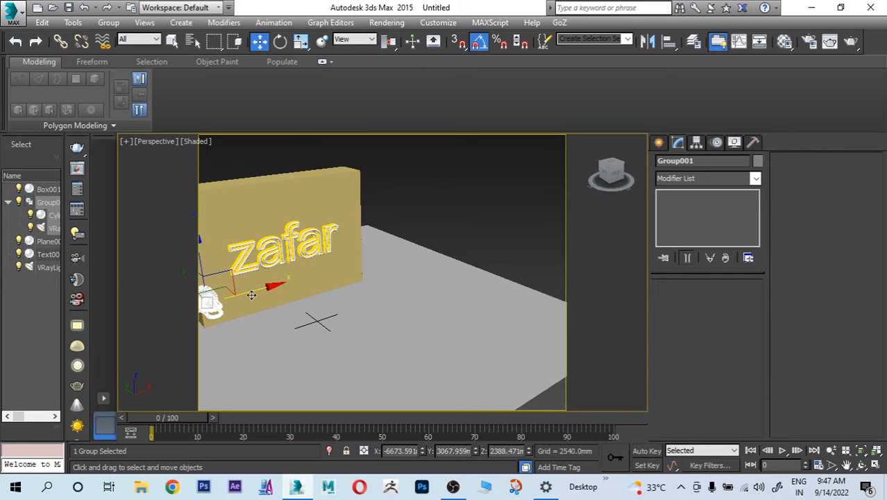
{"action": "middle_click_drag", "start_coordinate": [296, 279], "coordinate": [352, 295]}
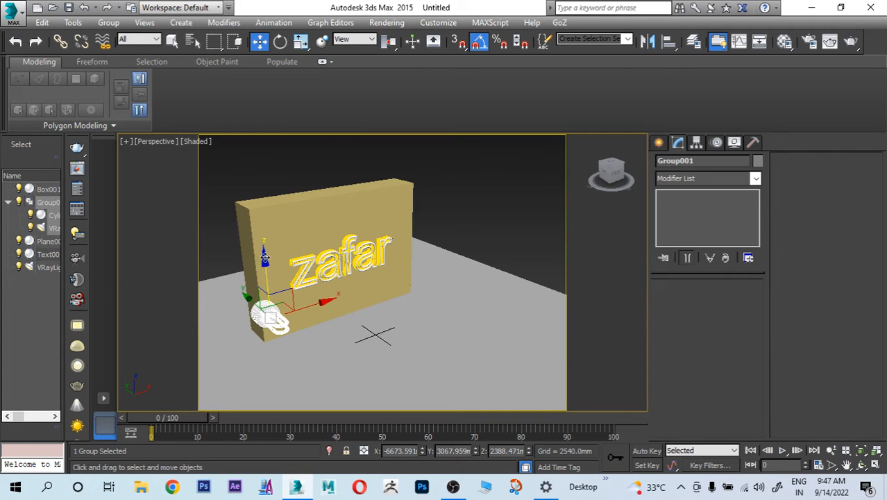
- Raise the lamp group to about Z 5218 mm and shift it toward the sign text, to about X -5625 mm
{"action": "left_click_drag", "start_coordinate": [263, 258], "coordinate": [261, 219]}
{"action": "left_click_drag", "start_coordinate": [312, 266], "coordinate": [325, 270]}
{"action": "middle_click_drag", "start_coordinate": [325, 270], "coordinate": [333, 292], "text": "alt"}
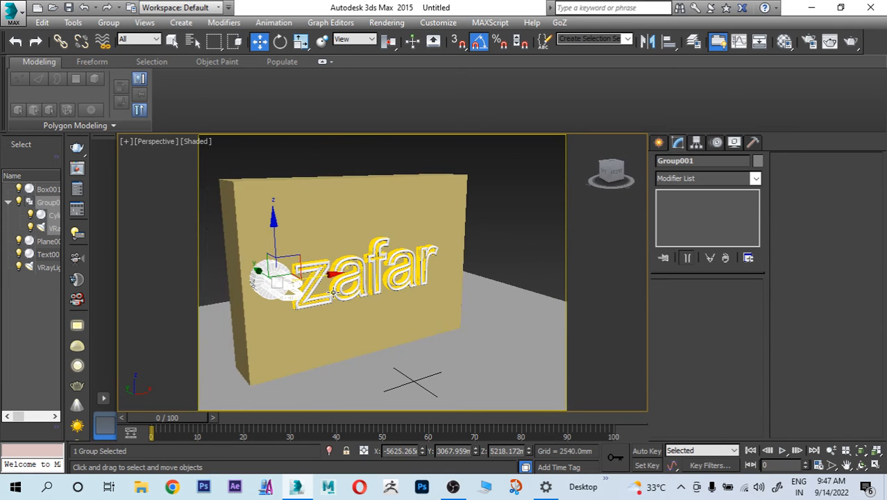
- Clone the lamp group once along X to the other end of the sign text, at about X 5191 mm
{"action": "left_click_drag", "start_coordinate": [328, 277], "coordinate": [506, 269], "text": "shift"}
{"action": "left_click", "coordinate": [445, 297]}
{"action": "middle_click_drag", "start_coordinate": [450, 296], "coordinate": [551, 276], "text": "alt"}
{"action": "left_click", "coordinate": [550, 276]}
{"action": "left_click", "coordinate": [477, 258]}
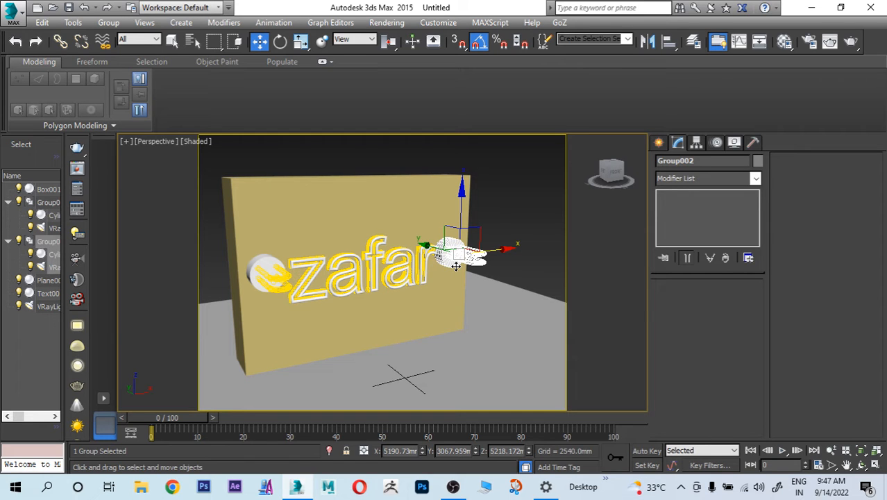
{"action": "middle_click_drag", "start_coordinate": [456, 266], "coordinate": [513, 267], "text": "alt"}
- Enlarge the wall box behind the sign to about 453% in X and 225% in Z
{"action": "left_click", "coordinate": [354, 232]}
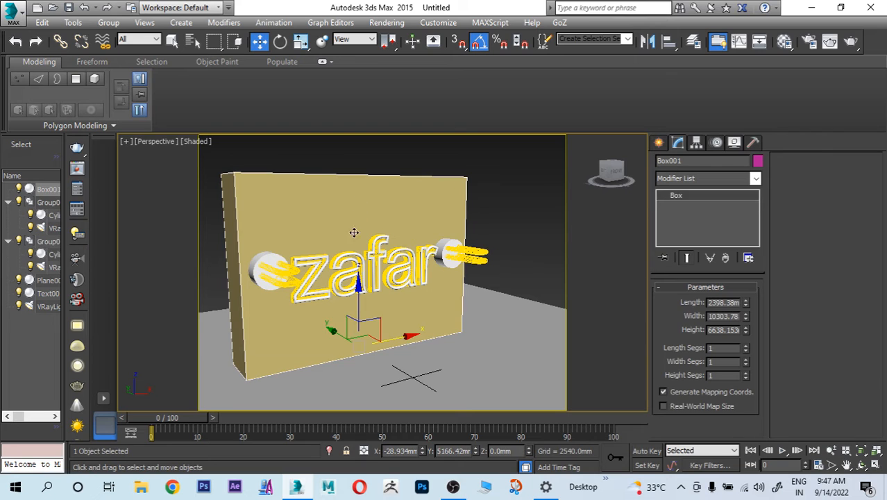
{"action": "key", "text": "r"}
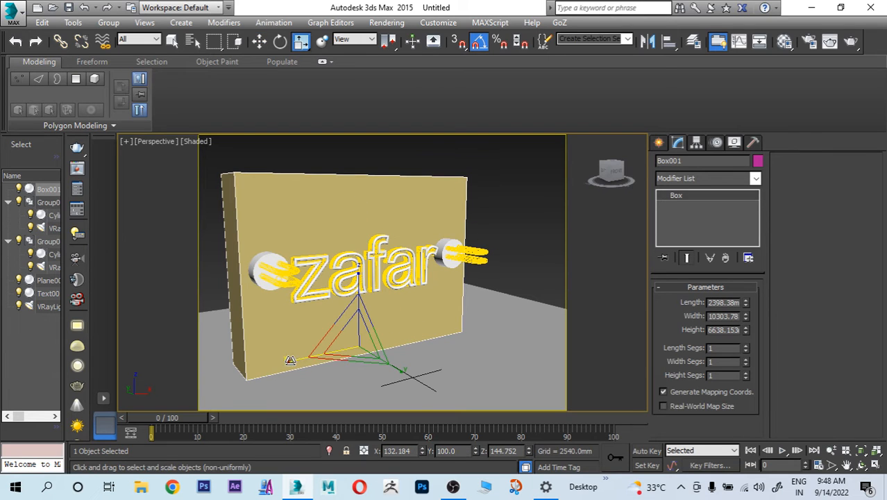
{"action": "left_click_drag", "start_coordinate": [291, 360], "coordinate": [257, 374]}
{"action": "left_click_drag", "start_coordinate": [356, 342], "coordinate": [258, 369]}
- Render the perspective view with V-Ray and reposition the frame buffer window to check the lit lamps and sign
{"action": "left_click", "coordinate": [852, 41]}
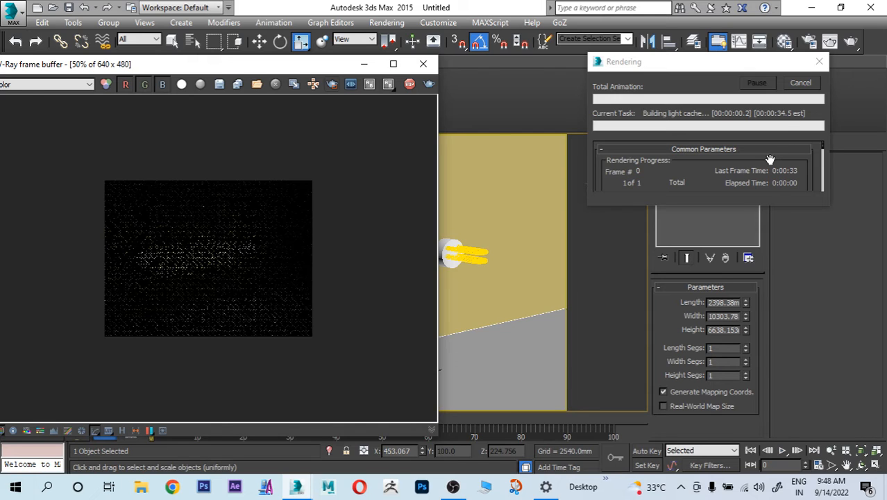
{"action": "left_click_drag", "start_coordinate": [389, 63], "coordinate": [446, 66]}
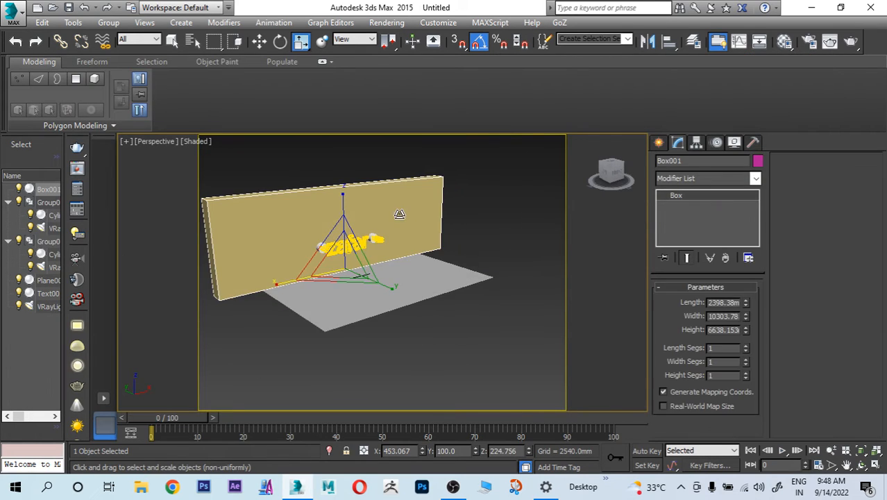
- Convert the wall box to an Editable Poly and pull its front polygon forward past the sign to form a room-sized volume
{"action": "right_click", "coordinate": [400, 209]}
{"action": "mouse_move", "coordinate": [486, 341]}
{"action": "left_click", "coordinate": [564, 353]}
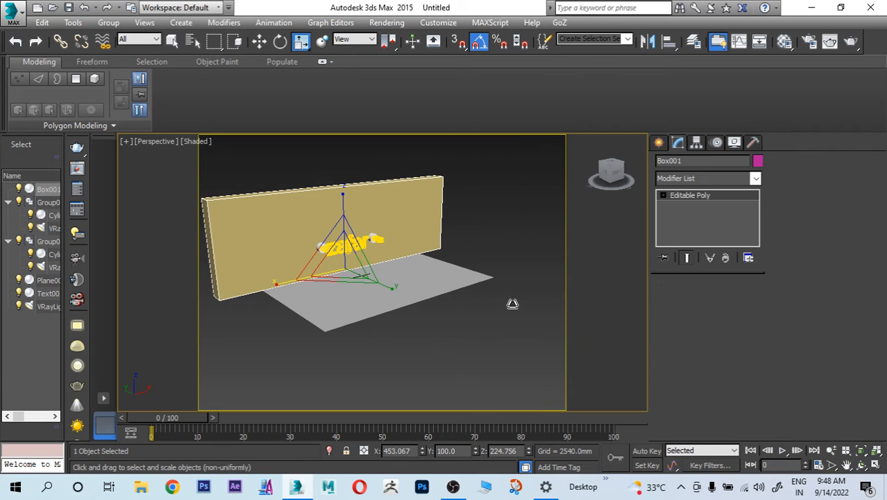
{"action": "left_click", "coordinate": [720, 304]}
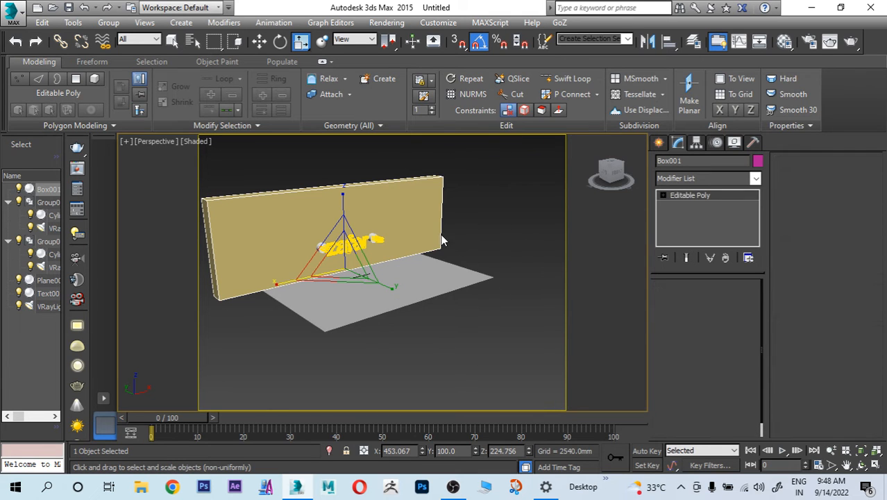
{"action": "left_click", "coordinate": [413, 222]}
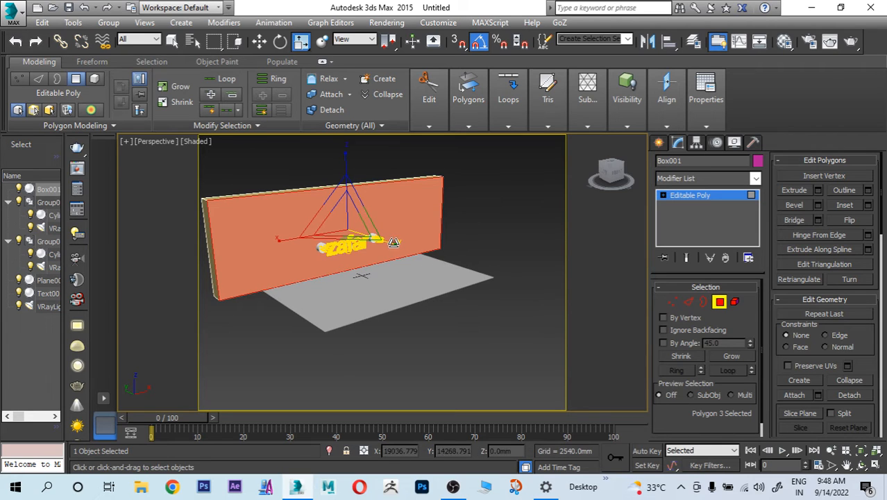
{"action": "key", "text": "w"}
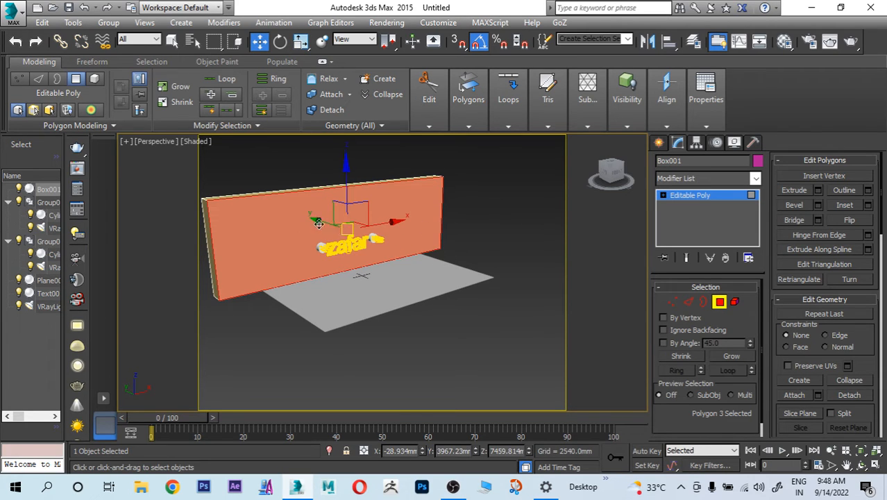
{"action": "left_click_drag", "start_coordinate": [318, 222], "coordinate": [370, 253]}
- Raise the box's top polygon to about Z 17461 mm and delete the front polygon to open the room
{"action": "middle_click_drag", "start_coordinate": [371, 252], "coordinate": [361, 234], "text": "alt"}
{"action": "left_click", "coordinate": [361, 234]}
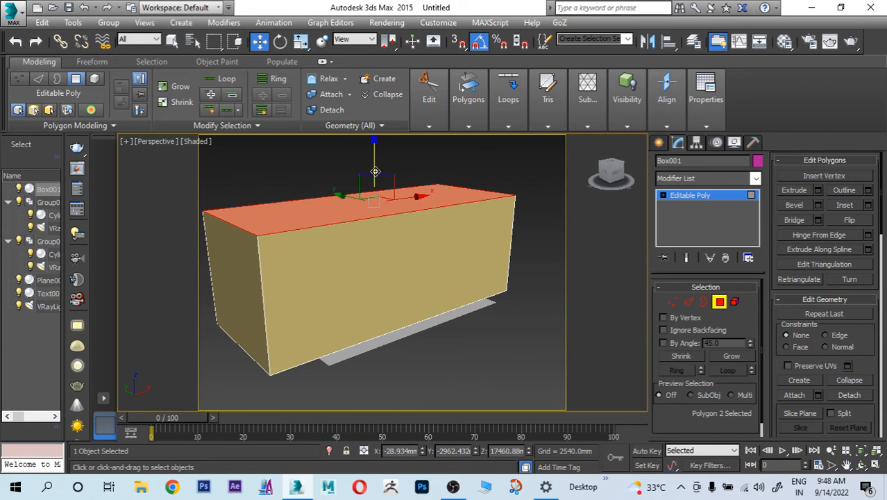
{"action": "left_click", "coordinate": [404, 248]}
{"action": "key", "text": "Delete"}
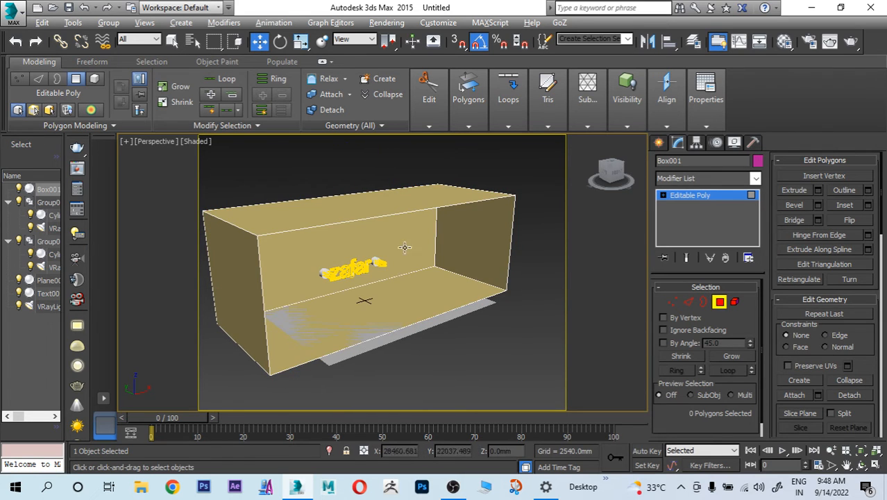
{"action": "middle_click_drag", "start_coordinate": [401, 251], "coordinate": [391, 242], "text": "alt"}
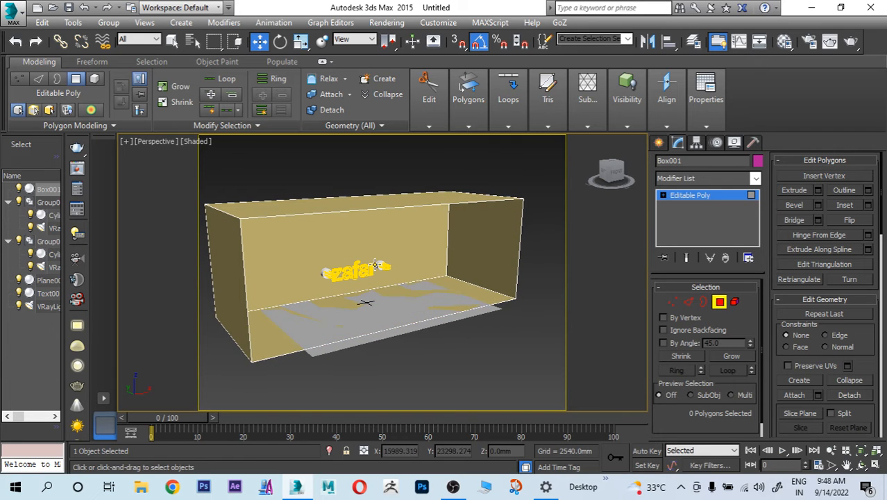
{"action": "scroll", "coordinate": [364, 311], "scroll_direction": "down", "scroll_amount": 10}
{"action": "scroll", "coordinate": [364, 311], "scroll_direction": "up", "scroll_amount": 14}
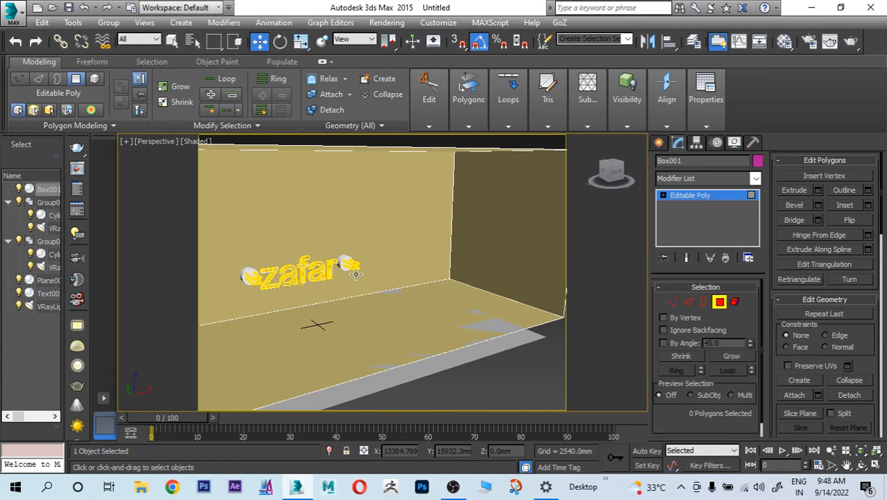
{"action": "scroll", "coordinate": [264, 249], "scroll_direction": "down", "scroll_amount": 4}
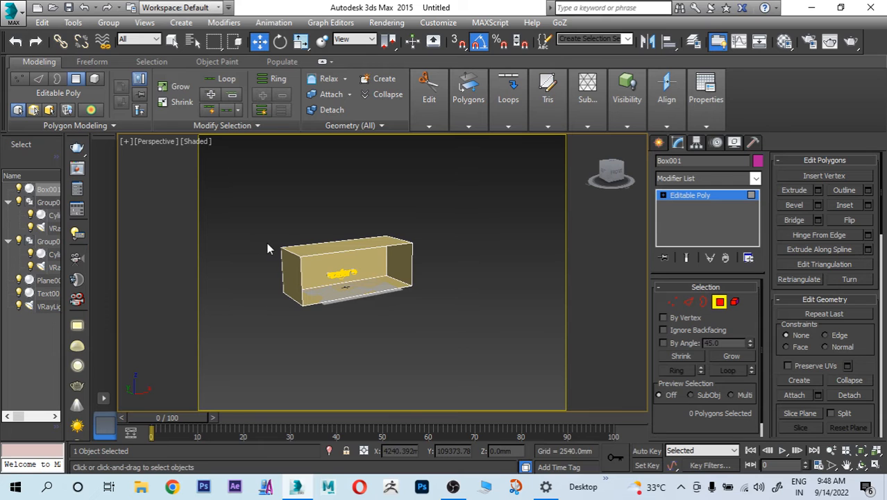
- Turn off the safe frame and raise the room's ceiling polygon to about Z 22785 mm
{"action": "key", "text": "shift+f"}
{"action": "left_click", "coordinate": [354, 261]}
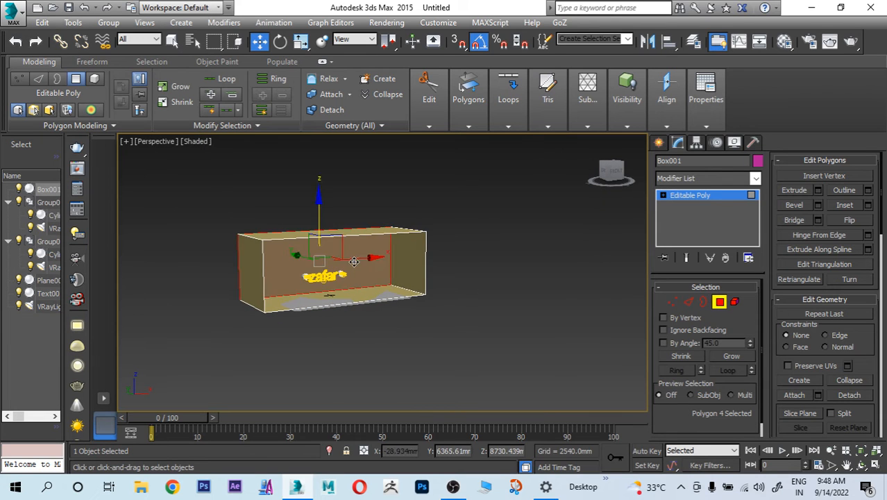
{"action": "scroll", "coordinate": [354, 261], "scroll_direction": "up", "scroll_amount": 3}
{"action": "middle_click_drag", "start_coordinate": [354, 262], "coordinate": [331, 208], "text": "alt"}
{"action": "left_click", "coordinate": [368, 202]}
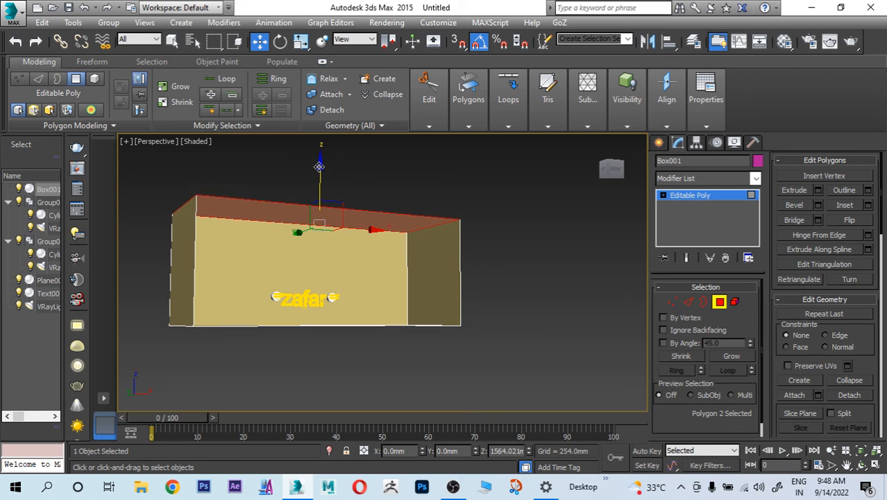
{"action": "left_click_drag", "start_coordinate": [319, 166], "coordinate": [320, 146]}
{"action": "scroll", "coordinate": [296, 313], "scroll_direction": "up", "scroll_amount": 4}
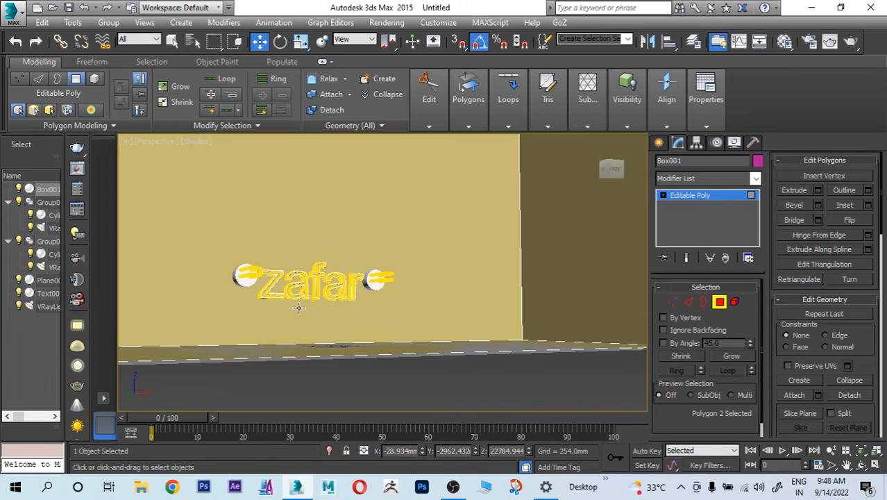
{"action": "left_click", "coordinate": [249, 284]}
{"action": "scroll", "coordinate": [247, 280], "scroll_direction": "up", "scroll_amount": 4}
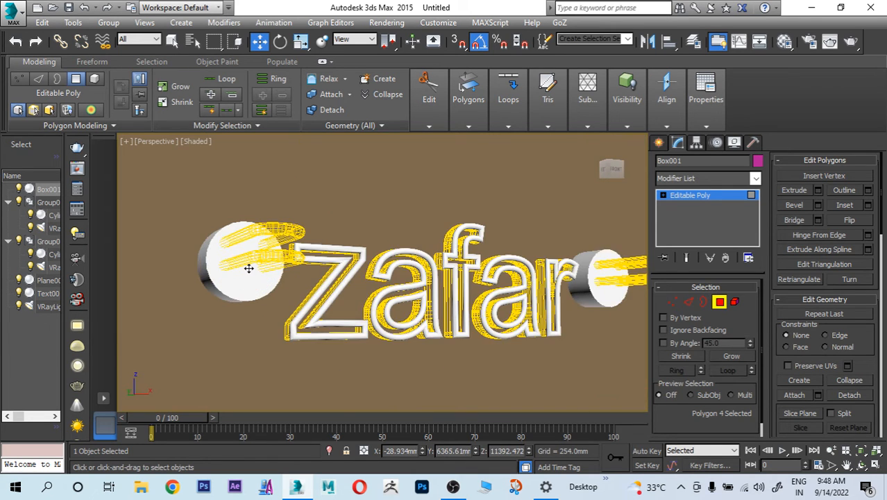
{"action": "scroll", "coordinate": [249, 268], "scroll_direction": "down", "scroll_amount": 6}
{"action": "scroll", "coordinate": [248, 268], "scroll_direction": "down", "scroll_amount": 6}
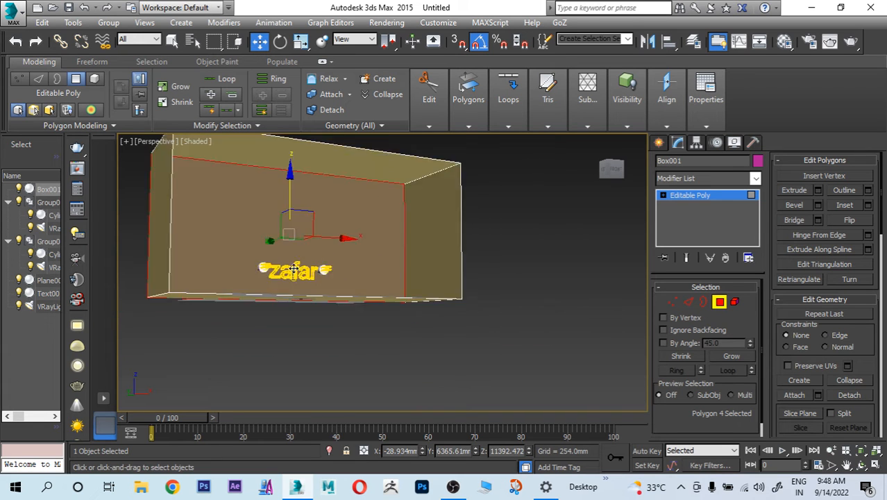
{"action": "middle_click_drag", "start_coordinate": [278, 273], "coordinate": [332, 274], "text": "alt"}
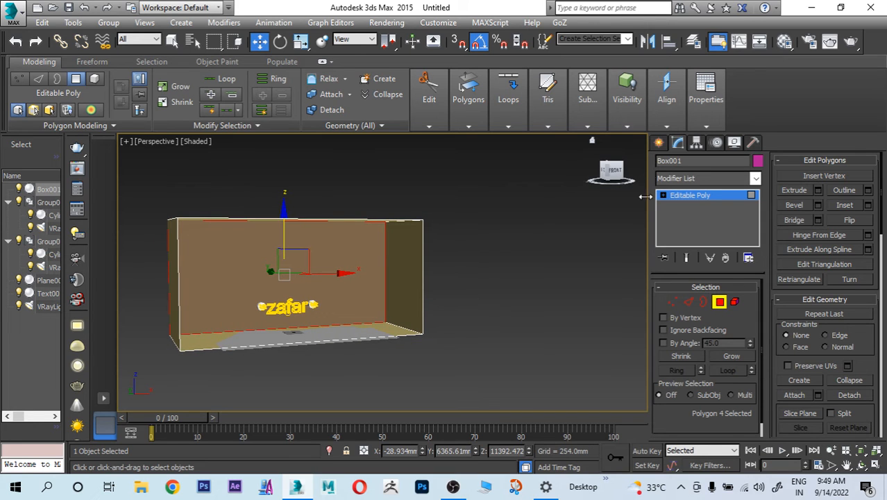
{"action": "left_click", "coordinate": [659, 143]}
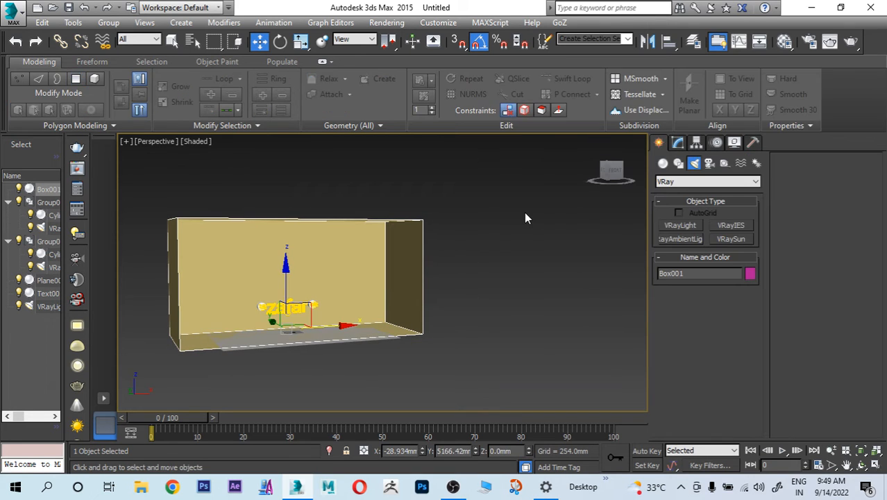
- Select the whole room box as an element and flip its normals to face inward
{"action": "left_click", "coordinate": [676, 145]}
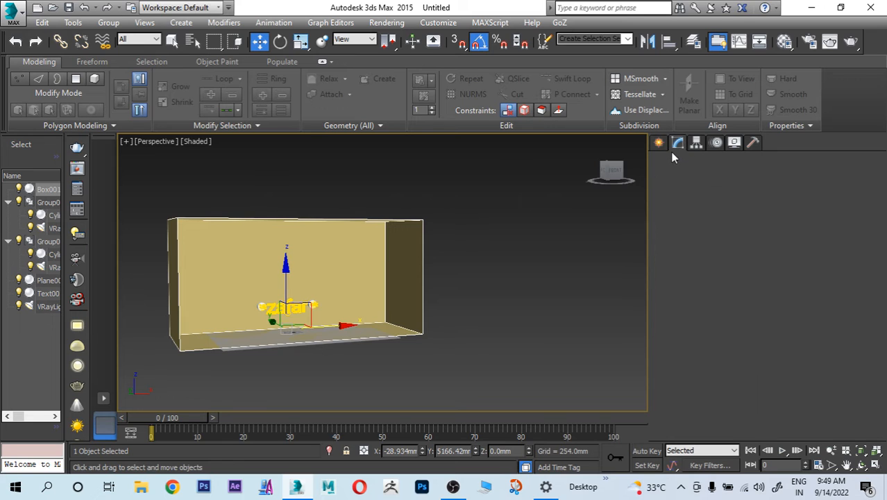
{"action": "left_click", "coordinate": [689, 301]}
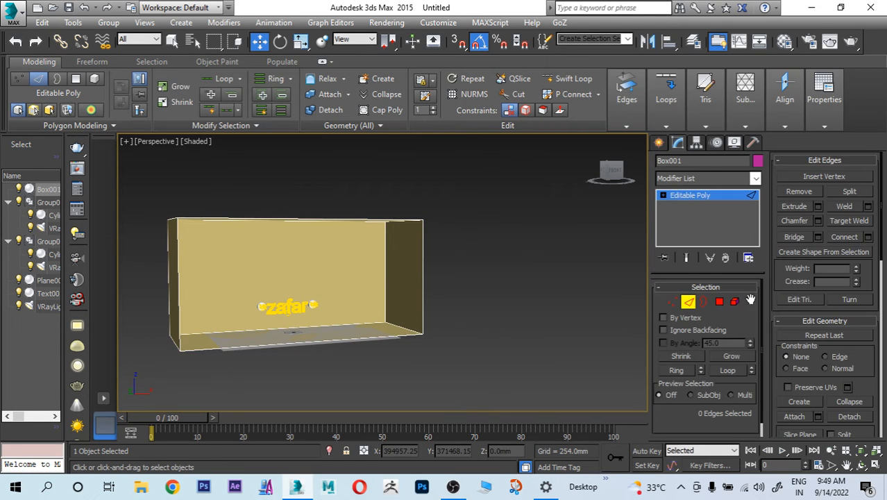
{"action": "left_click", "coordinate": [735, 302]}
{"action": "left_click", "coordinate": [363, 257]}
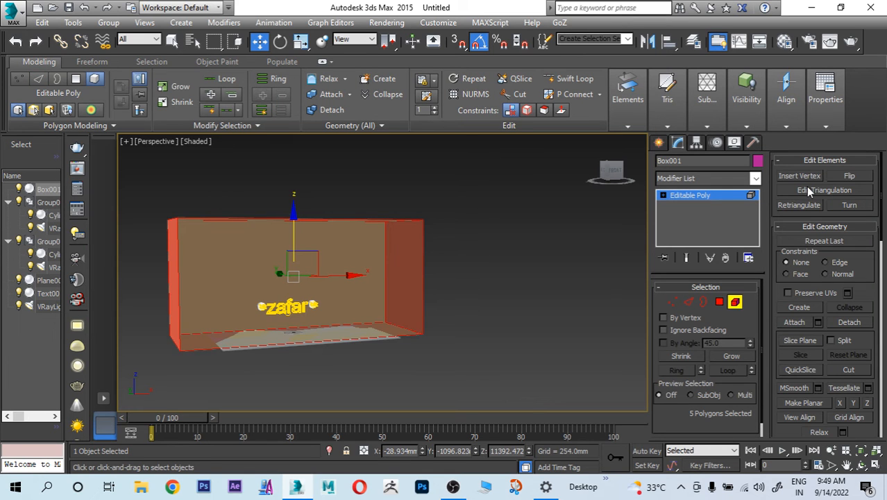
{"action": "left_click", "coordinate": [851, 178]}
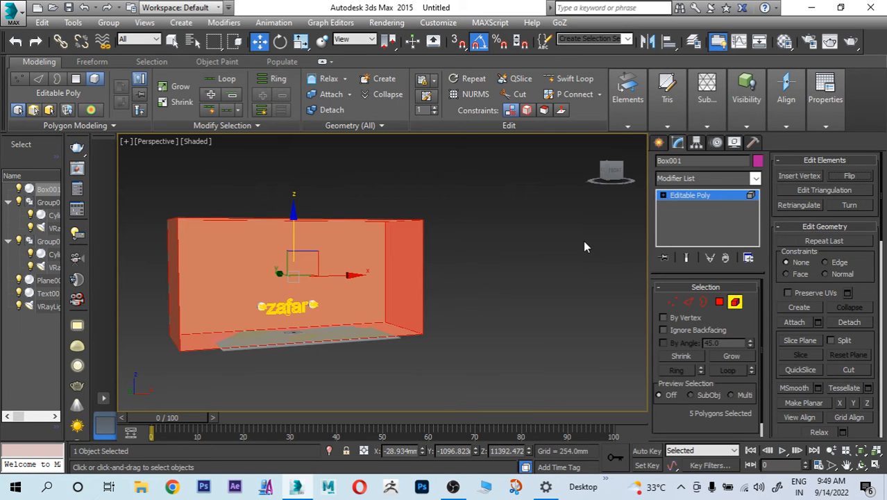
- Add two closely spaced horizontal edge loops around the room walls above the sign text with Swift Loop
{"action": "left_click", "coordinate": [570, 79]}
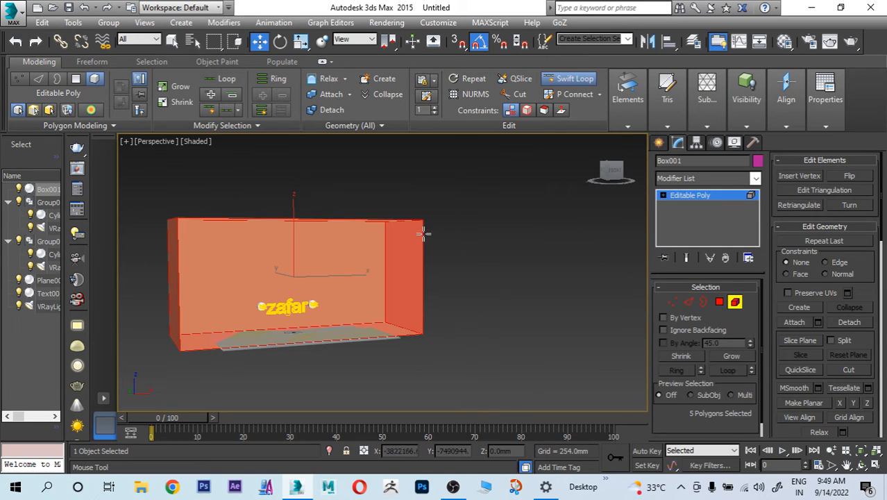
{"action": "left_click", "coordinate": [394, 279]}
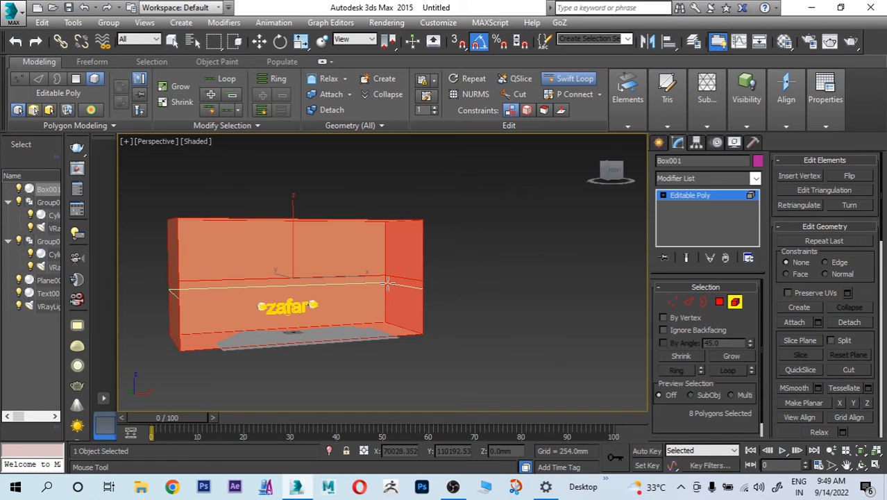
{"action": "left_click", "coordinate": [387, 283]}
{"action": "right_click", "coordinate": [389, 288]}
{"action": "scroll", "coordinate": [388, 286], "scroll_direction": "up", "scroll_amount": 5}
{"action": "middle_click_drag", "start_coordinate": [387, 279], "coordinate": [411, 266]}
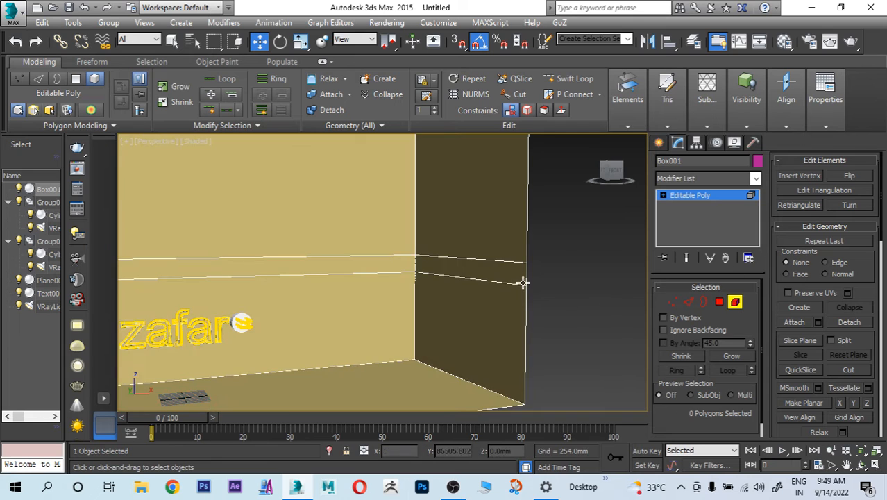
- Extrude the narrow band polygons on the back and both side walls inward along their local normals by about 554 mm
{"action": "left_click", "coordinate": [720, 302]}
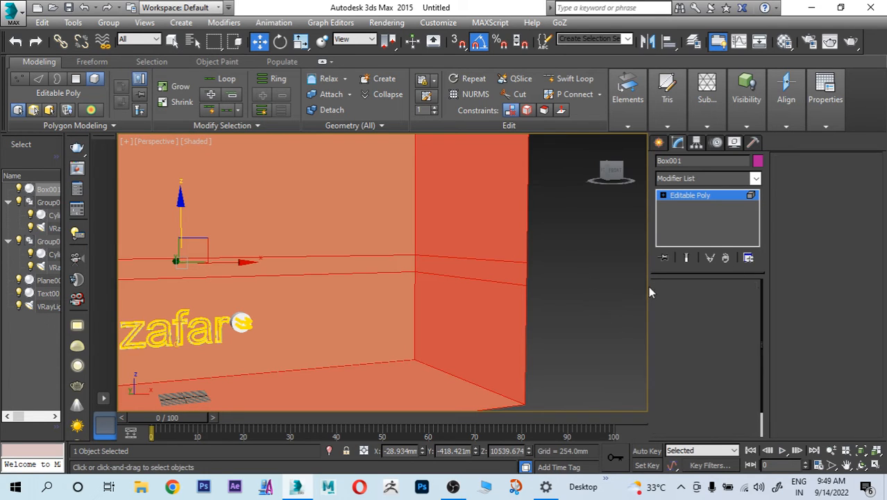
{"action": "left_click", "coordinate": [509, 272]}
{"action": "left_click", "coordinate": [393, 263], "text": "ctrl"}
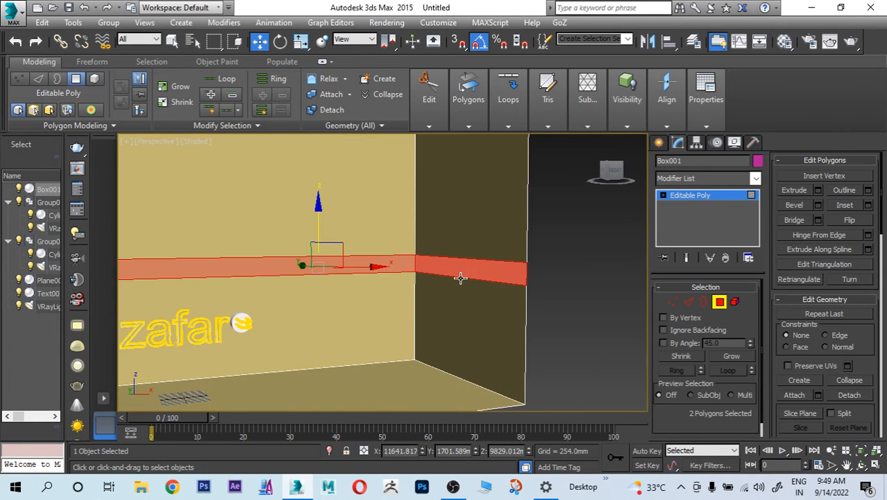
{"action": "middle_click_drag", "start_coordinate": [462, 278], "coordinate": [401, 268], "text": "alt"}
{"action": "scroll", "coordinate": [401, 268], "scroll_direction": "down", "scroll_amount": 5}
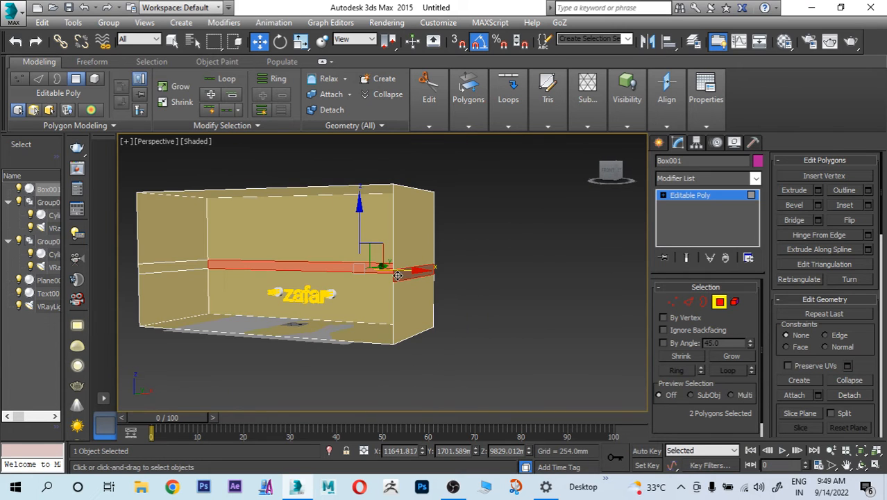
{"action": "left_click", "coordinate": [185, 269], "text": "ctrl"}
{"action": "middle_click_drag", "start_coordinate": [186, 269], "coordinate": [359, 281], "text": "alt"}
{"action": "left_click", "coordinate": [818, 190]}
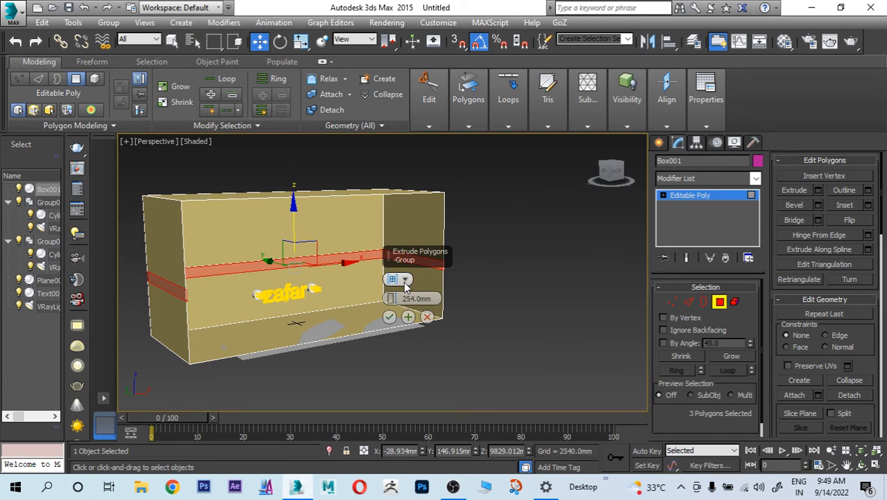
{"action": "left_click", "coordinate": [405, 280]}
{"action": "left_click", "coordinate": [427, 304]}
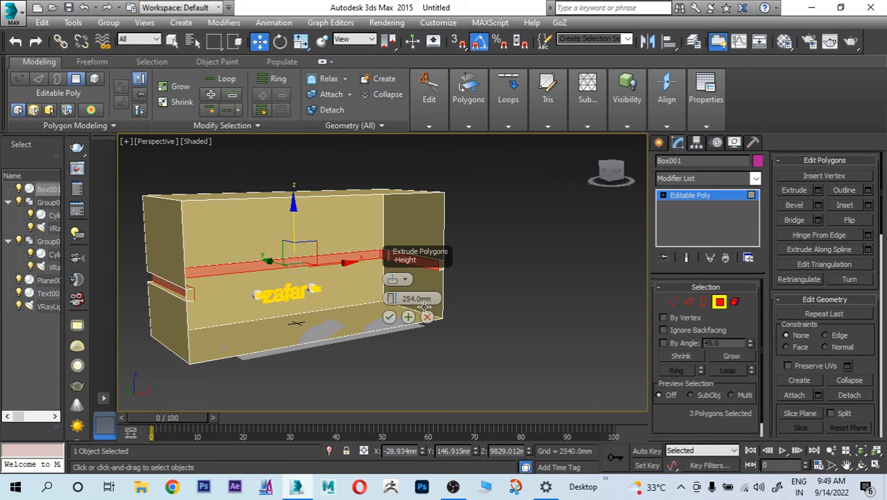
{"action": "left_click_drag", "start_coordinate": [392, 298], "coordinate": [387, 268]}
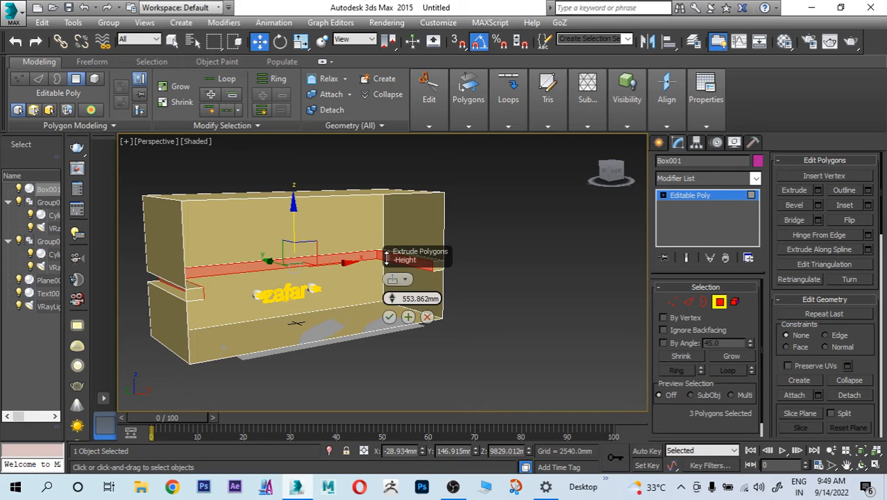
{"action": "left_click", "coordinate": [390, 317]}
- Detach the ledge's three underside polygons, along the back wall and both side walls, as a separate object
{"action": "scroll", "coordinate": [407, 264], "scroll_direction": "up", "scroll_amount": 5}
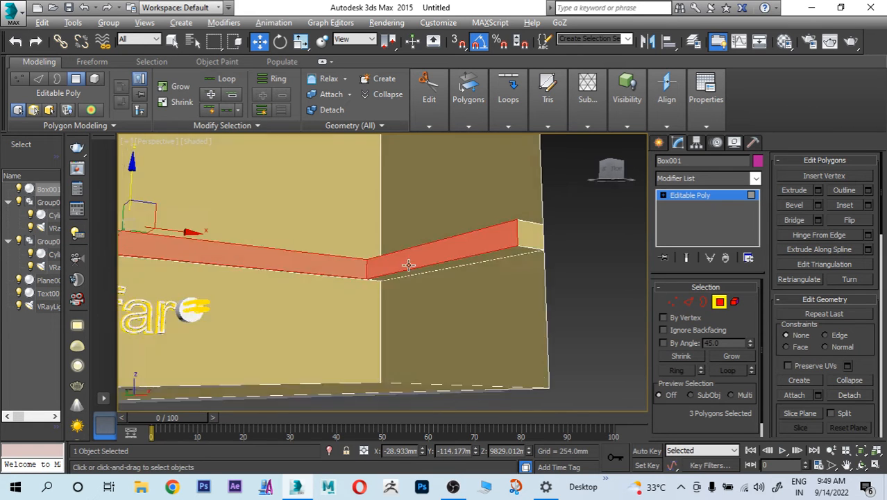
{"action": "middle_click_drag", "start_coordinate": [406, 263], "coordinate": [418, 283], "text": "alt"}
{"action": "left_click", "coordinate": [490, 262]}
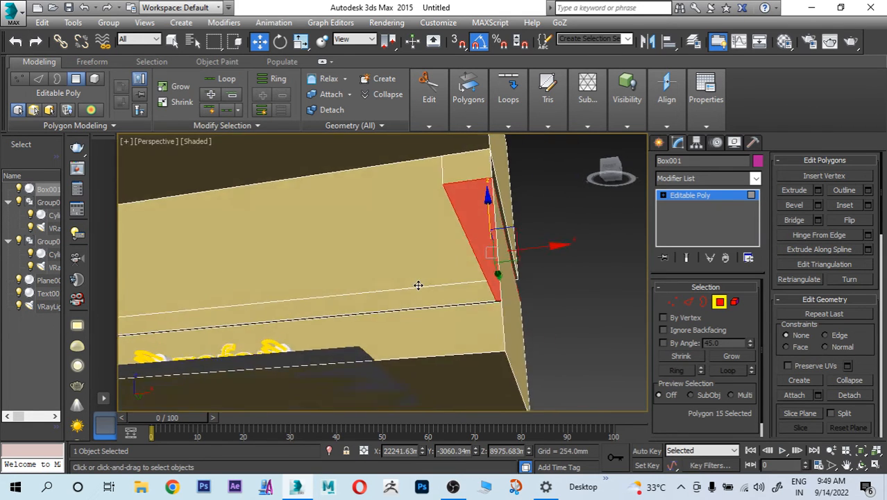
{"action": "scroll", "coordinate": [435, 311], "scroll_direction": "up", "scroll_amount": 2}
{"action": "scroll", "coordinate": [437, 315], "scroll_direction": "up", "scroll_amount": 4}
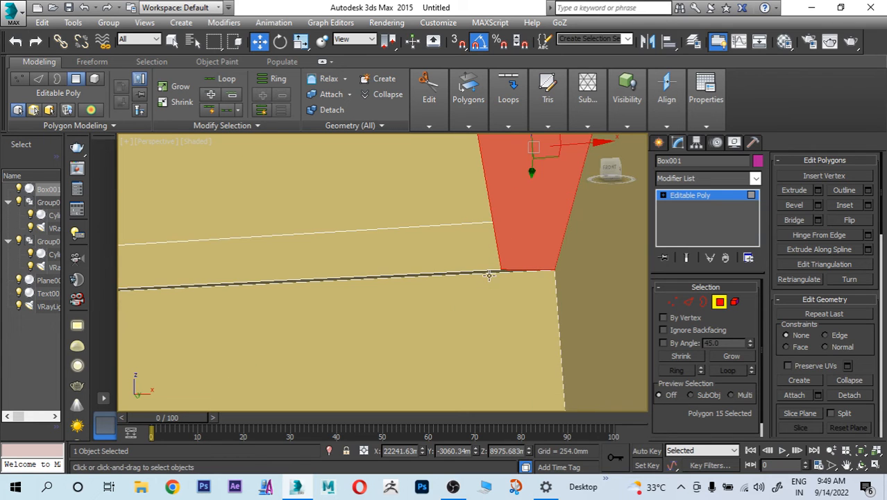
{"action": "left_click", "coordinate": [489, 275], "text": "ctrl"}
{"action": "left_click", "coordinate": [486, 291], "text": "alt"}
{"action": "left_click", "coordinate": [503, 274], "text": "ctrl"}
{"action": "scroll", "coordinate": [402, 314], "scroll_direction": "down", "scroll_amount": 6}
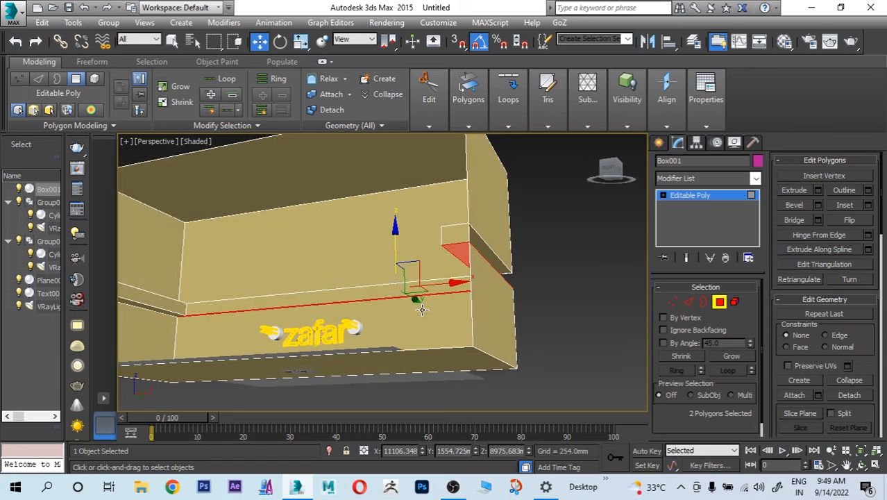
{"action": "middle_click_drag", "start_coordinate": [403, 314], "coordinate": [335, 314], "text": "alt"}
{"action": "scroll", "coordinate": [298, 319], "scroll_direction": "up", "scroll_amount": 5}
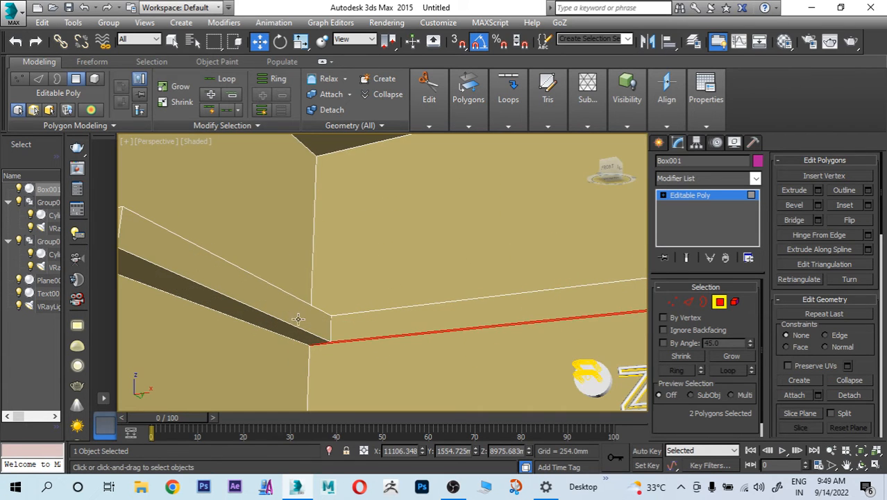
{"action": "left_click", "coordinate": [295, 329], "text": "ctrl"}
{"action": "scroll", "coordinate": [295, 328], "scroll_direction": "down", "scroll_amount": 6}
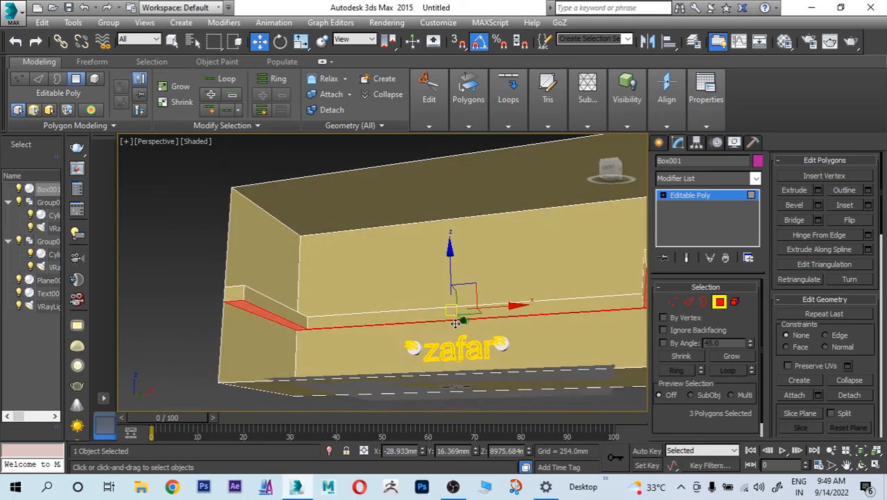
{"action": "middle_click_drag", "start_coordinate": [294, 329], "coordinate": [644, 357], "text": "alt"}
{"action": "middle_click_drag", "start_coordinate": [493, 308], "coordinate": [478, 306], "text": "alt"}
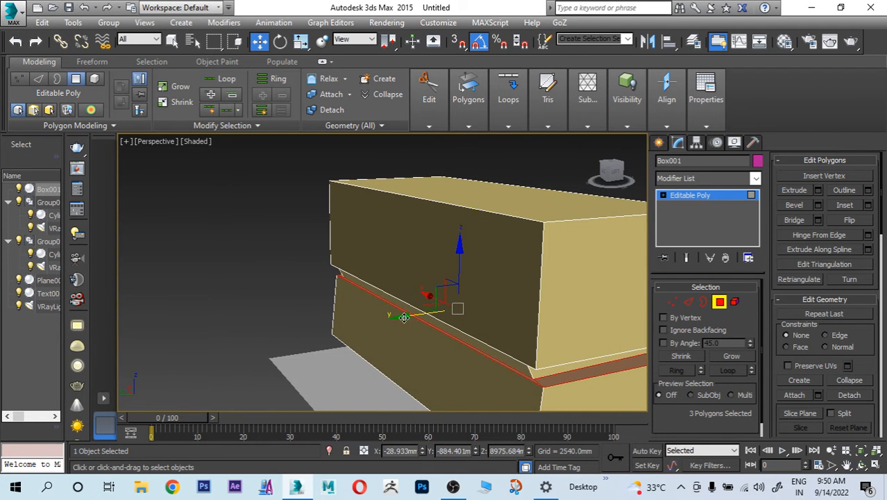
{"action": "middle_click_drag", "start_coordinate": [434, 317], "coordinate": [418, 334], "text": "alt"}
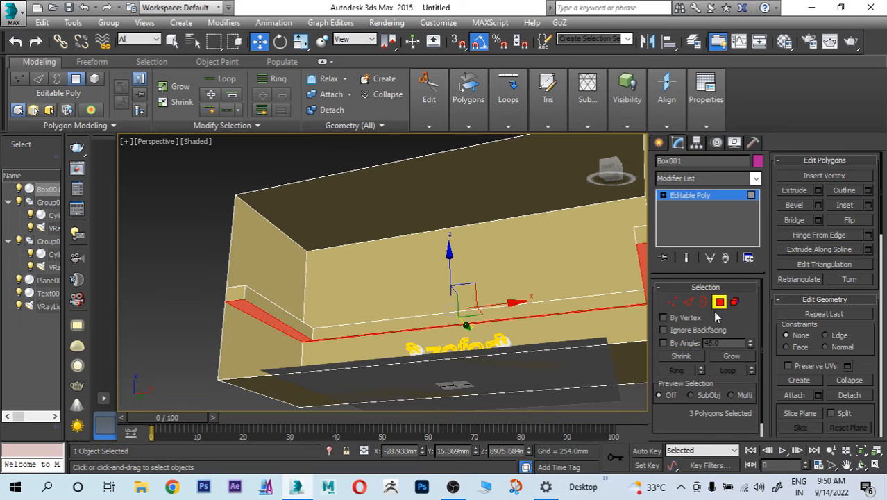
{"action": "left_click", "coordinate": [857, 398]}
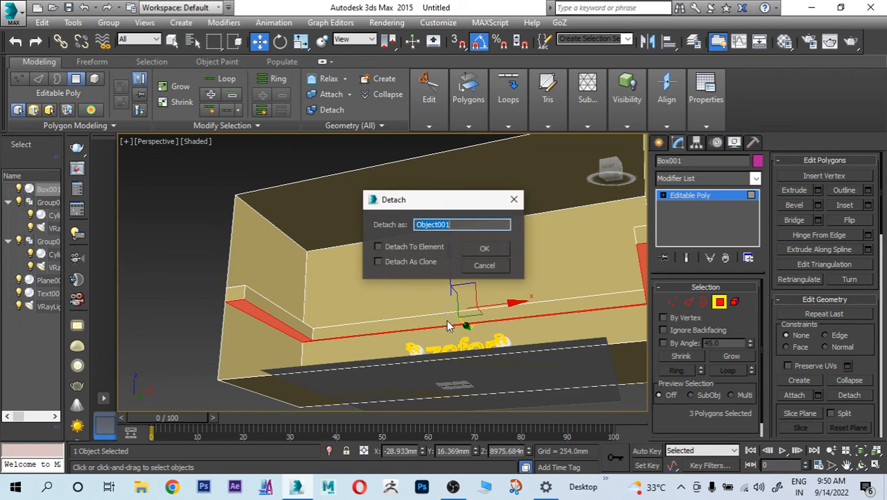
{"action": "left_click", "coordinate": [478, 250]}
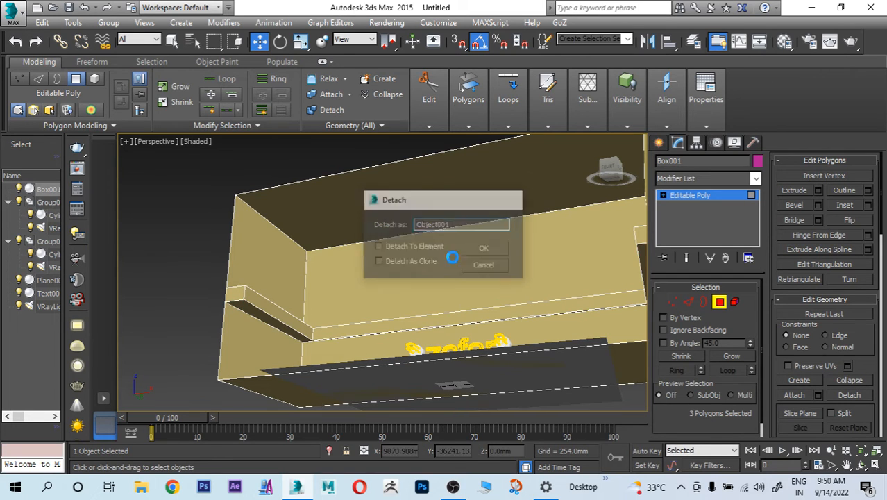
- Create a mesh-type V-Ray light on the room floor near the sign and move it along X to about -6985 mm
{"action": "left_click", "coordinate": [658, 141]}
{"action": "left_click", "coordinate": [149, 275]}
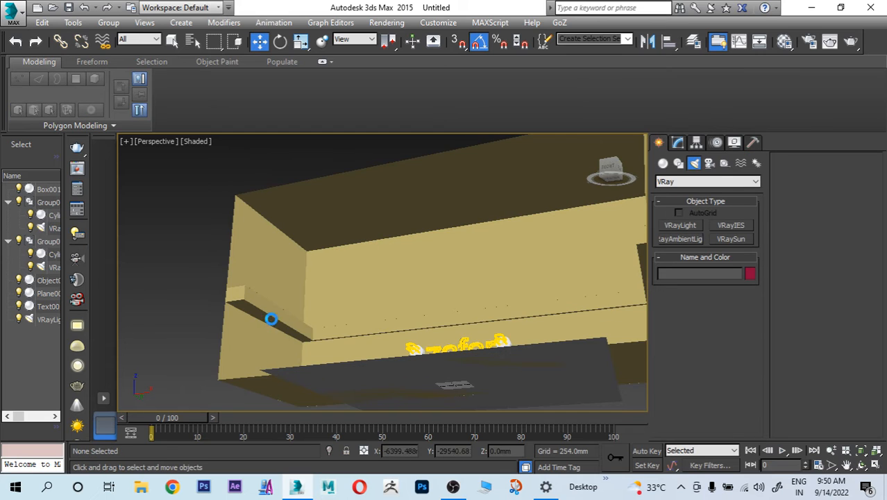
{"action": "left_click", "coordinate": [272, 312]}
{"action": "middle_click_drag", "start_coordinate": [323, 319], "coordinate": [378, 374], "text": "alt"}
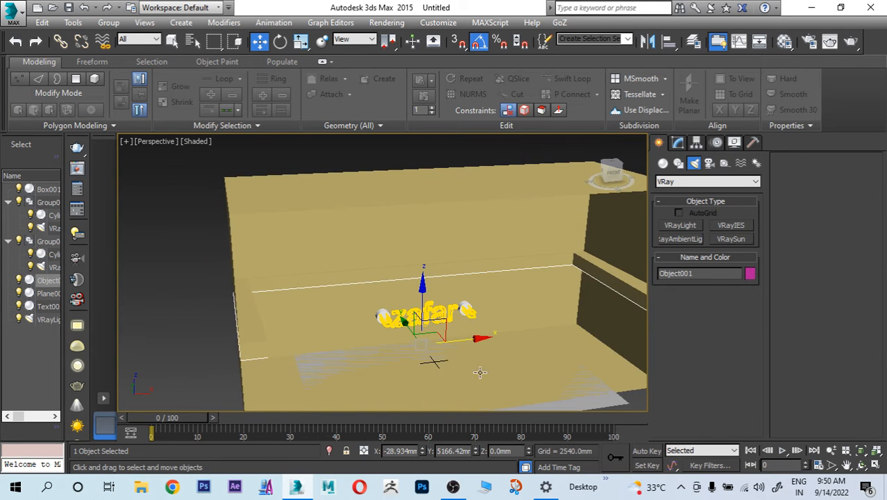
{"action": "middle_click_drag", "start_coordinate": [480, 372], "coordinate": [616, 273], "text": "alt"}
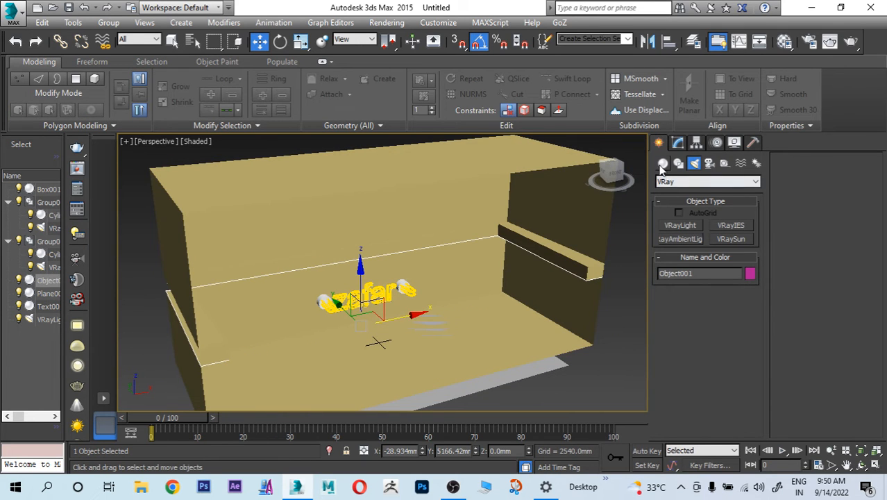
{"action": "left_click", "coordinate": [686, 224]}
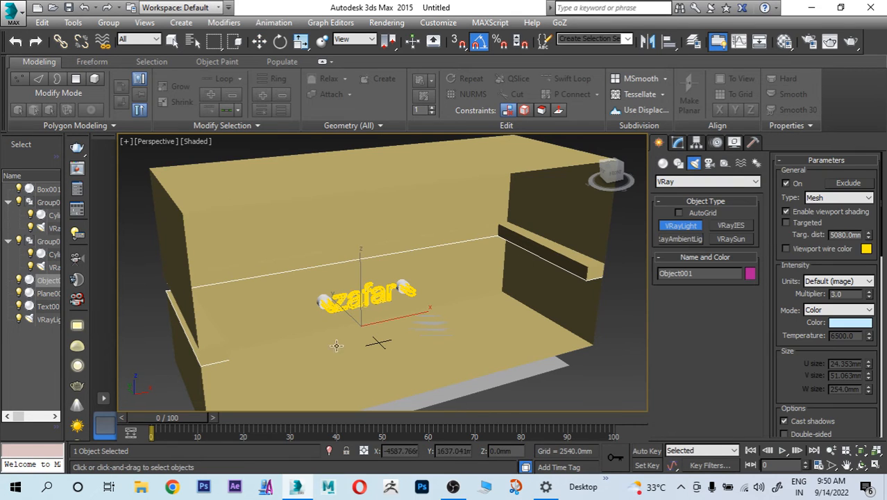
{"action": "left_click_drag", "start_coordinate": [310, 352], "coordinate": [331, 379]}
{"action": "key", "text": "w"}
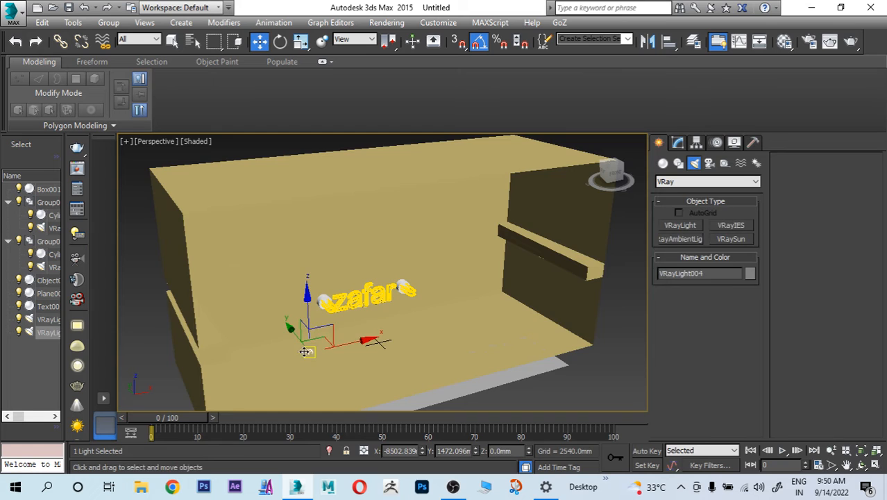
{"action": "scroll", "coordinate": [305, 350], "scroll_direction": "up", "scroll_amount": 3}
{"action": "left_click_drag", "start_coordinate": [365, 343], "coordinate": [440, 305]}
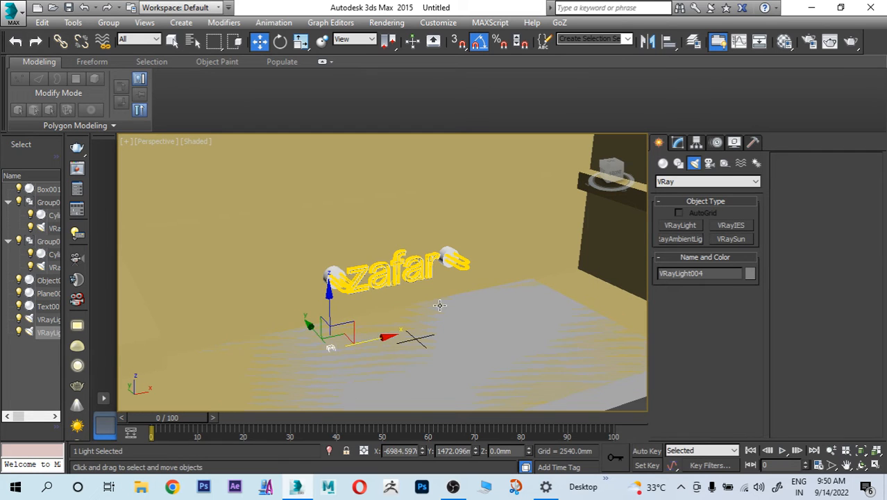
- Hide the room box so that the detached ledge strip and the new mesh light are exposed
{"action": "middle_click_drag", "start_coordinate": [496, 298], "coordinate": [504, 263], "text": "alt"}
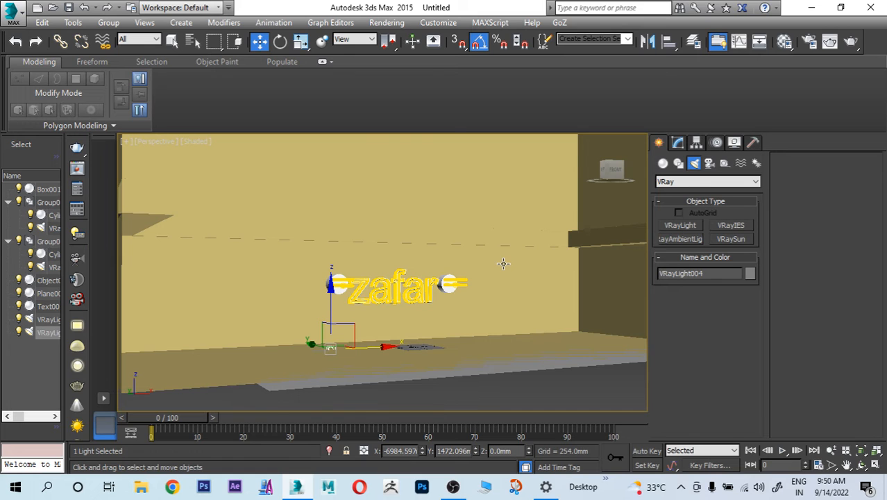
{"action": "left_click", "coordinate": [536, 266]}
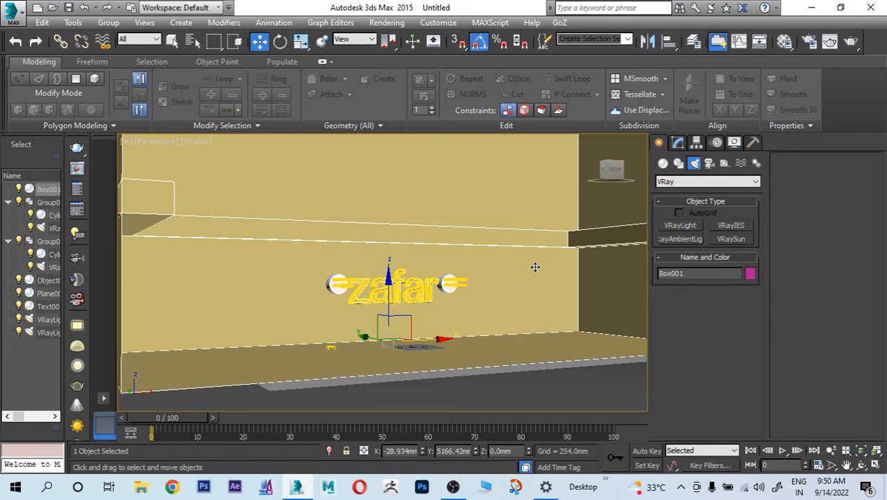
{"action": "key", "text": "alt+h"}
{"action": "middle_click_drag", "start_coordinate": [445, 290], "coordinate": [338, 329], "text": "alt"}
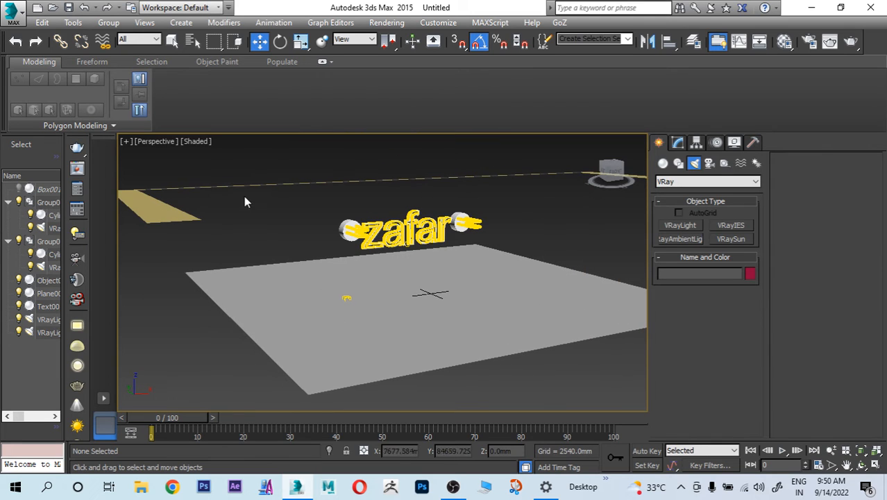
- Assign the detached ledge strip as the mesh of the new V-Ray light, replacing the mesh with the light
{"action": "left_click", "coordinate": [343, 296]}
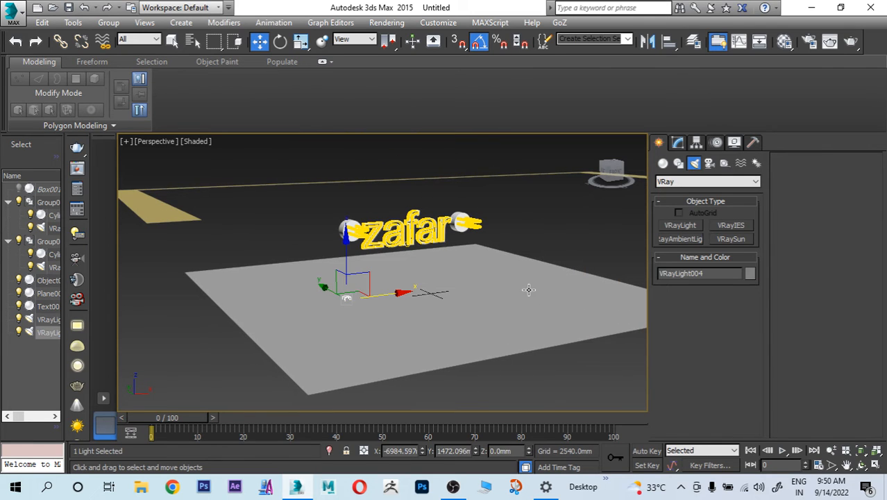
{"action": "left_click", "coordinate": [675, 143]}
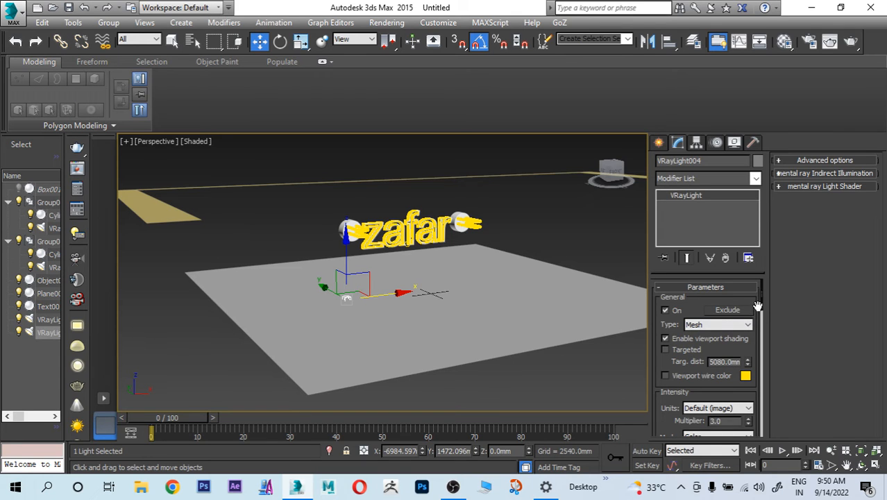
{"action": "left_click_drag", "start_coordinate": [762, 309], "coordinate": [769, 450]}
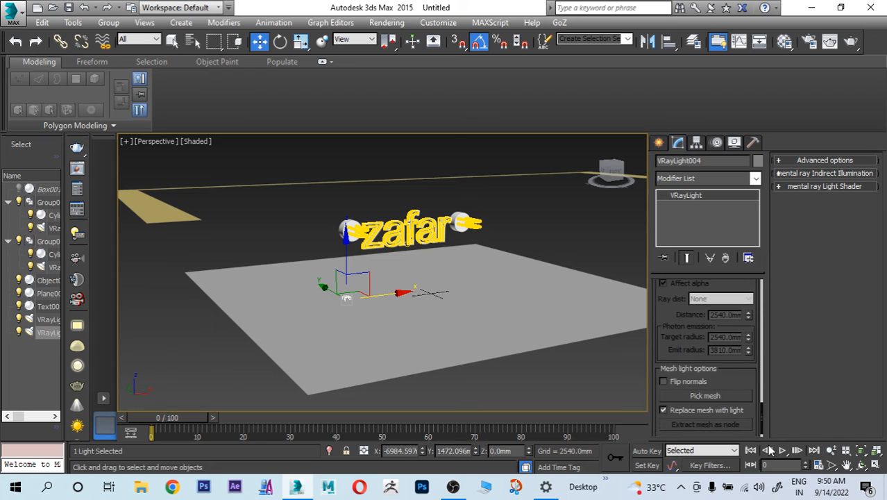
{"action": "left_click", "coordinate": [700, 396]}
{"action": "left_click", "coordinate": [198, 220]}
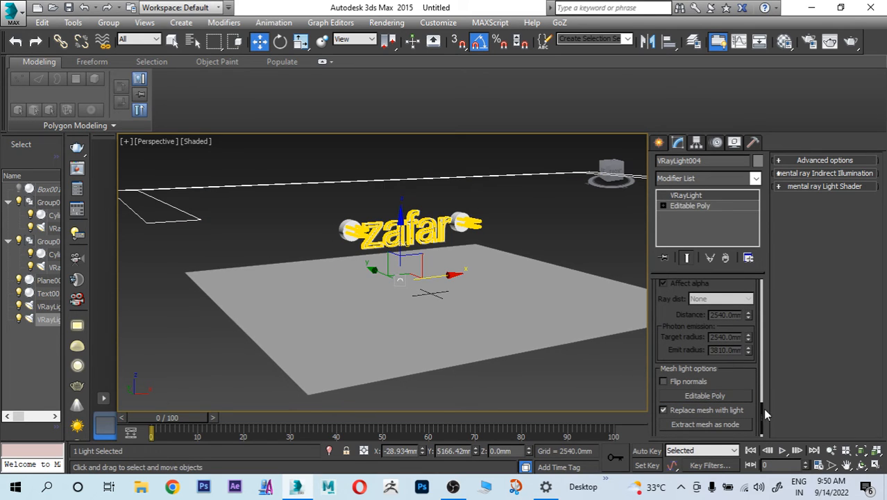
- Set the ledge light's color to a light green
{"action": "left_click_drag", "start_coordinate": [763, 415], "coordinate": [744, 290]}
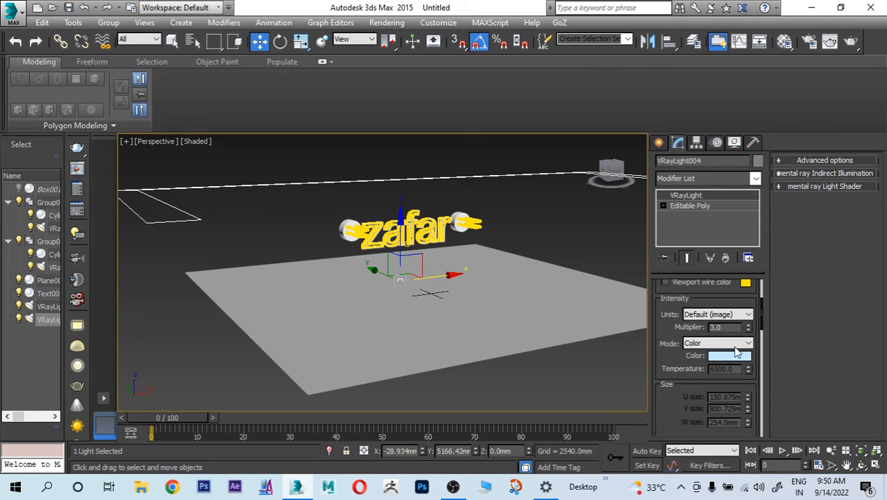
{"action": "left_click", "coordinate": [719, 357]}
{"action": "left_click", "coordinate": [289, 91]}
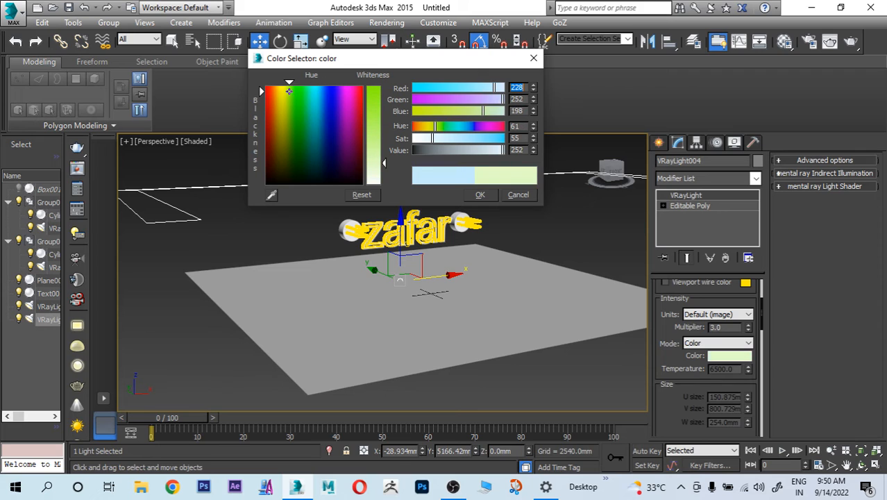
{"action": "left_click_drag", "start_coordinate": [438, 129], "coordinate": [459, 130]}
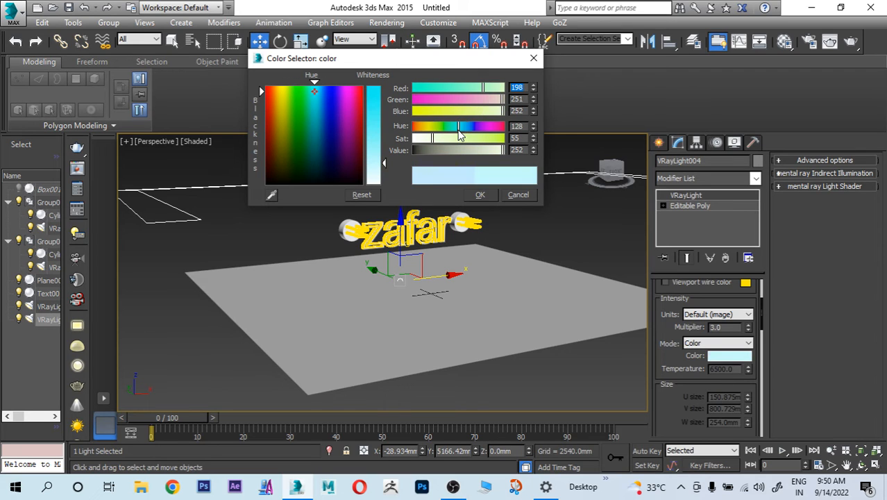
{"action": "left_click_drag", "start_coordinate": [374, 125], "coordinate": [374, 95]}
{"action": "left_click", "coordinate": [297, 93]}
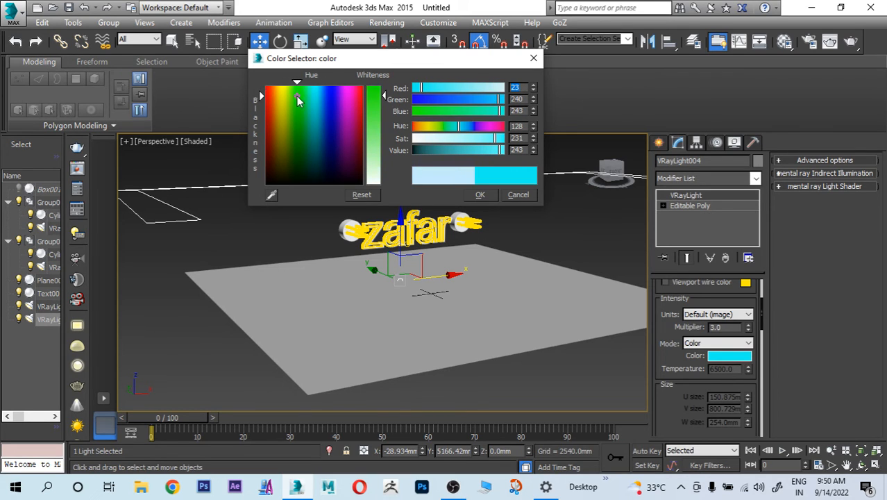
{"action": "left_click_drag", "start_coordinate": [497, 152], "coordinate": [504, 154]}
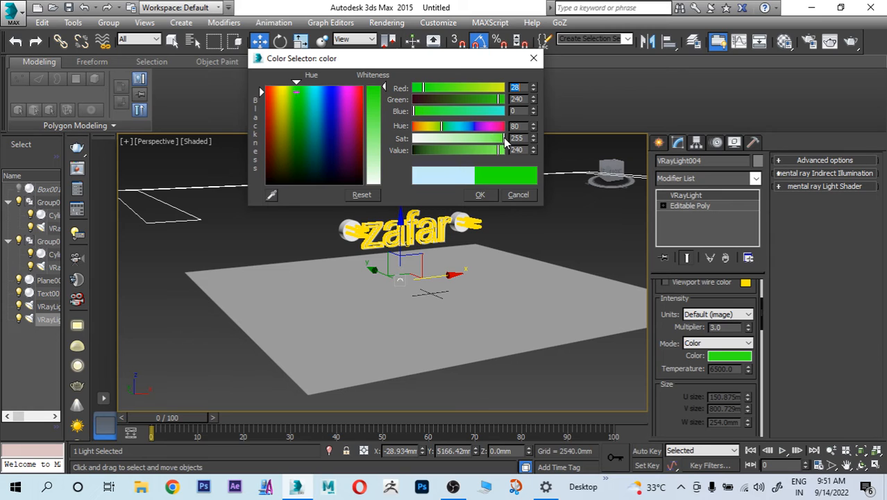
{"action": "left_click_drag", "start_coordinate": [374, 116], "coordinate": [373, 143]}
{"action": "left_click", "coordinate": [479, 194]}
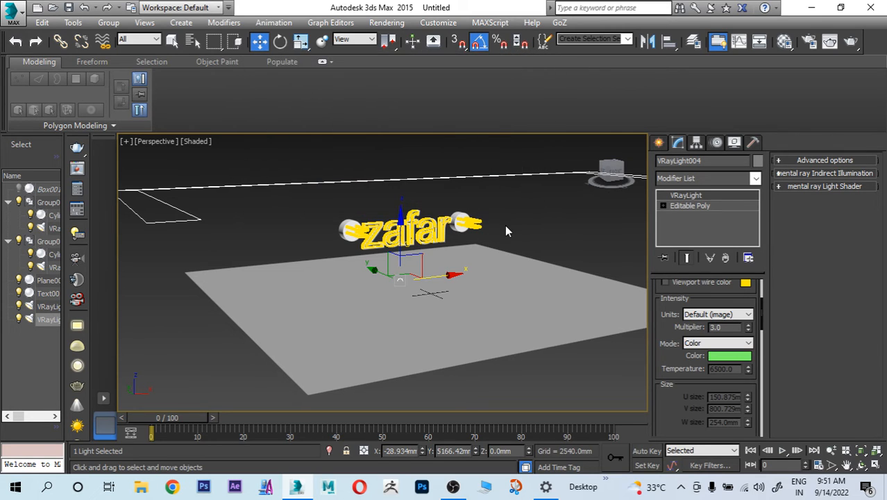
- Unhide the room box and bring the sign wall with the ledge back into view
{"action": "middle_click_drag", "start_coordinate": [537, 338], "coordinate": [510, 358], "text": "alt"}
{"action": "scroll", "coordinate": [491, 327], "scroll_direction": "up", "scroll_amount": 4}
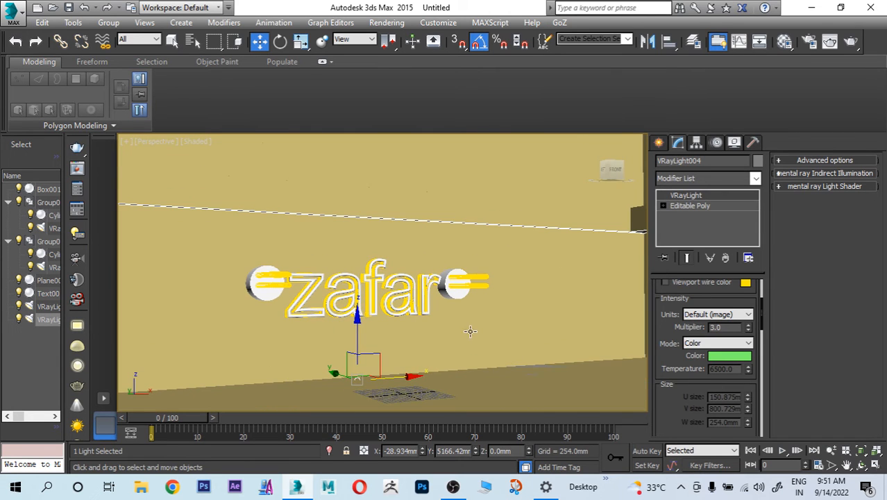
{"action": "scroll", "coordinate": [465, 326], "scroll_direction": "up", "scroll_amount": 2}
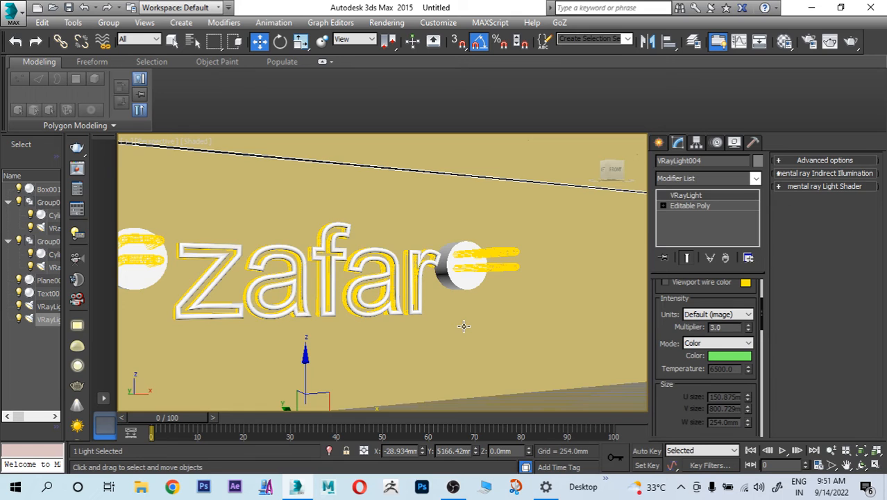
{"action": "scroll", "coordinate": [464, 326], "scroll_direction": "down", "scroll_amount": 4}
{"action": "middle_click_drag", "start_coordinate": [464, 325], "coordinate": [466, 325]}
{"action": "scroll", "coordinate": [466, 326], "scroll_direction": "down", "scroll_amount": 3}
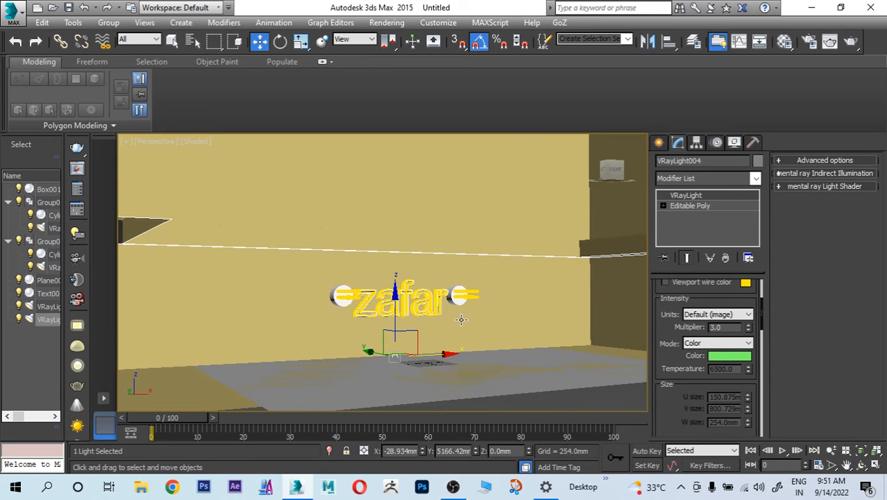
{"action": "right_click", "coordinate": [464, 329]}
{"action": "left_click", "coordinate": [470, 345]}
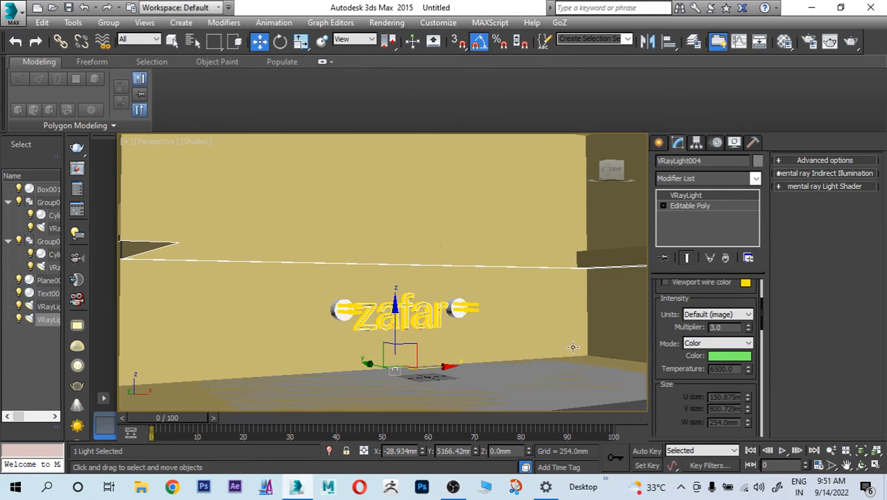
- Turn on the safe frame, frame the sign and ledge light in the perspective view, and start a test render
{"action": "left_click", "coordinate": [560, 376]}
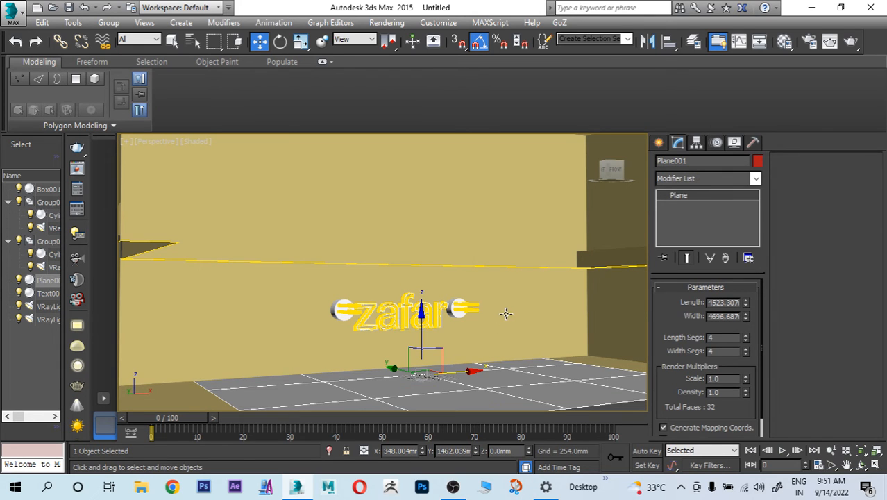
{"action": "middle_click_drag", "start_coordinate": [506, 314], "coordinate": [511, 317]}
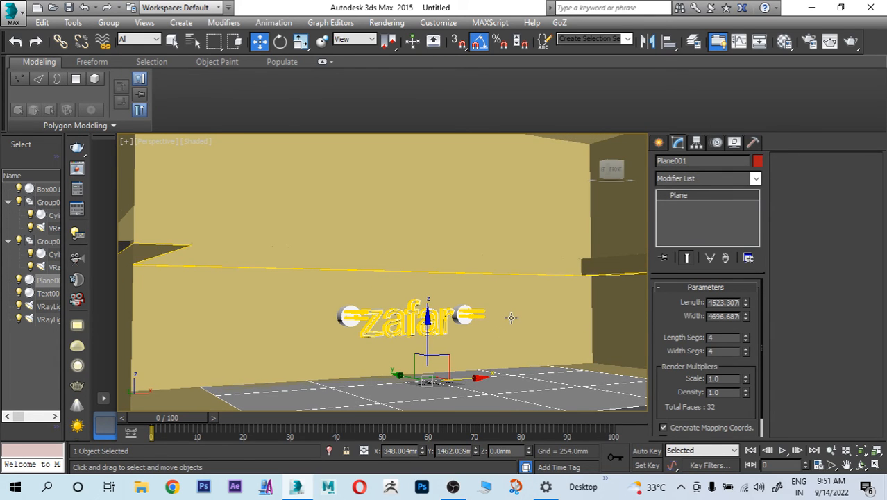
{"action": "key", "text": "shift+f"}
{"action": "scroll", "coordinate": [478, 333], "scroll_direction": "up", "scroll_amount": 3}
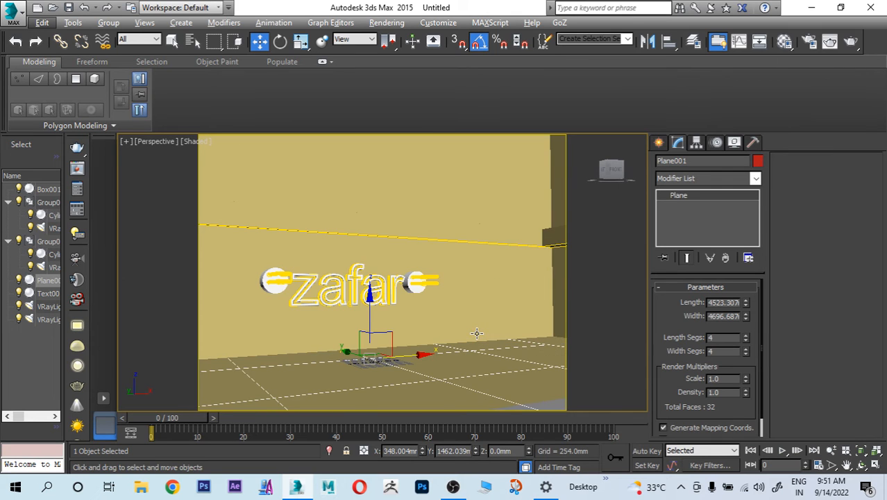
{"action": "middle_click_drag", "start_coordinate": [477, 333], "coordinate": [500, 347]}
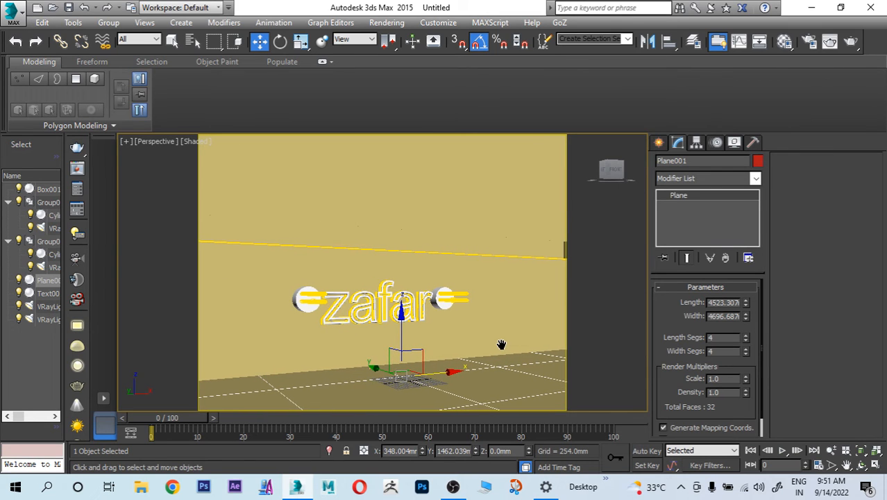
{"action": "left_click", "coordinate": [849, 43]}
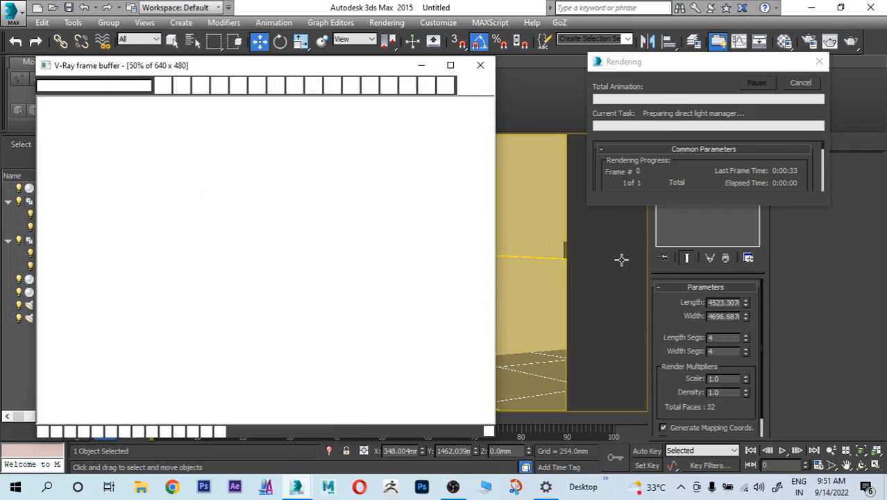